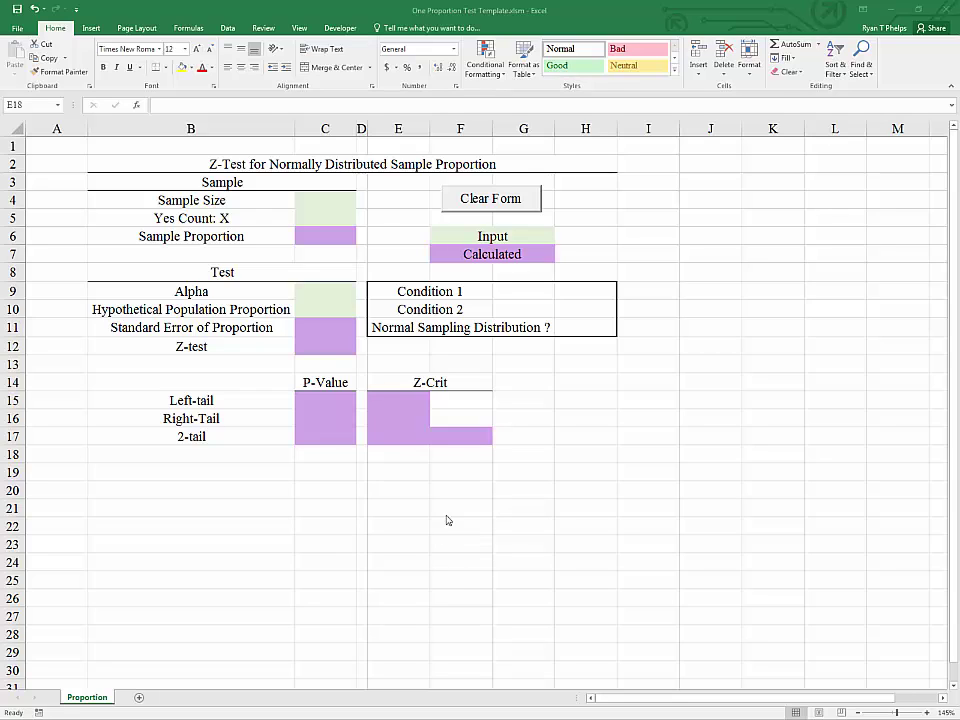
- Select the conditions block, then pick the Condition 1 result cell
{"action": "left_click", "coordinate": [455, 291]}
{"action": "left_click_drag", "start_coordinate": [455, 291], "coordinate": [597, 328]}
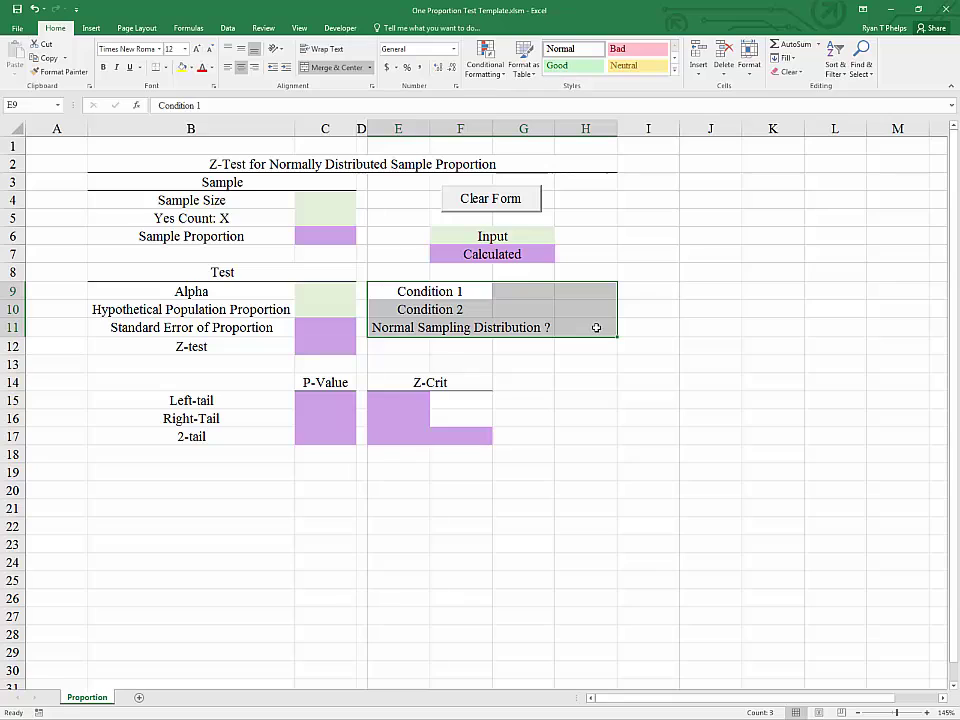
{"action": "left_click", "coordinate": [553, 304]}
{"action": "left_click", "coordinate": [520, 294]}
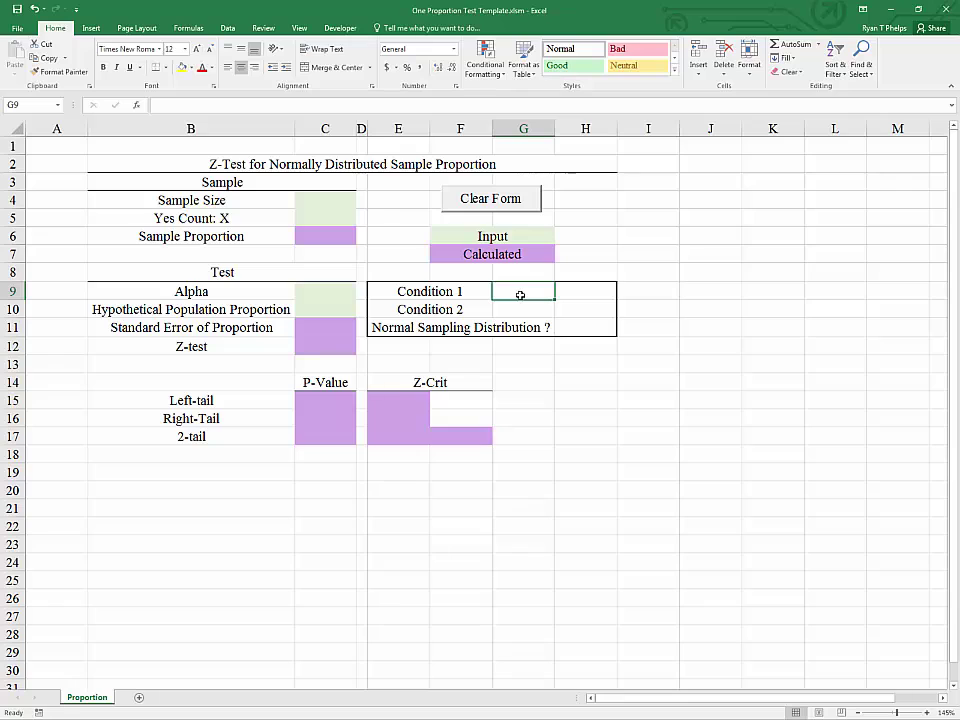
- Enter a sample size of 50 in C4 and a yes count of 10 in C5
{"action": "left_click", "coordinate": [306, 220]}
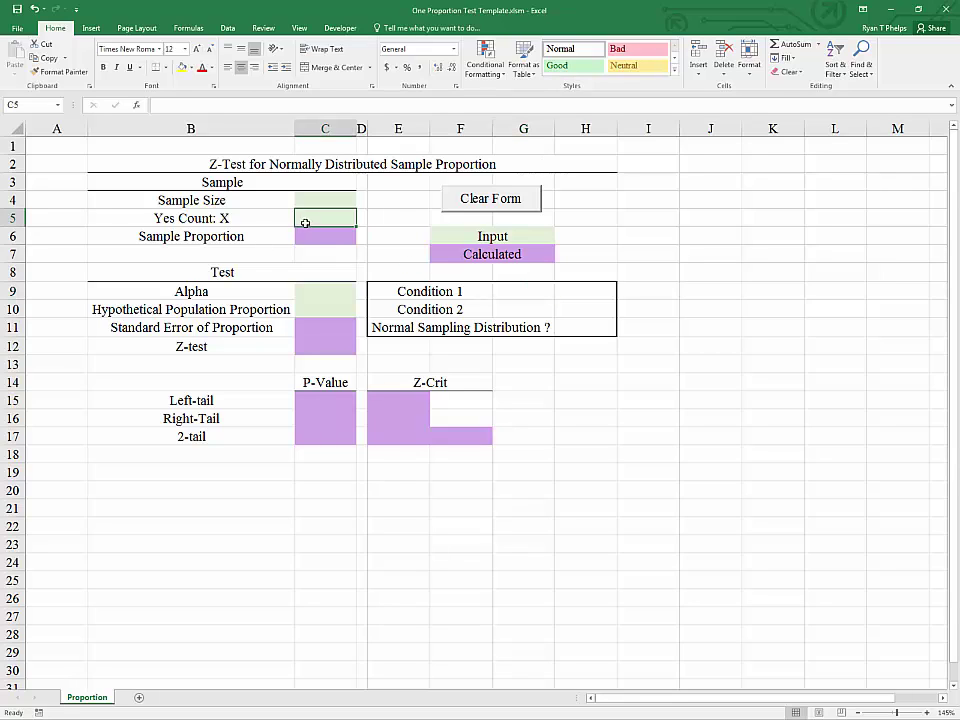
{"action": "left_click", "coordinate": [313, 199]}
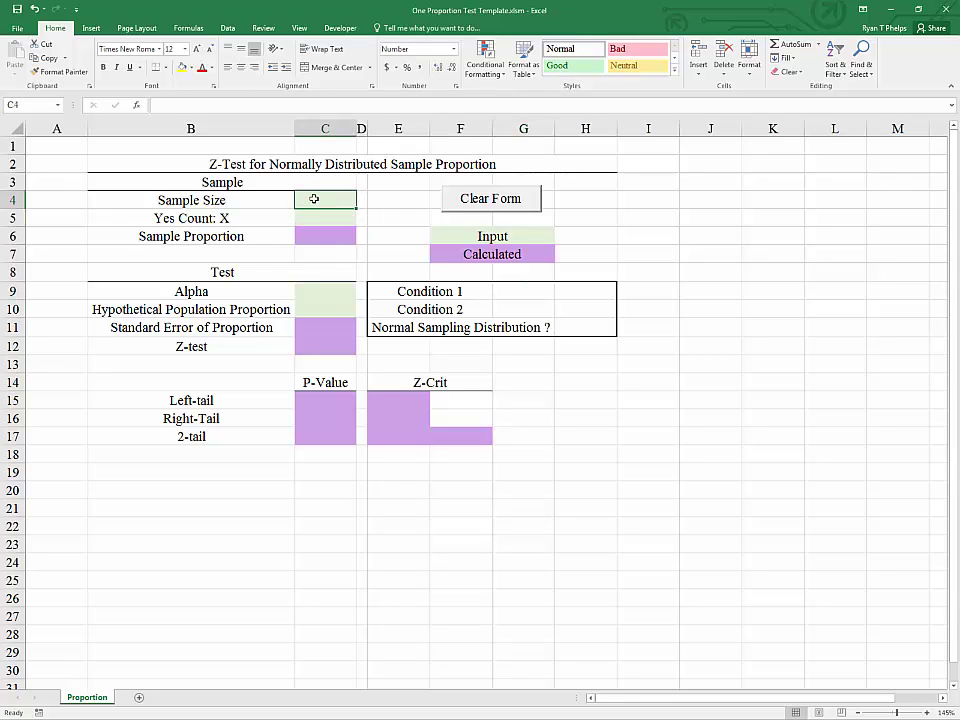
{"action": "type", "text": "50"}
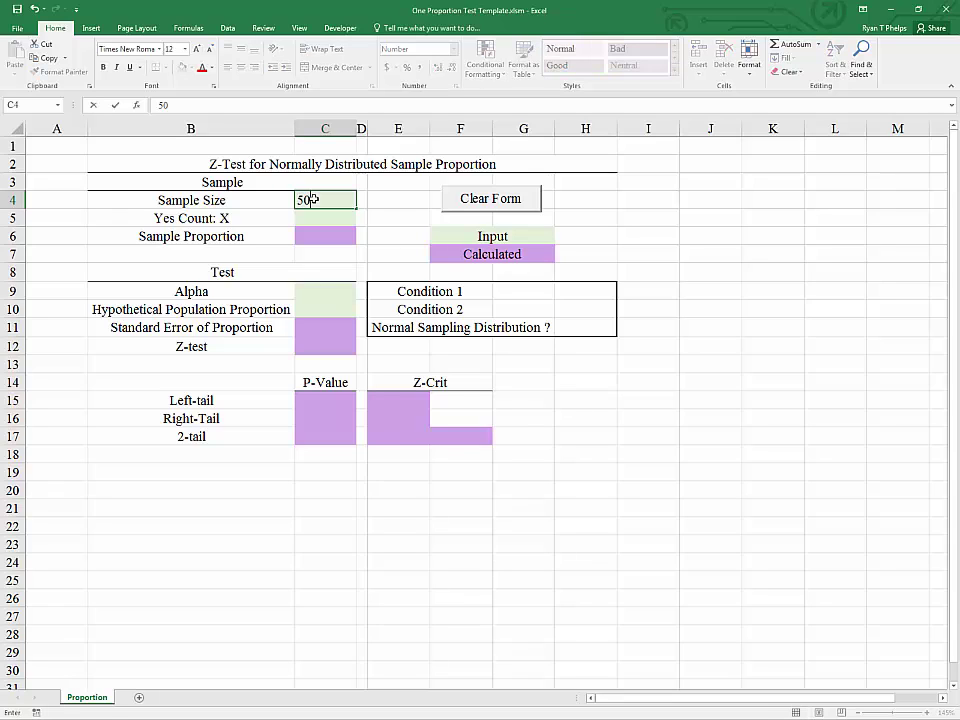
{"action": "key", "text": "Return"}
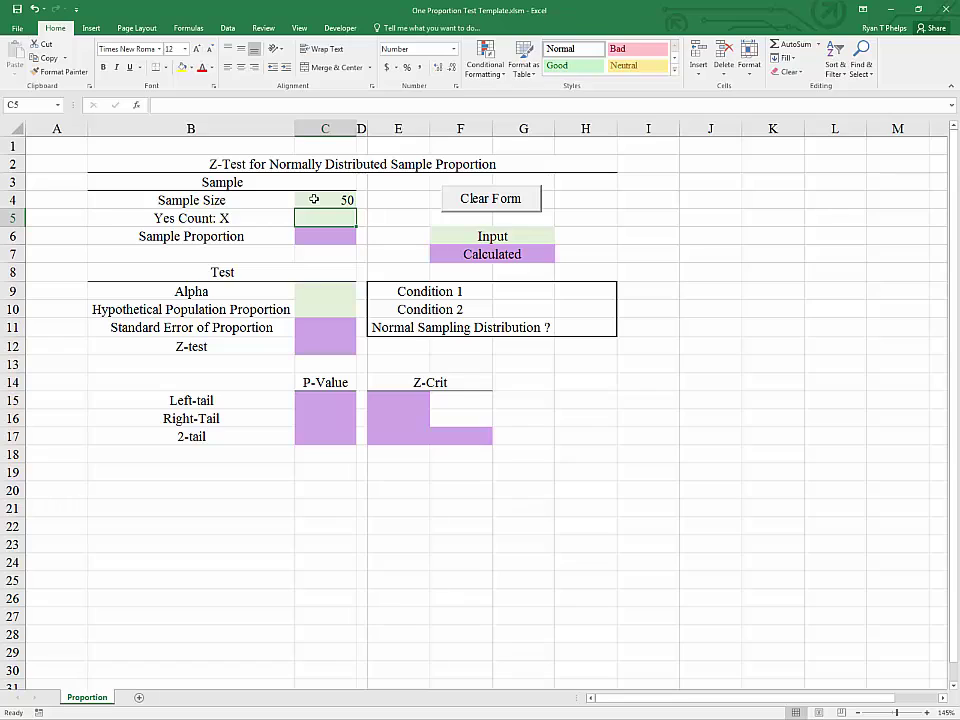
{"action": "type", "text": "10"}
{"action": "key", "text": "Return"}
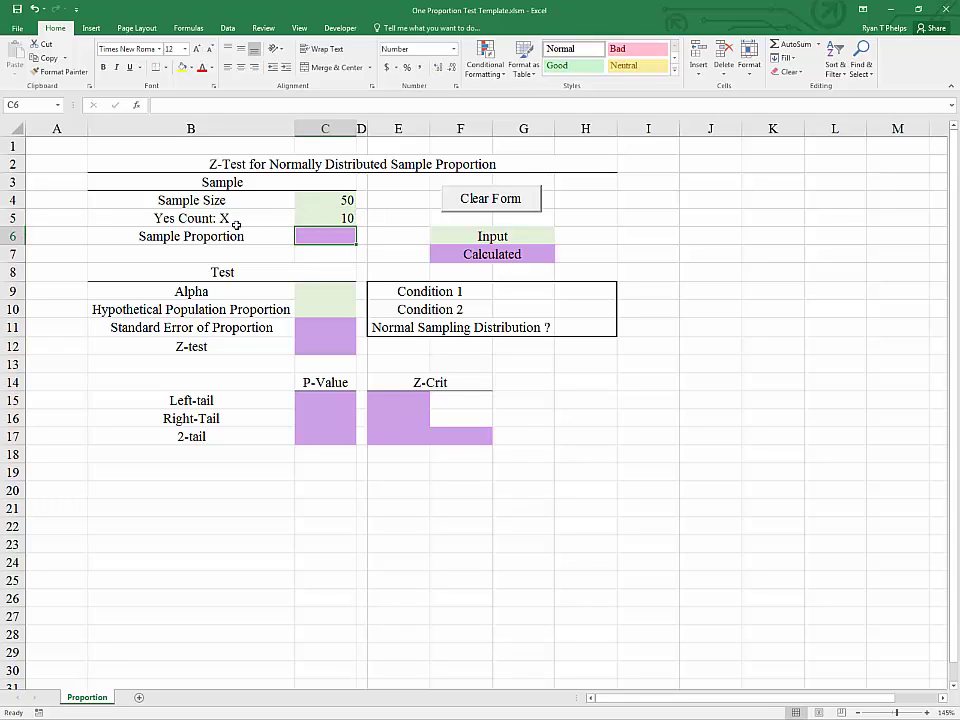
{"action": "left_click", "coordinate": [314, 216]}
{"action": "left_click", "coordinate": [514, 303]}
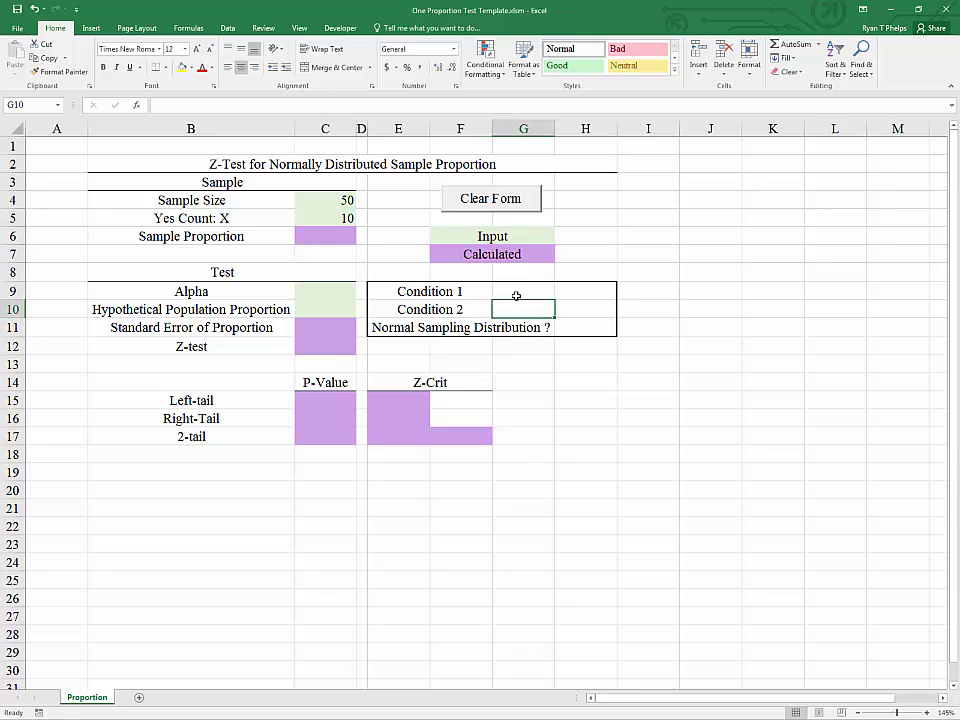
{"action": "left_click", "coordinate": [516, 293]}
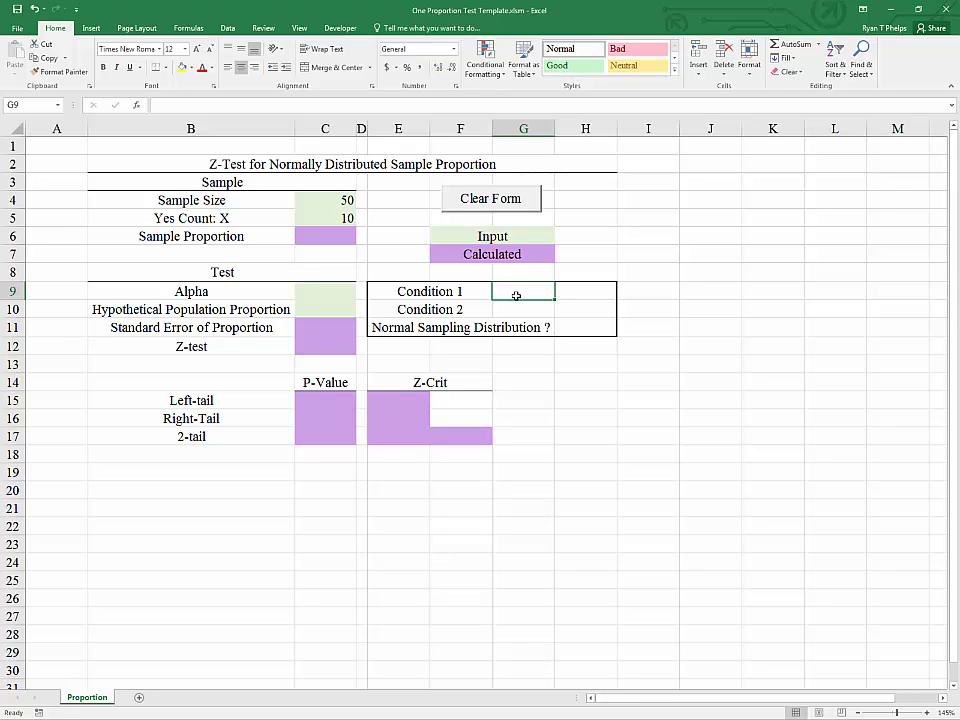
- Give Condition 1 the formula =IF(C5>5,1,0), which returns 1
{"action": "type", "text": "=if("}
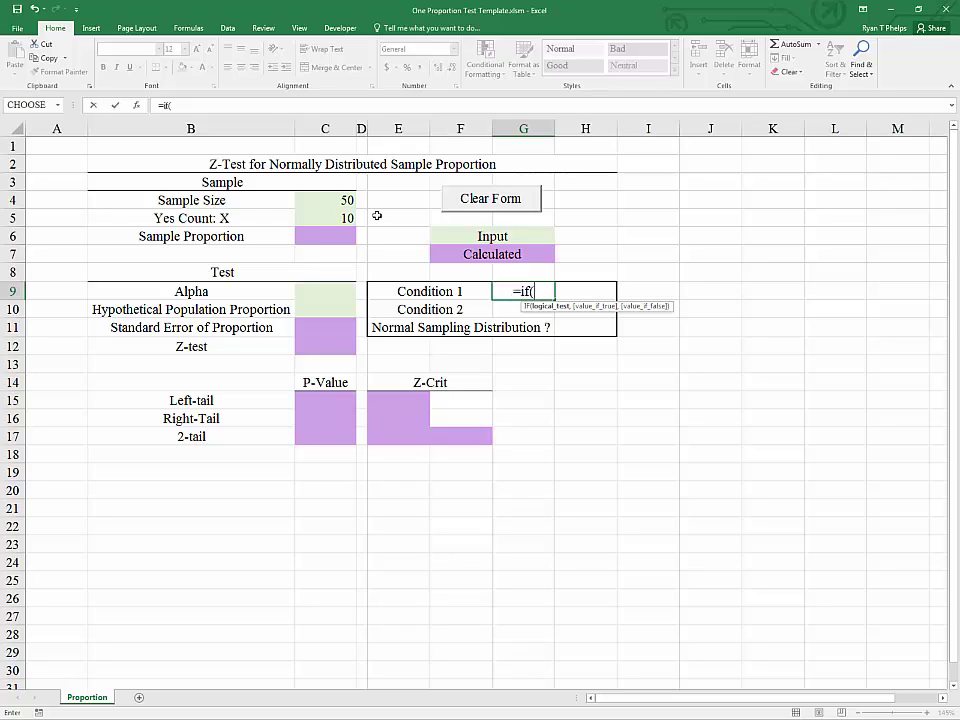
{"action": "left_click", "coordinate": [343, 218]}
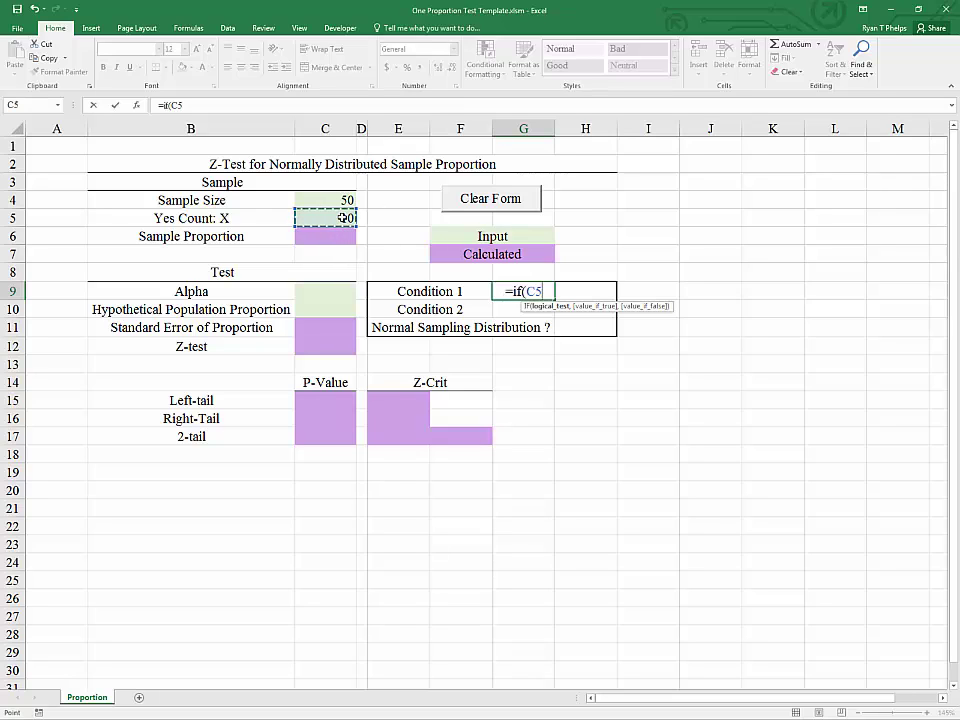
{"action": "type", "text": ">5,1"}
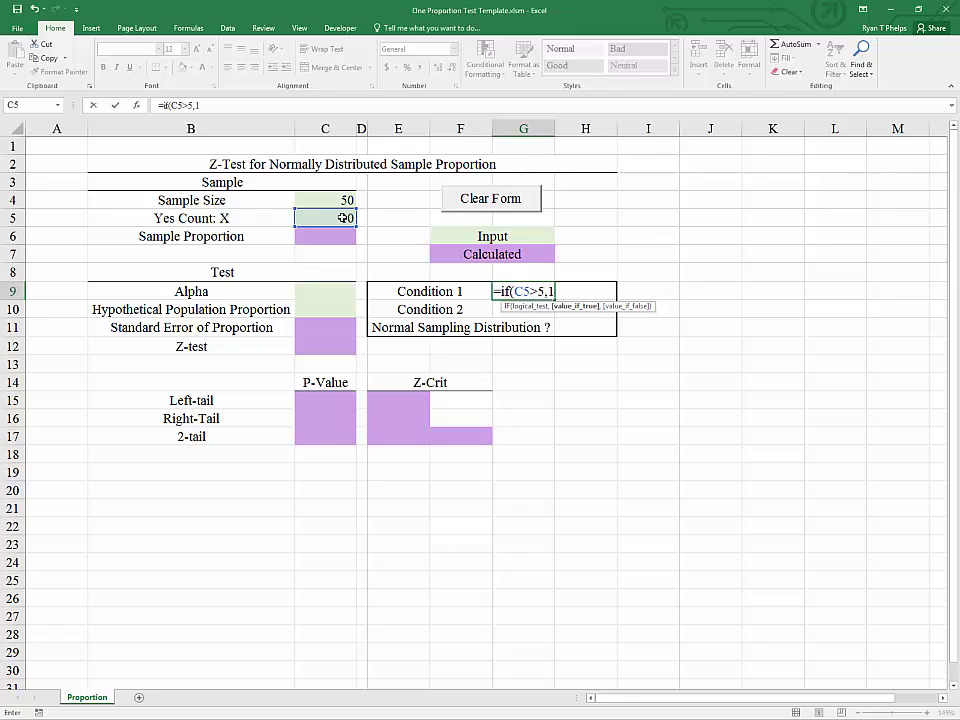
{"action": "type", "text": ",0)"}
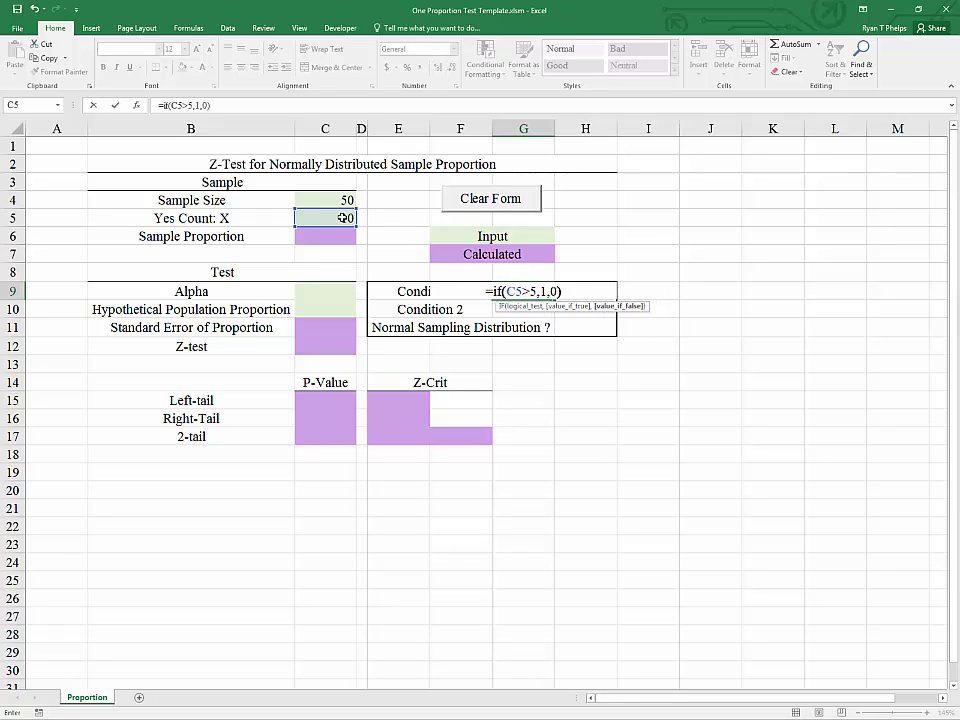
{"action": "key", "text": "Return"}
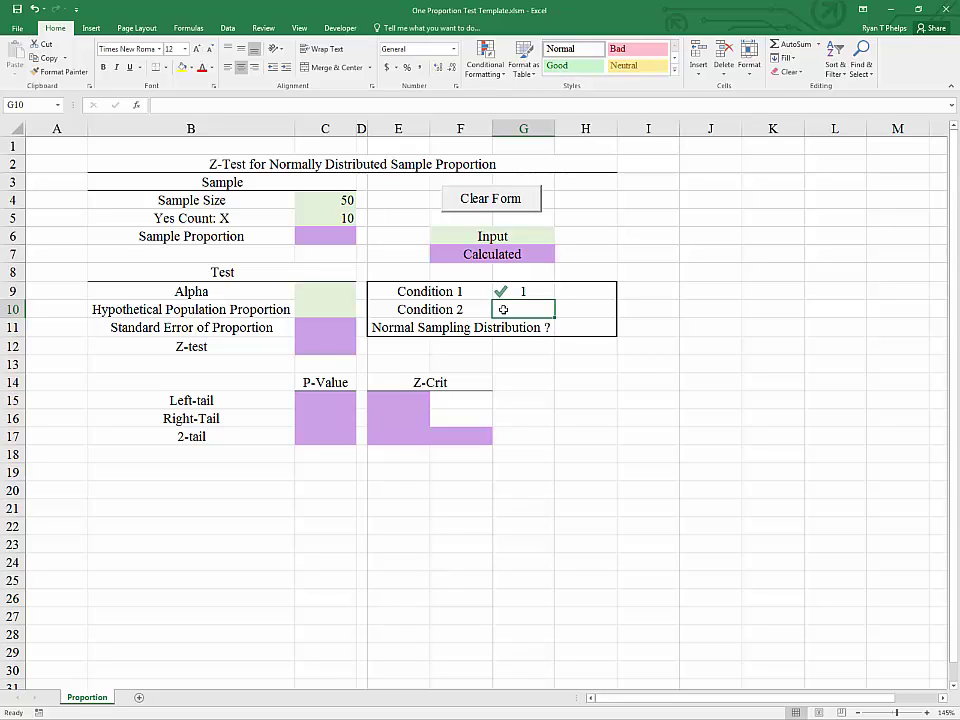
- Give Condition 2 the formula =IF(C4-C5>5,1,0), which returns 1
{"action": "type", "text": "="}
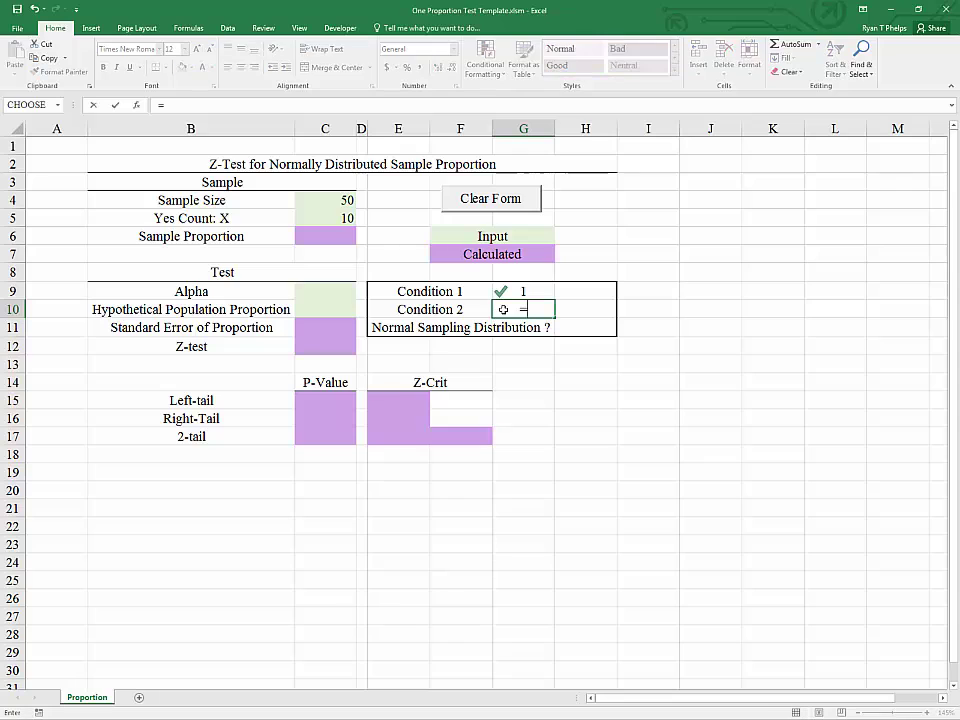
{"action": "type", "text": "if("}
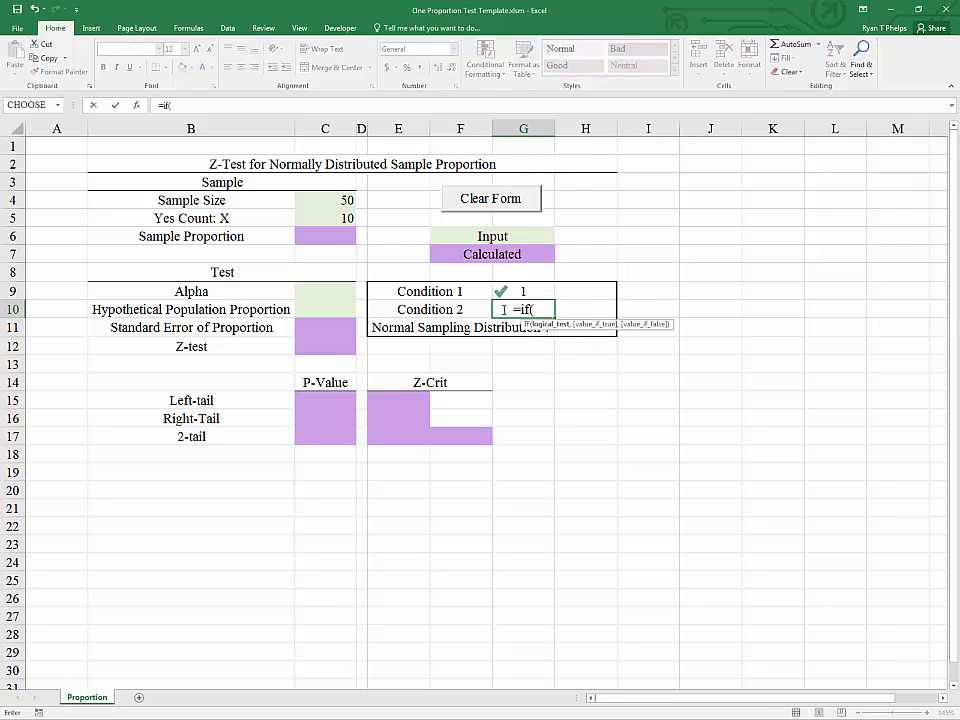
{"action": "left_click", "coordinate": [326, 199]}
{"action": "type", "text": "-"}
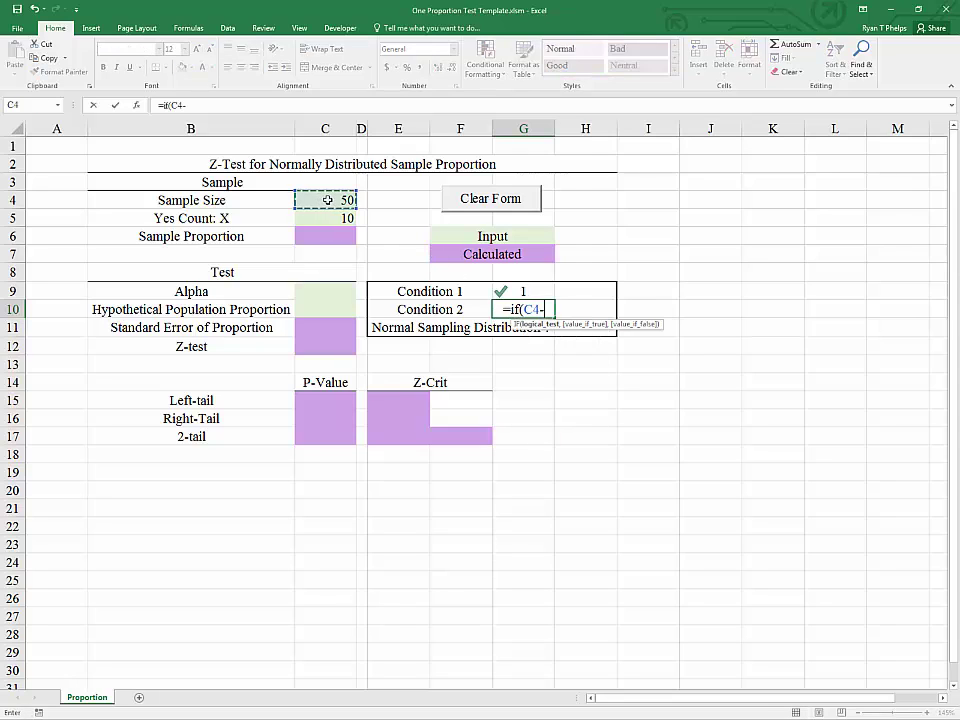
{"action": "left_click", "coordinate": [345, 219]}
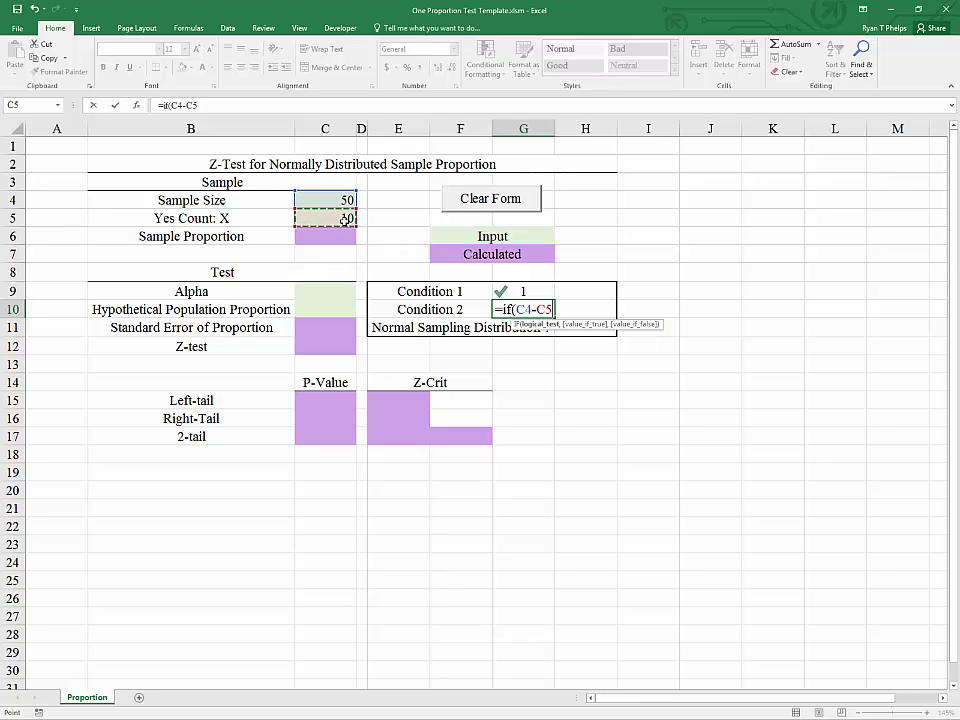
{"action": "type", "text": ">5,1"}
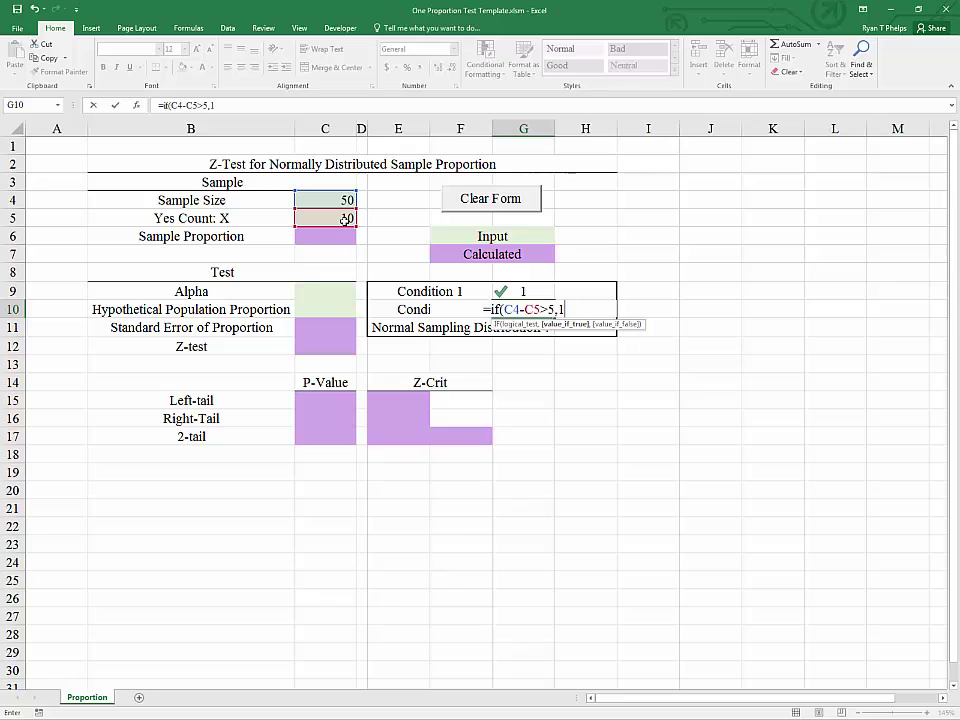
{"action": "type", "text": ",0"}
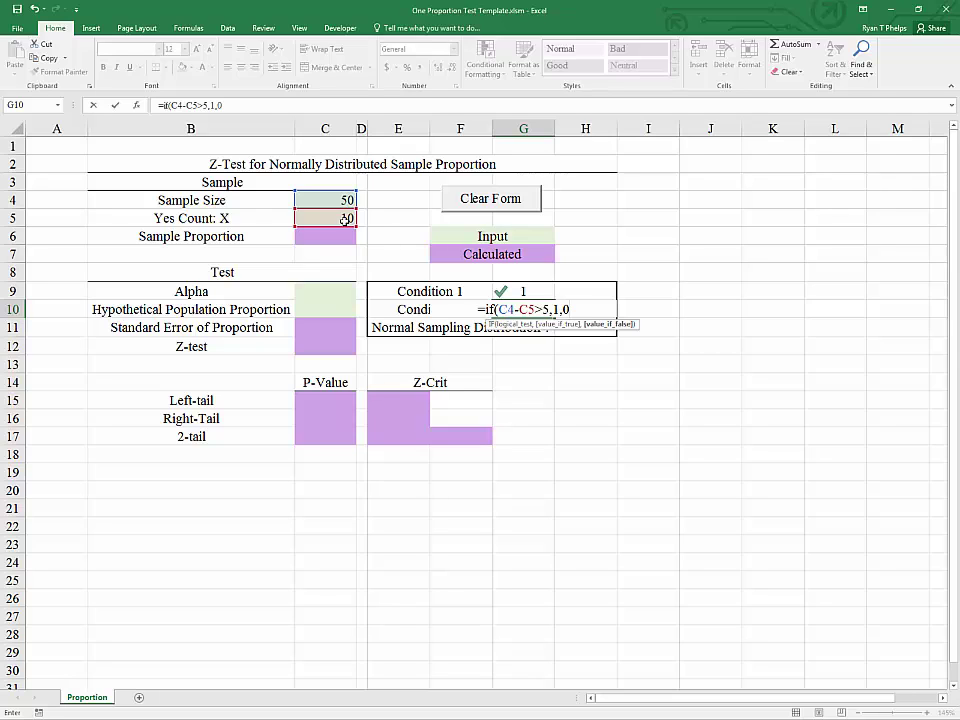
{"action": "key", "text": "Return"}
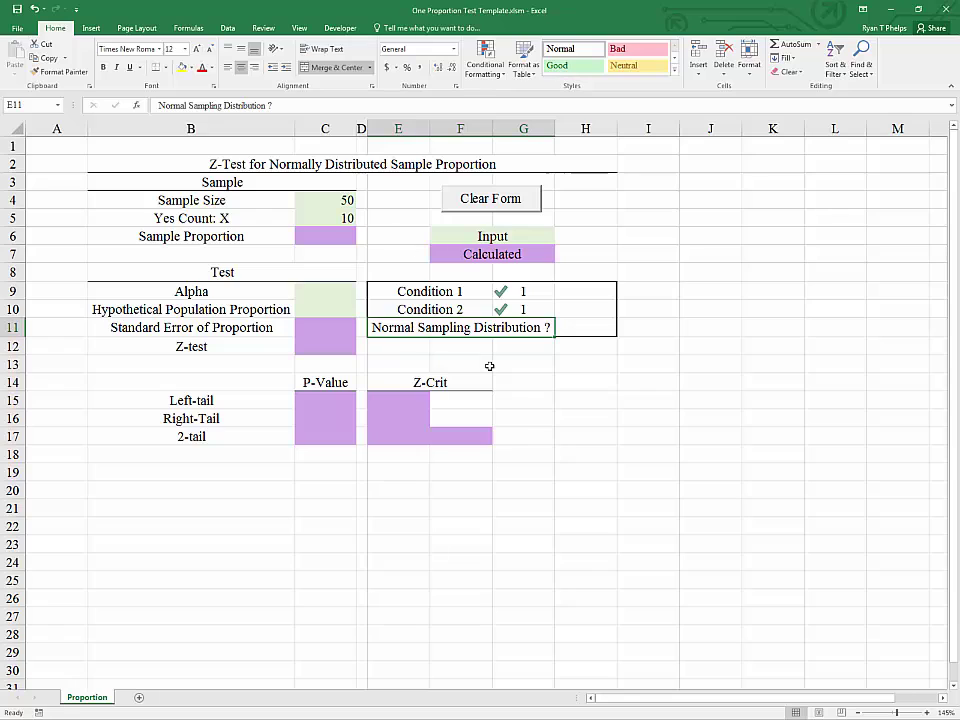
{"action": "left_click", "coordinate": [508, 313]}
{"action": "left_click", "coordinate": [532, 294]}
{"action": "left_click", "coordinate": [527, 312]}
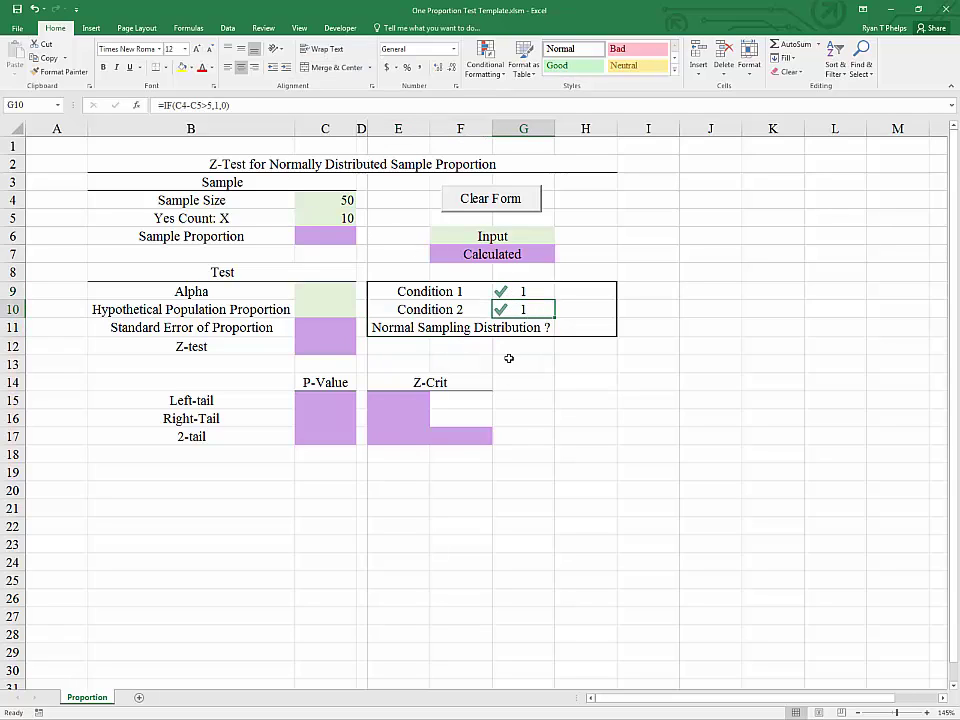
{"action": "left_click", "coordinate": [515, 330]}
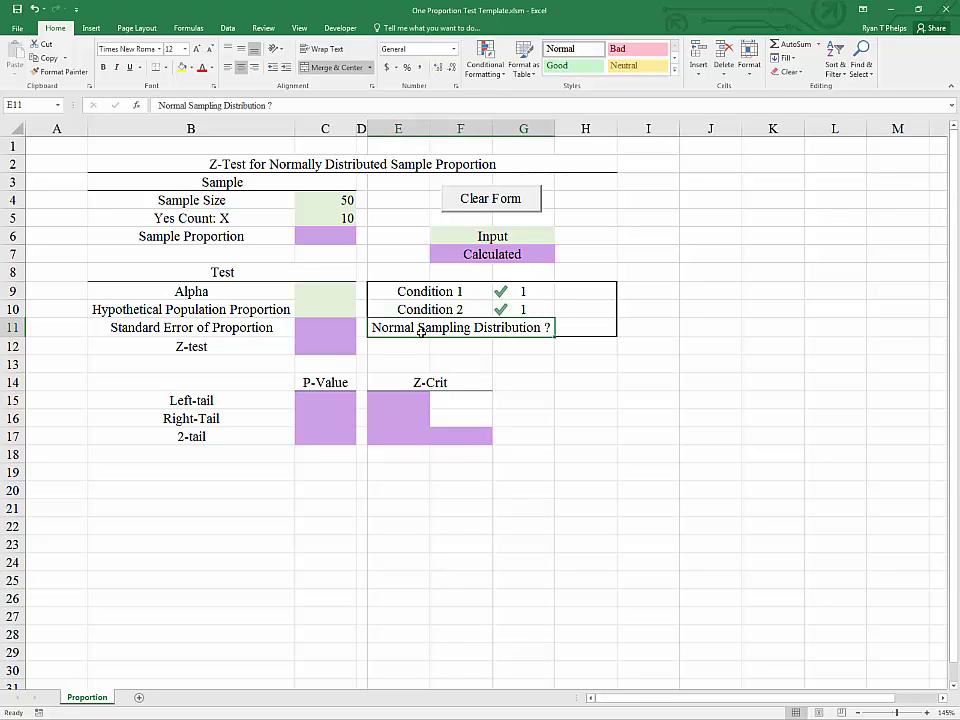
{"action": "left_click", "coordinate": [240, 242]}
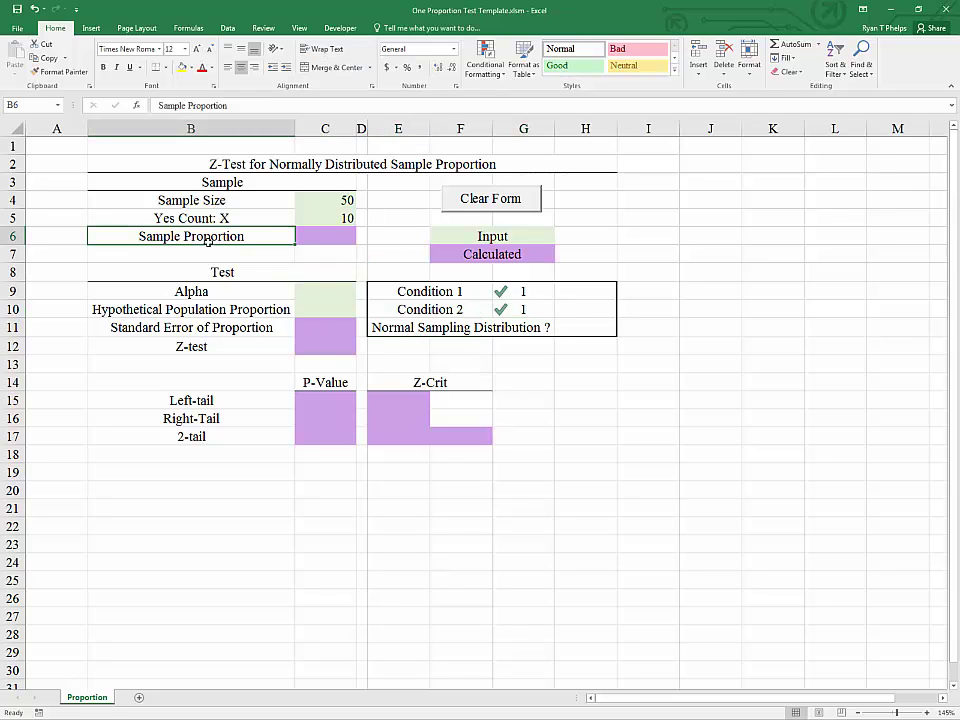
{"action": "left_click", "coordinate": [522, 328]}
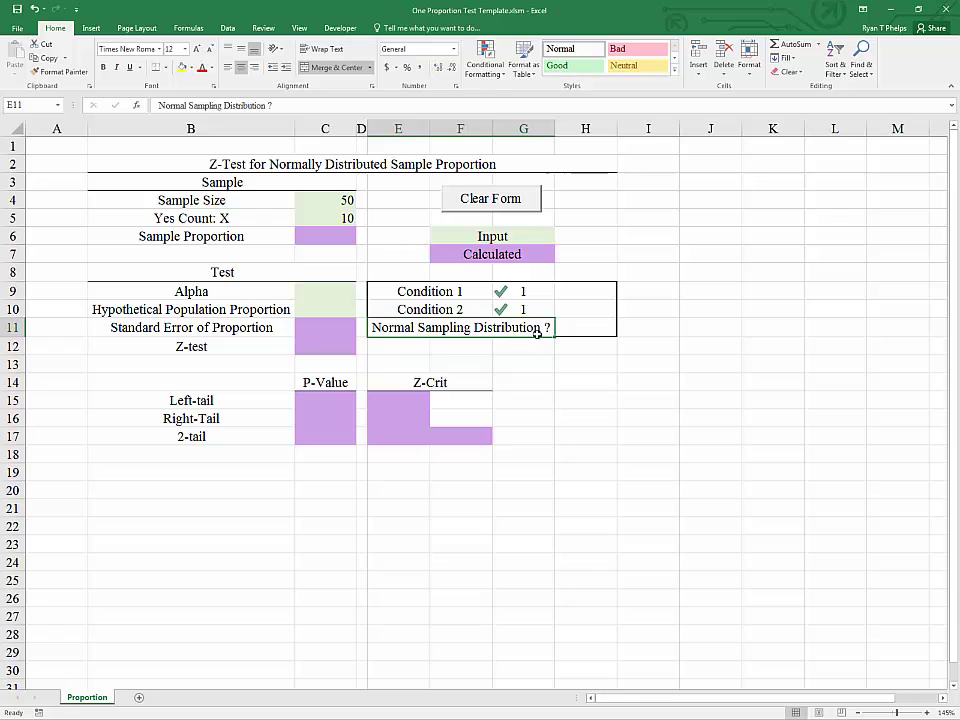
{"action": "left_click", "coordinate": [580, 328]}
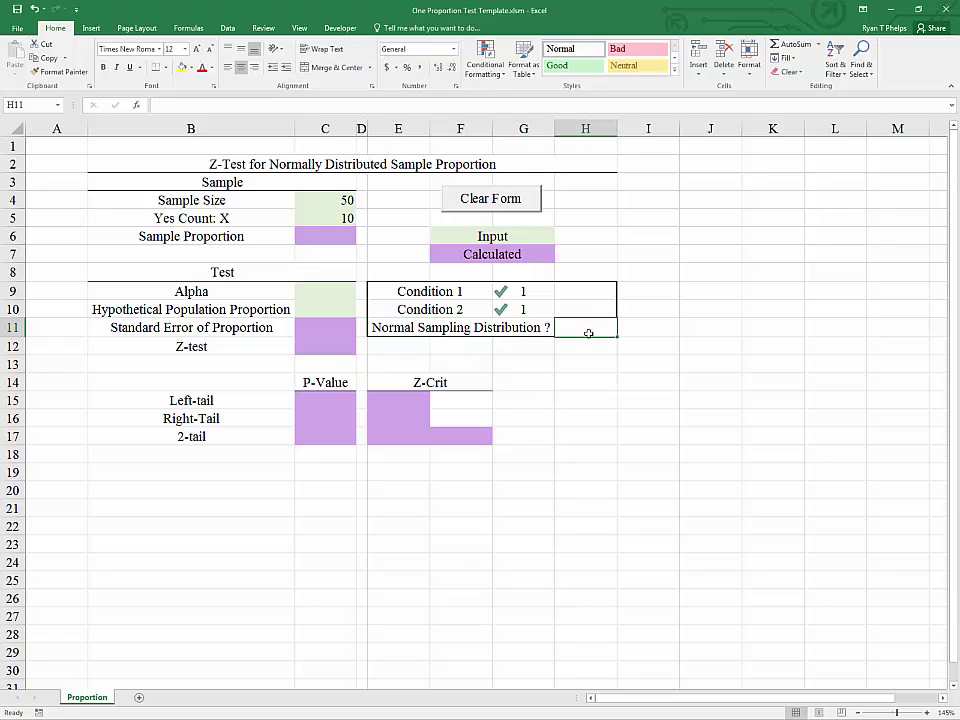
{"action": "left_click_drag", "start_coordinate": [522, 296], "coordinate": [540, 318]}
{"action": "left_click", "coordinate": [610, 326]}
{"action": "left_click_drag", "start_coordinate": [526, 293], "coordinate": [522, 312]}
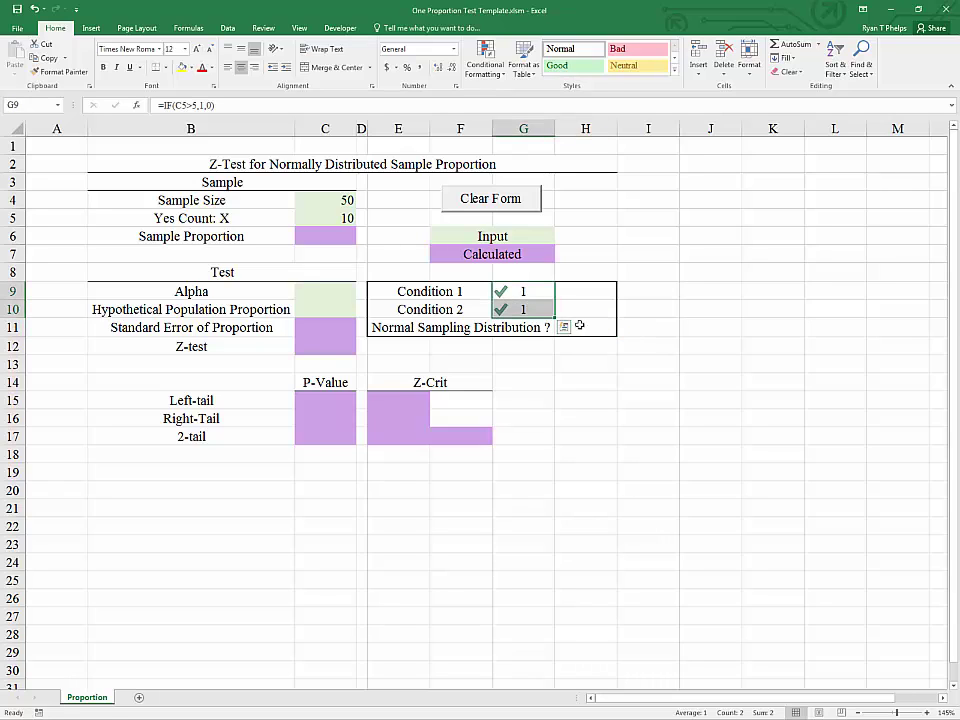
{"action": "left_click", "coordinate": [595, 325]}
- Build an IF formula in H11 testing G10*G9=1 with "Yes" and "No" results
{"action": "type", "text": "="}
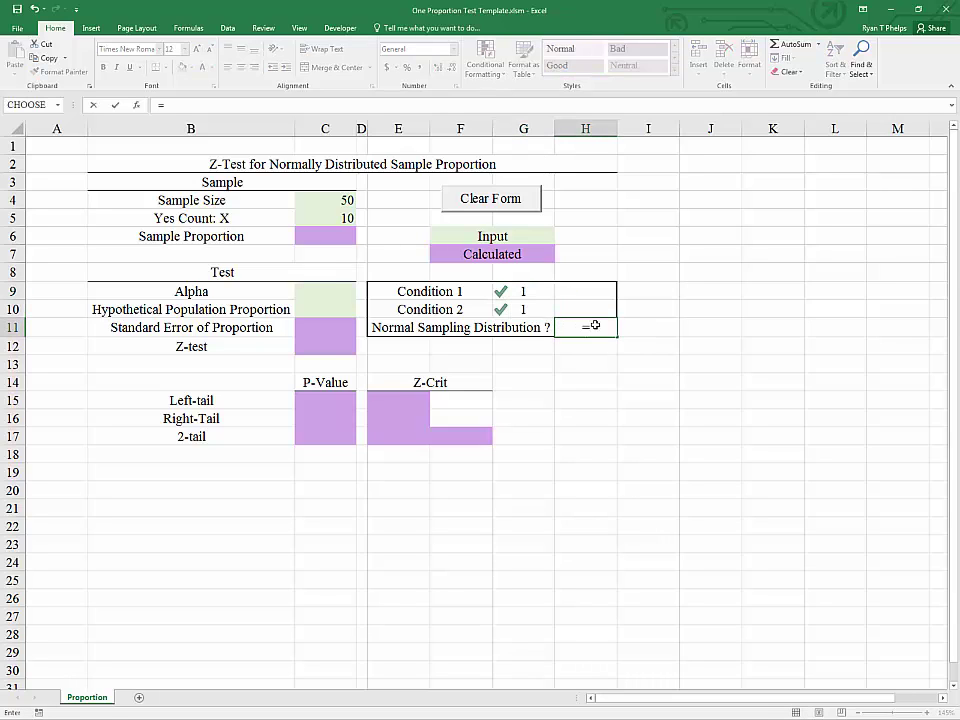
{"action": "type", "text": "if("}
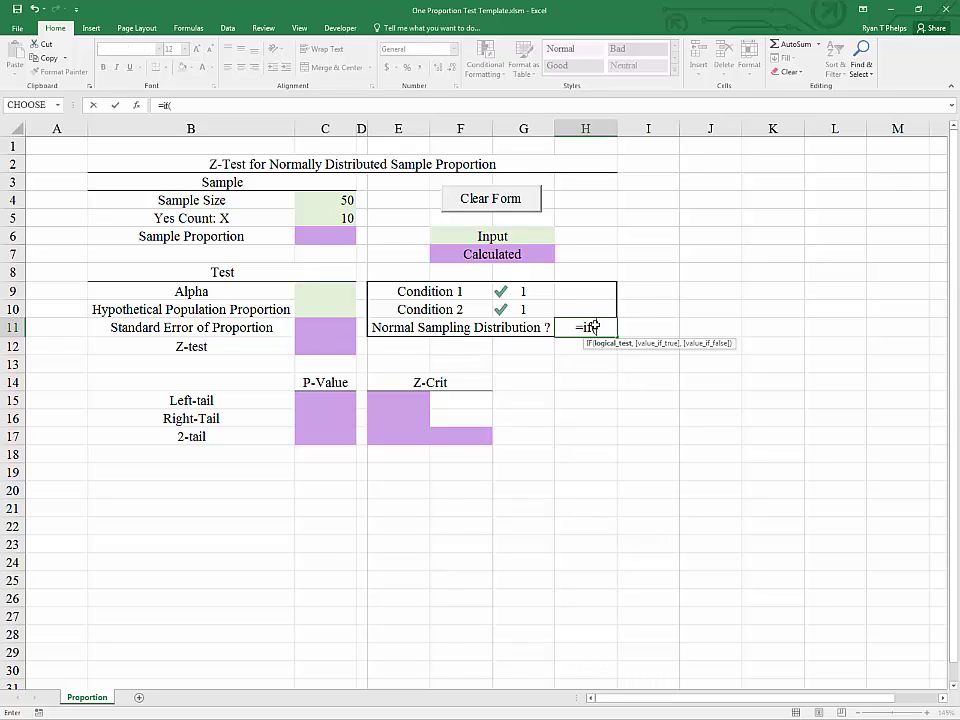
{"action": "key", "text": "Left"}
{"action": "key", "text": "Up"}
{"action": "type", "text": "*"}
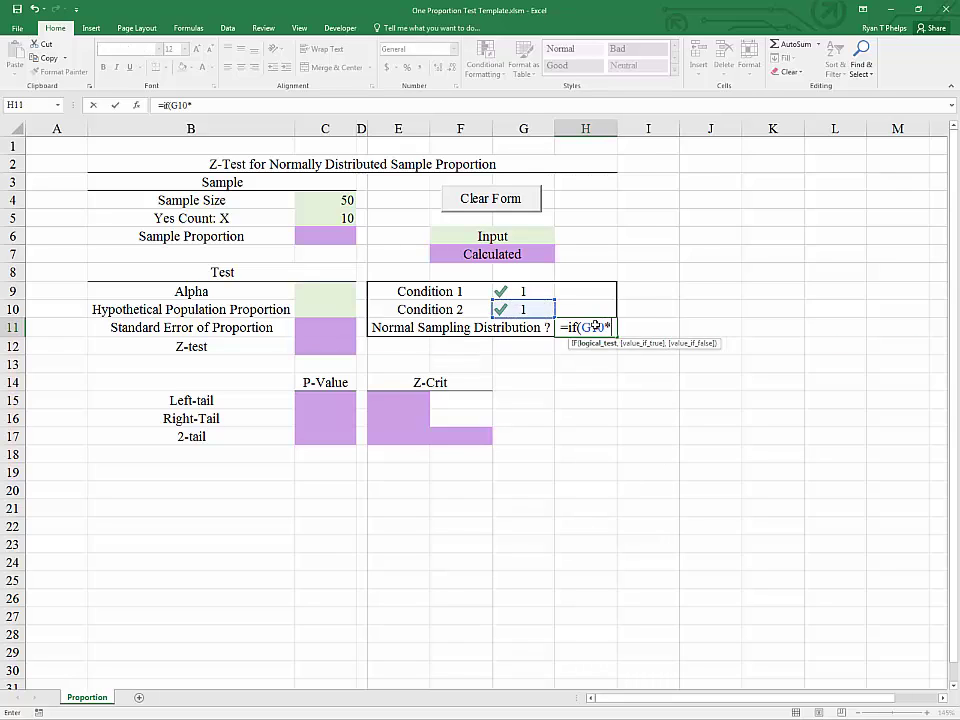
{"action": "key", "text": "Left"}
{"action": "key", "text": "Up"}
{"action": "key", "text": "Up"}
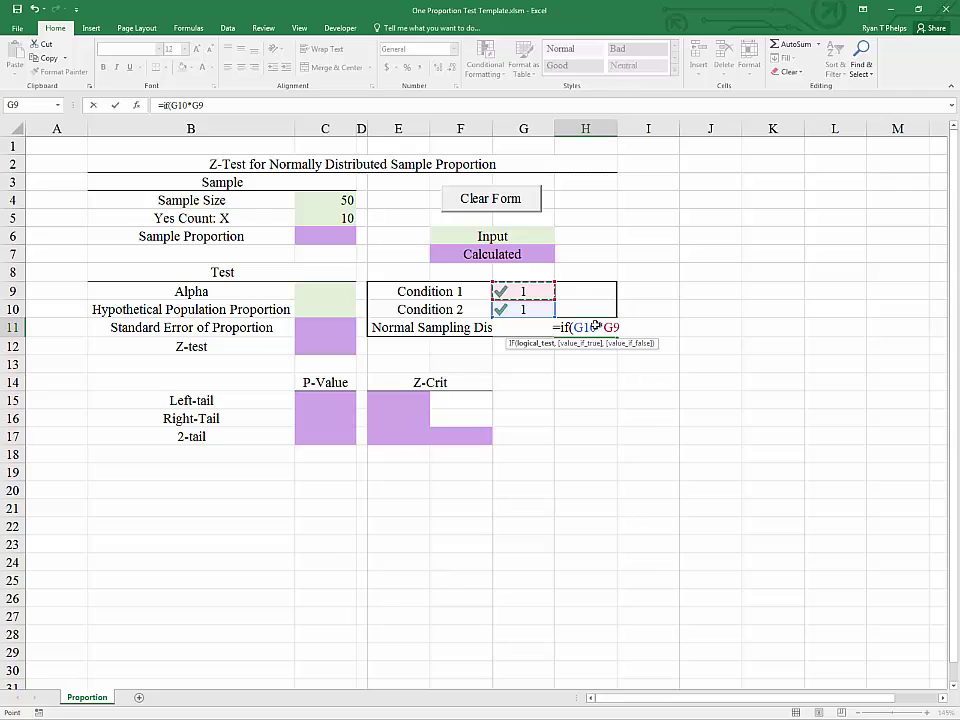
{"action": "type", "text": "="}
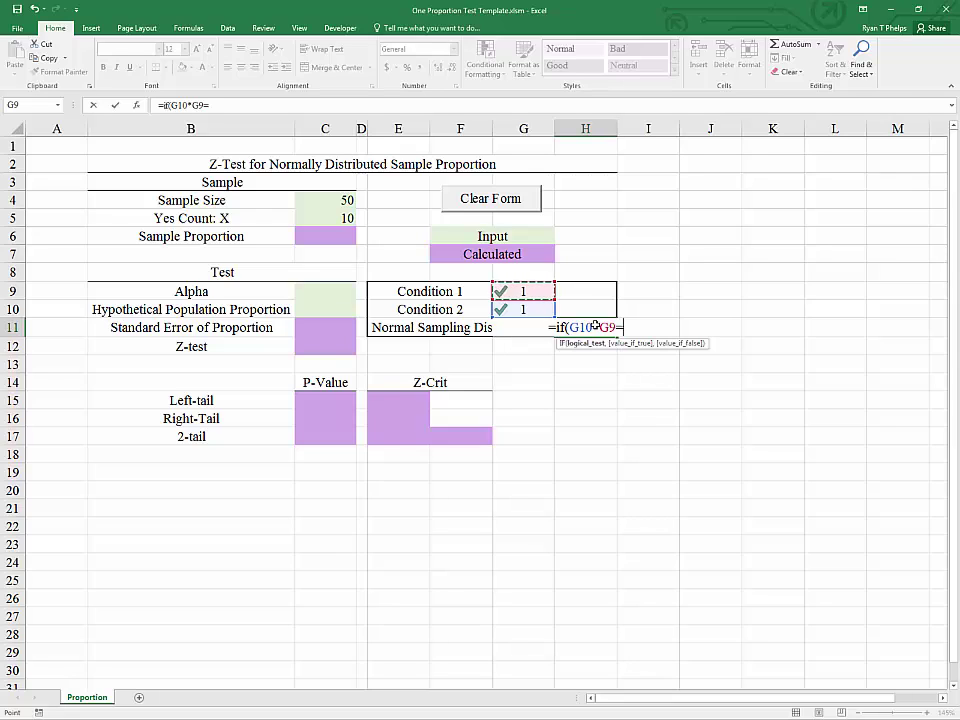
{"action": "type", "text": "1,"}
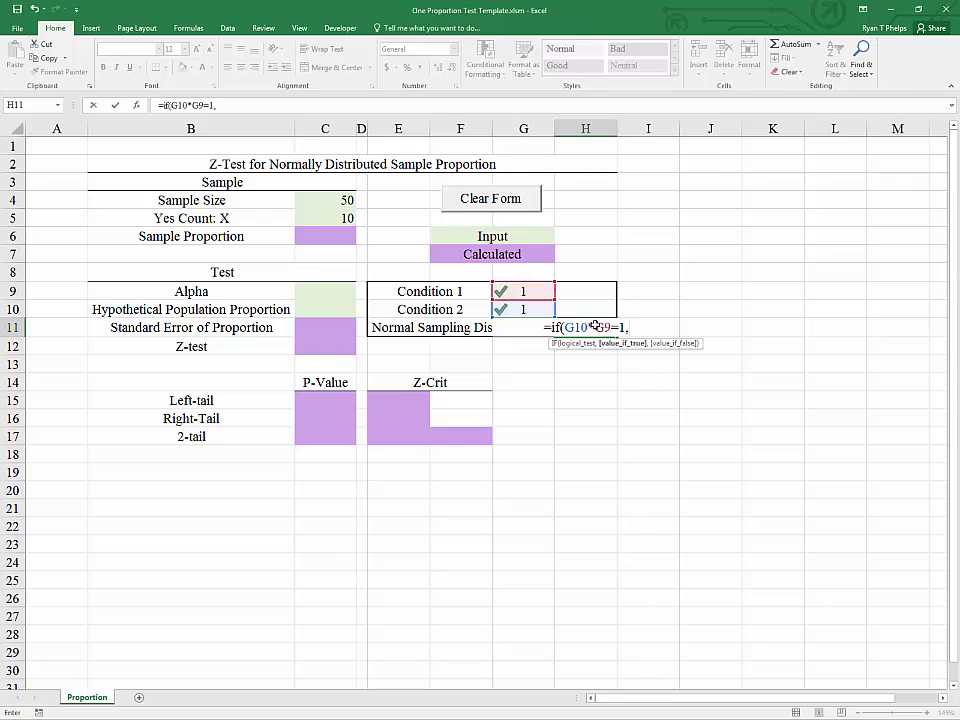
{"action": "type", "text": "\"Yes\""}
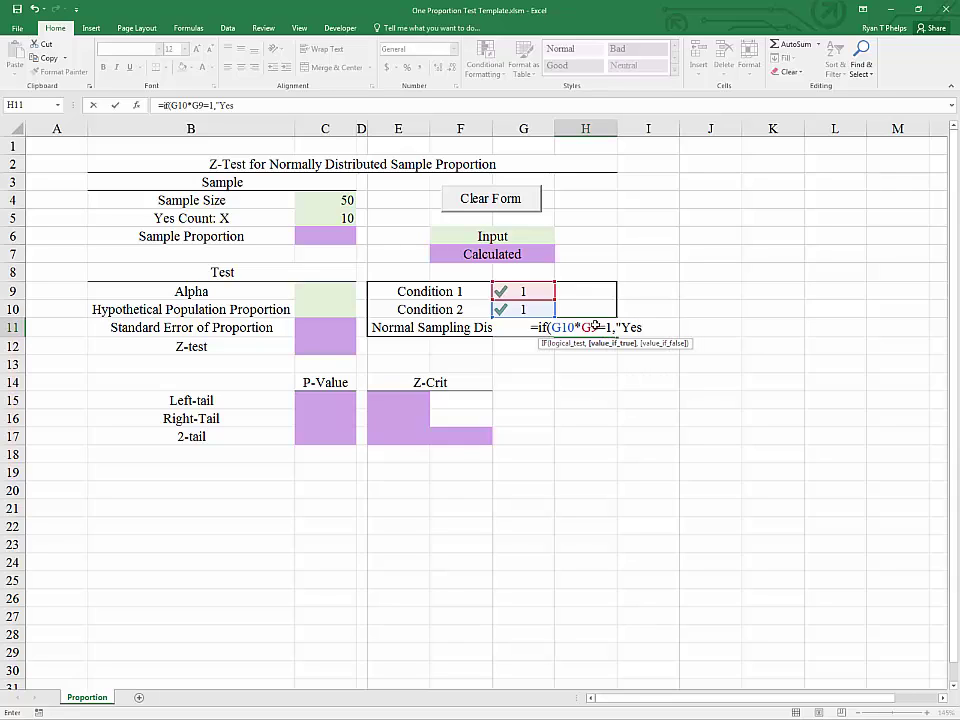
{"action": "type", "text": ","}
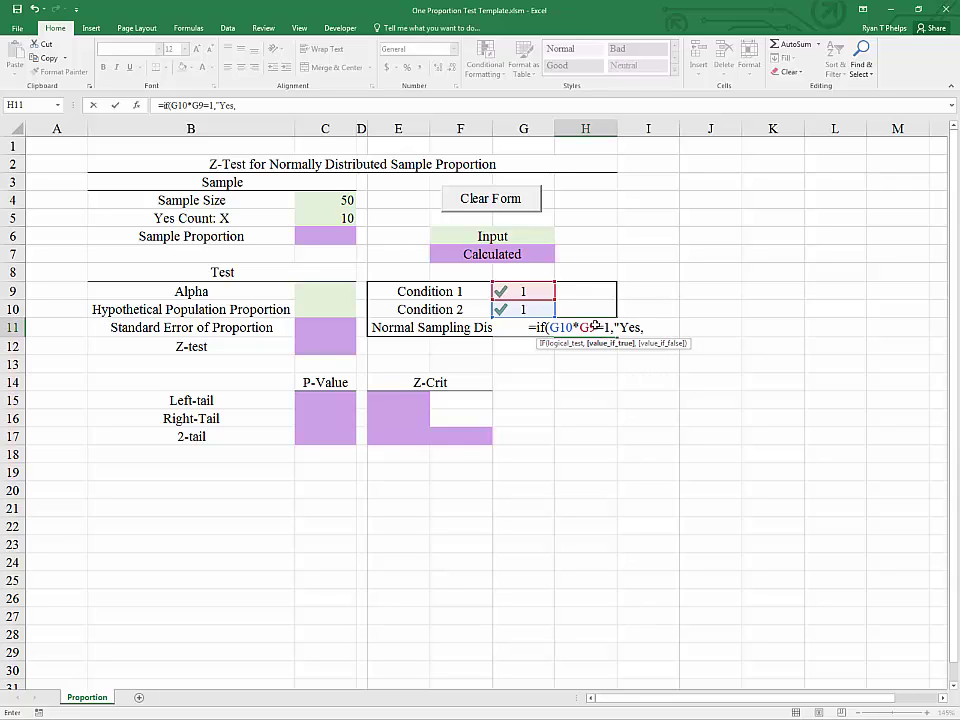
{"action": "type", "text": "\"No"}
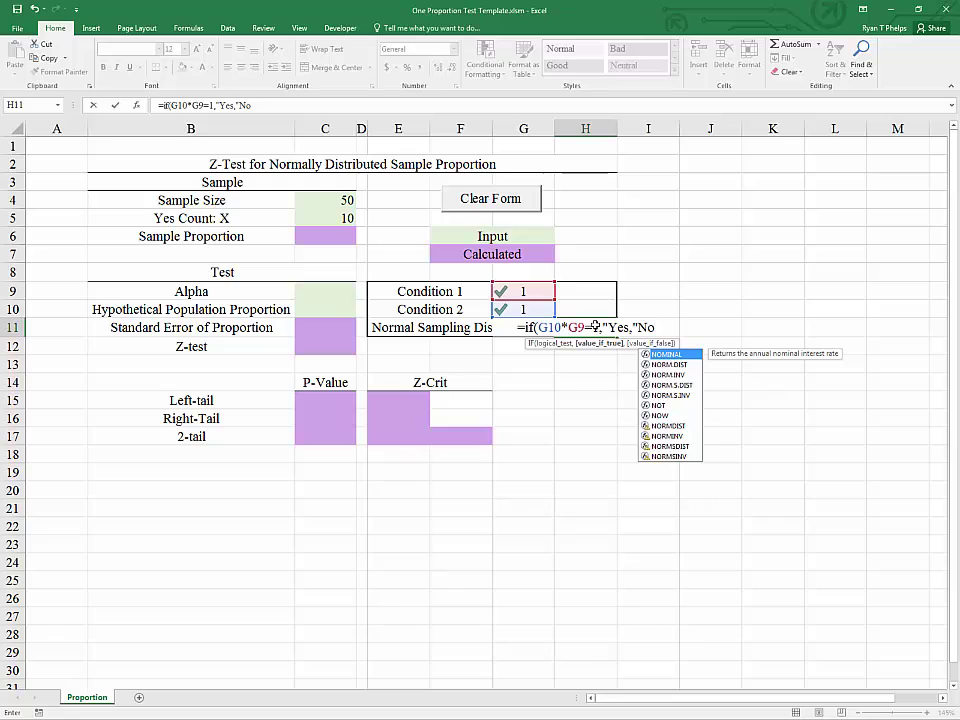
{"action": "type", "text": "\""}
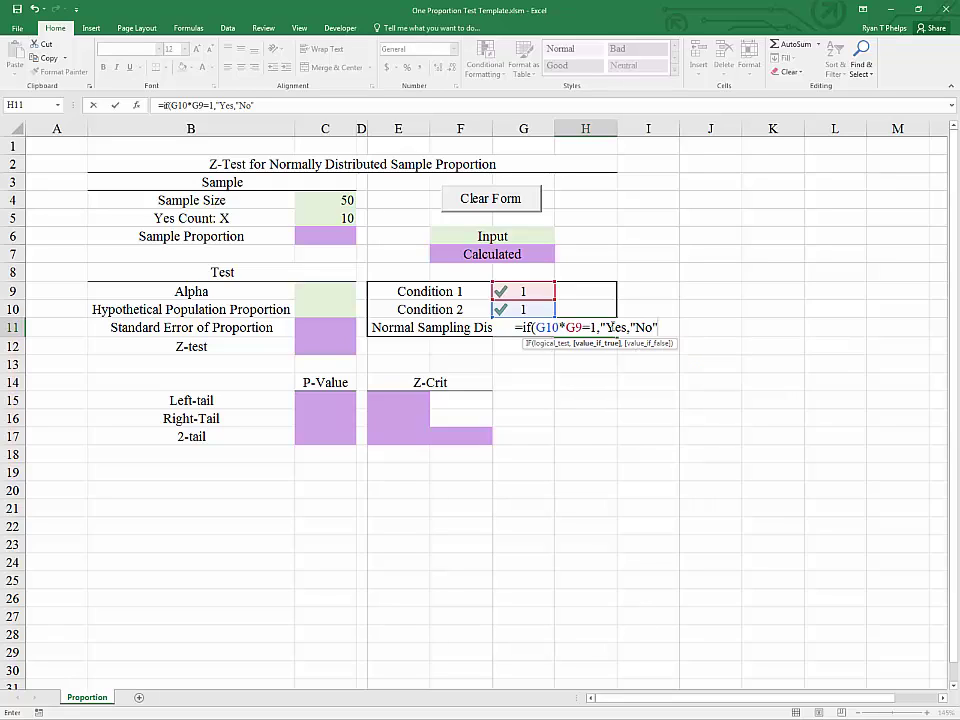
- Fix the missing quote and closing parenthesis so H11 shows Yes
{"action": "left_click", "coordinate": [629, 327]}
{"action": "type", "text": "\""}
{"action": "left_click", "coordinate": [668, 326]}
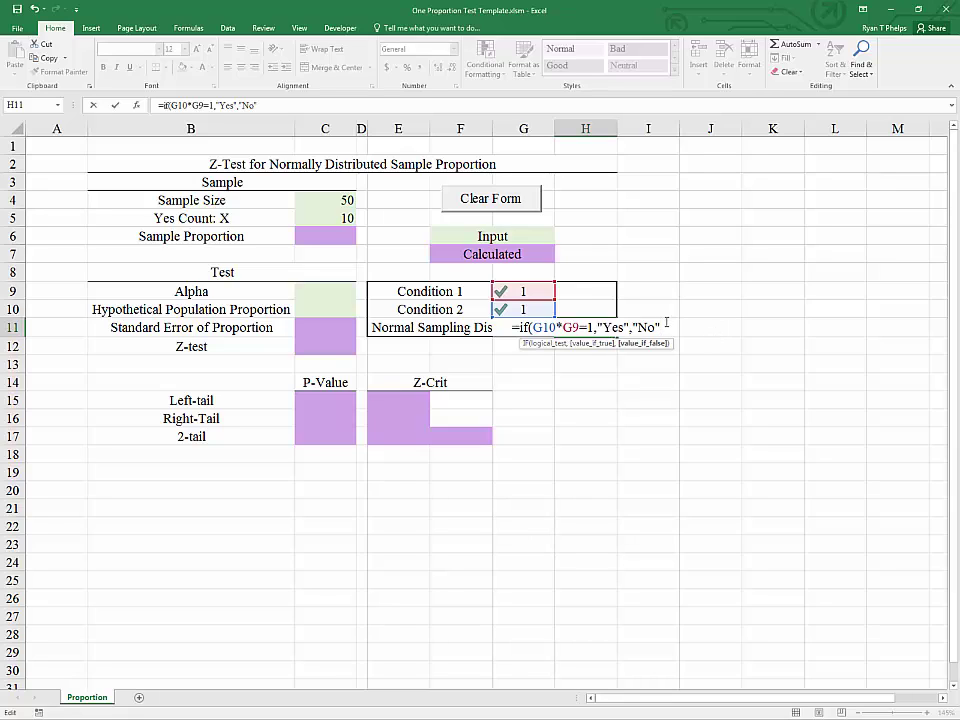
{"action": "type", "text": ")"}
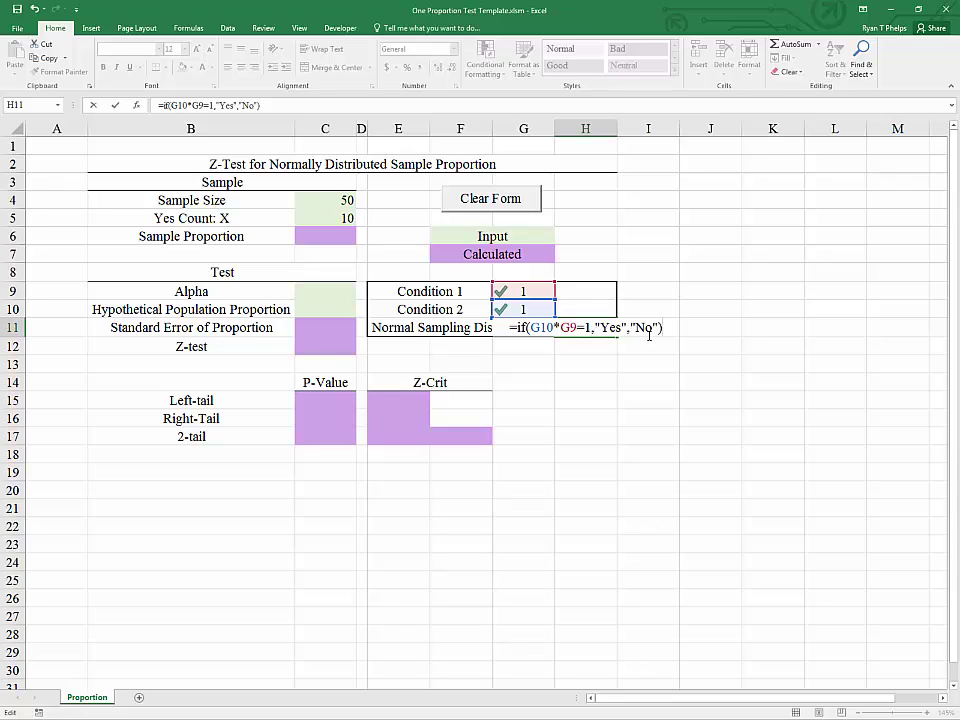
{"action": "key", "text": "Return"}
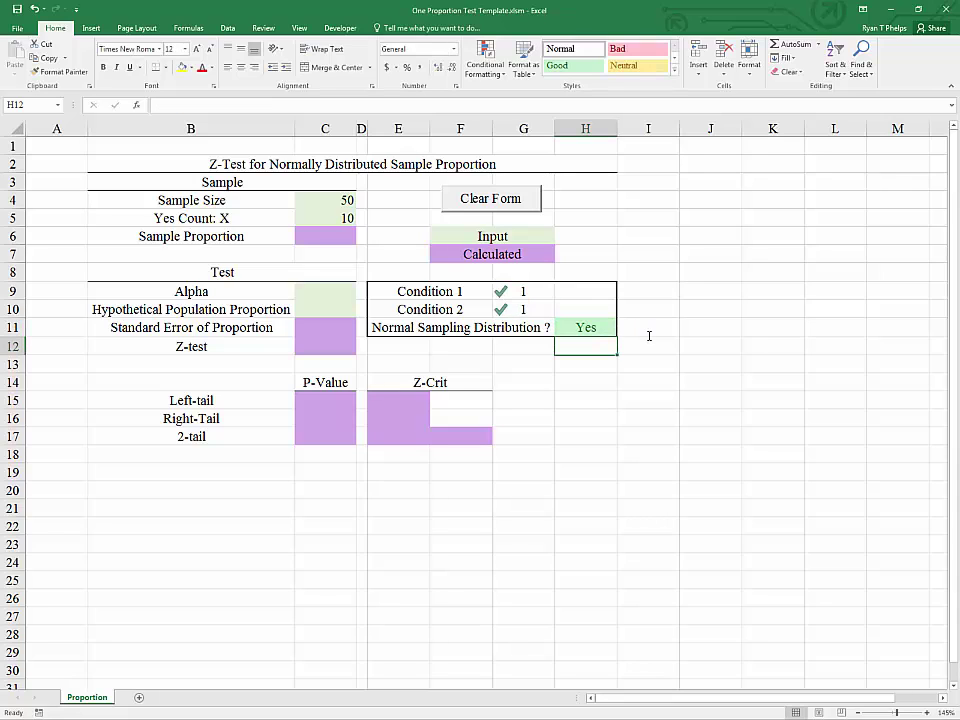
{"action": "left_click", "coordinate": [598, 326]}
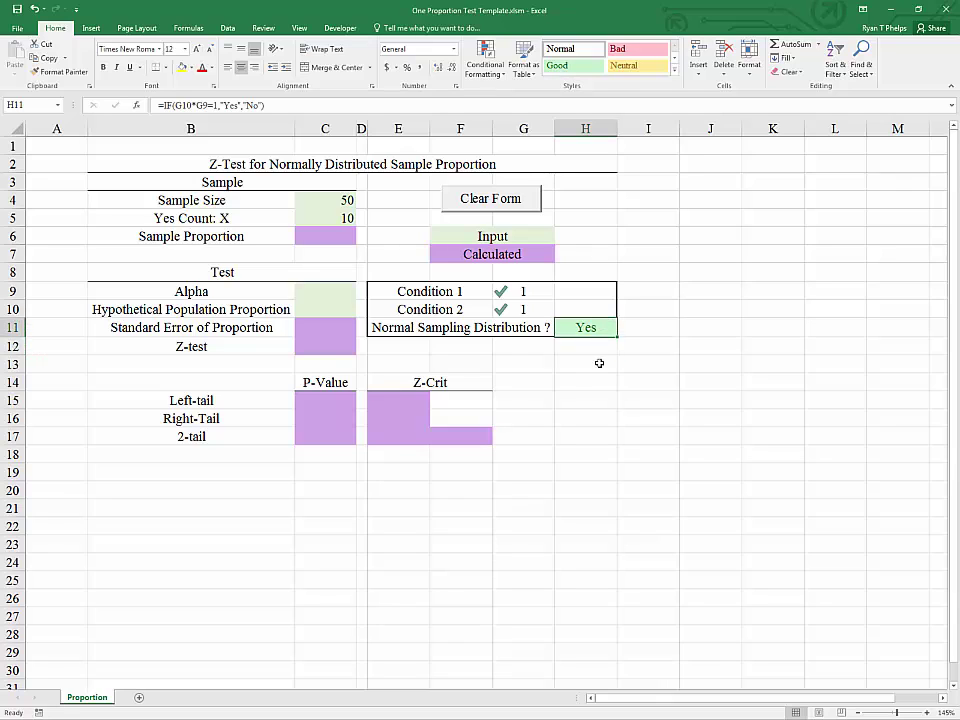
{"action": "left_click_drag", "start_coordinate": [516, 291], "coordinate": [516, 310]}
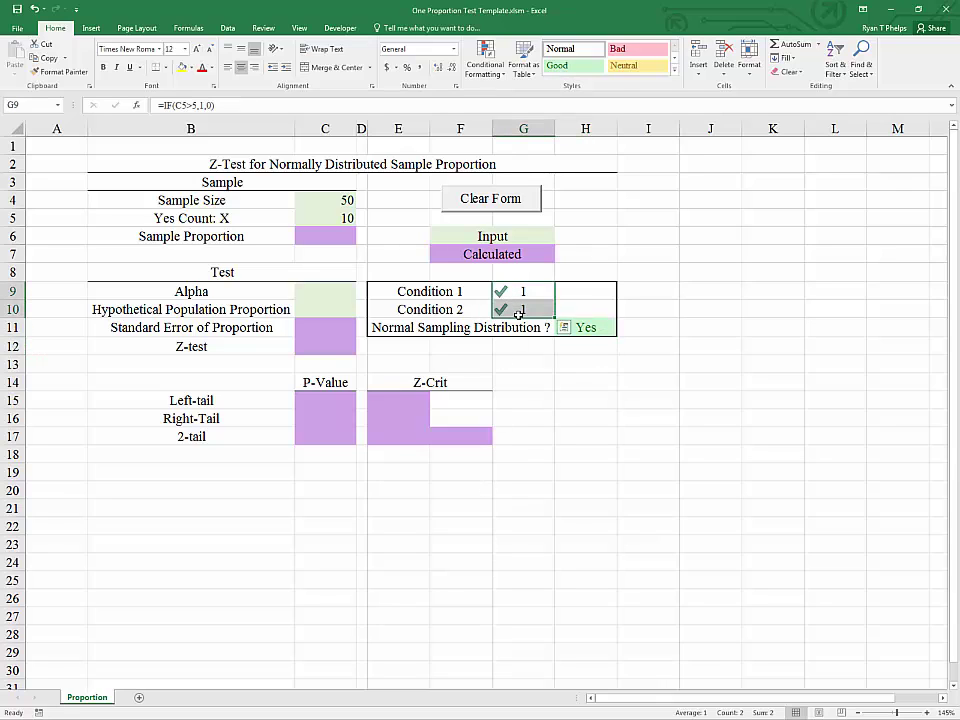
{"action": "left_click", "coordinate": [564, 327]}
{"action": "left_click", "coordinate": [720, 364]}
{"action": "left_click", "coordinate": [612, 364]}
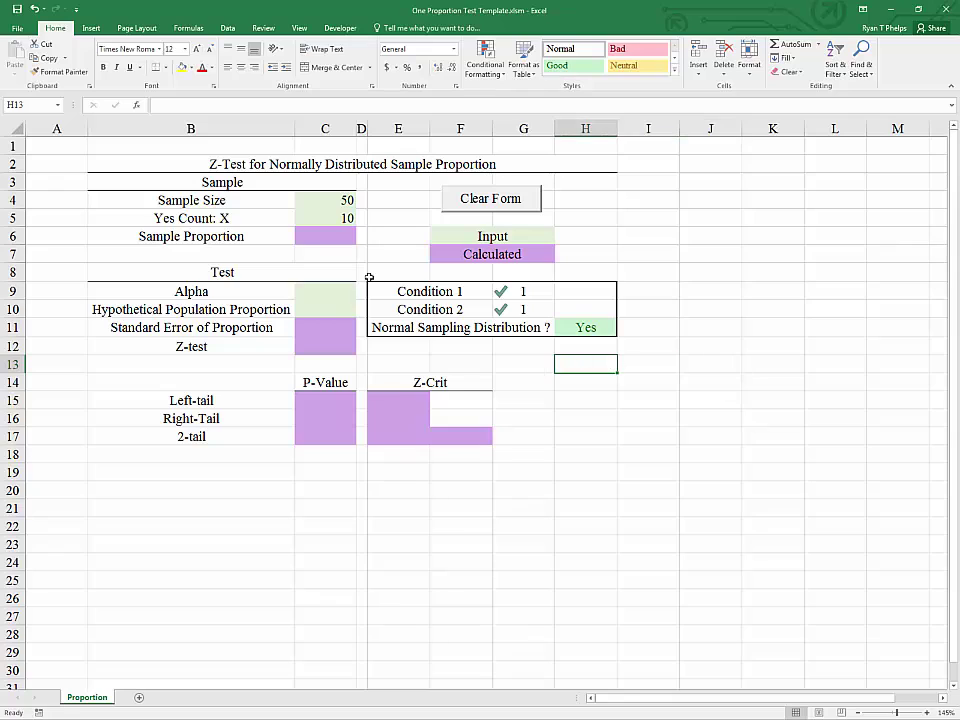
{"action": "left_click", "coordinate": [345, 219]}
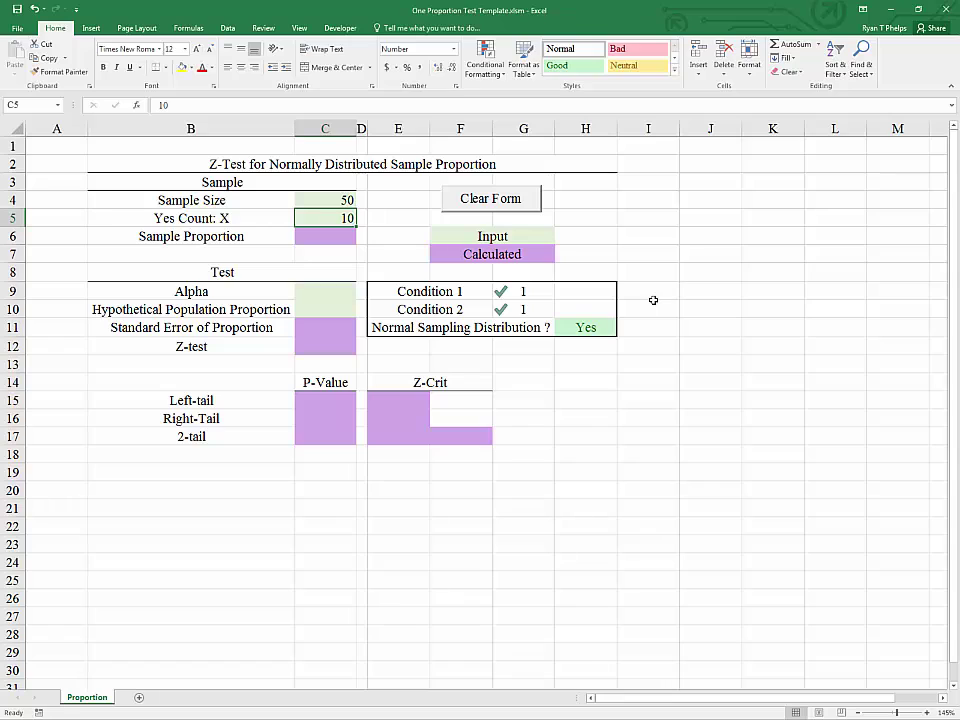
{"action": "type", "text": "1"}
{"action": "key", "text": "Return"}
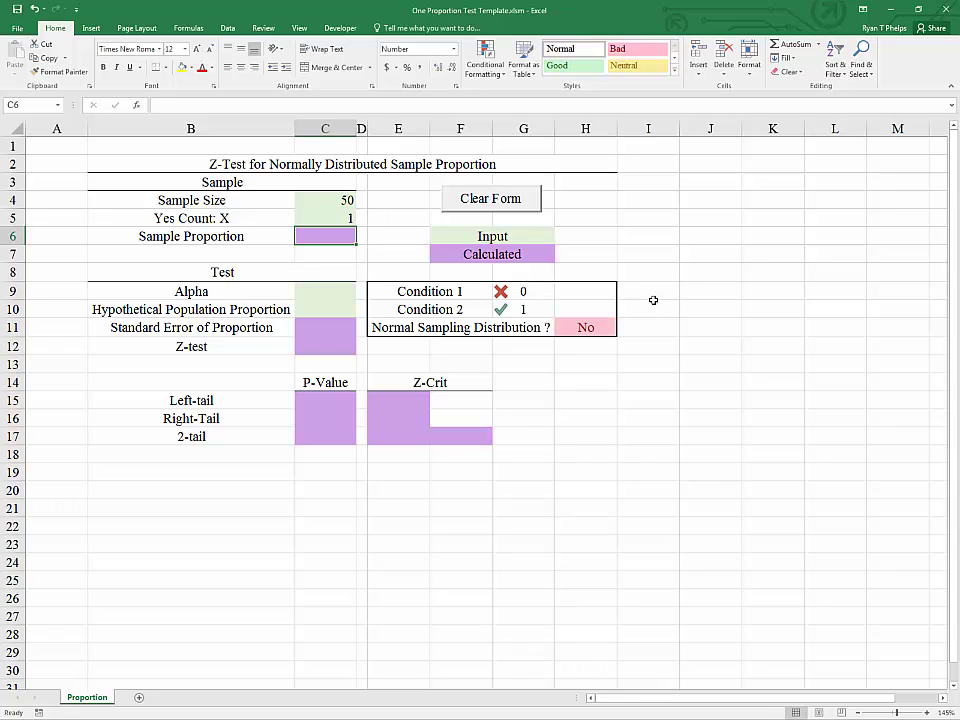
{"action": "key", "text": "Up"}
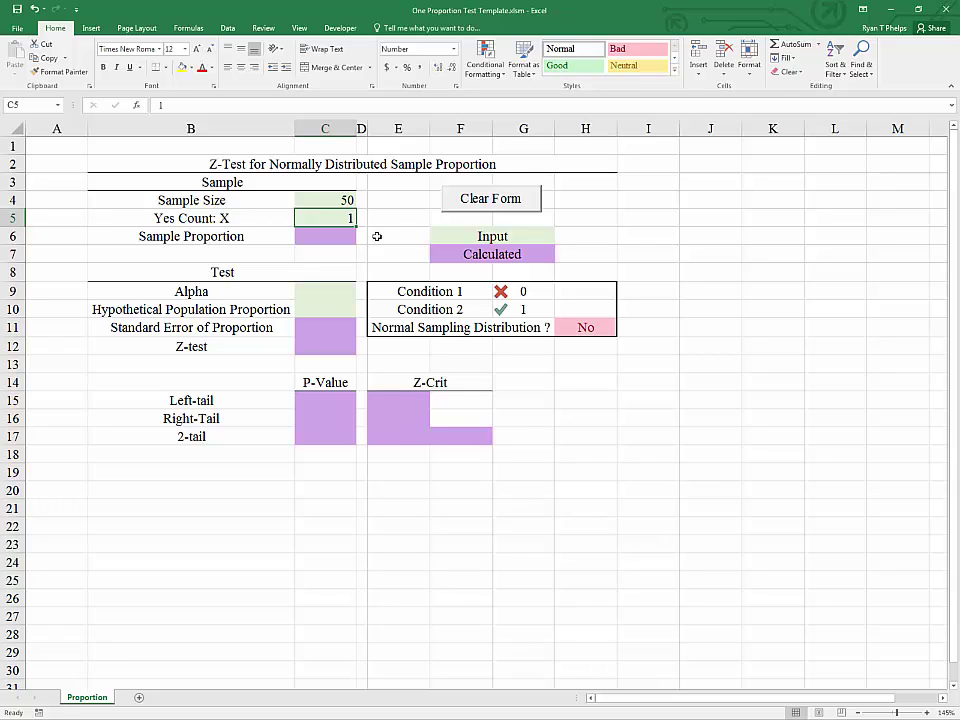
{"action": "type", "text": "49"}
{"action": "key", "text": "Return"}
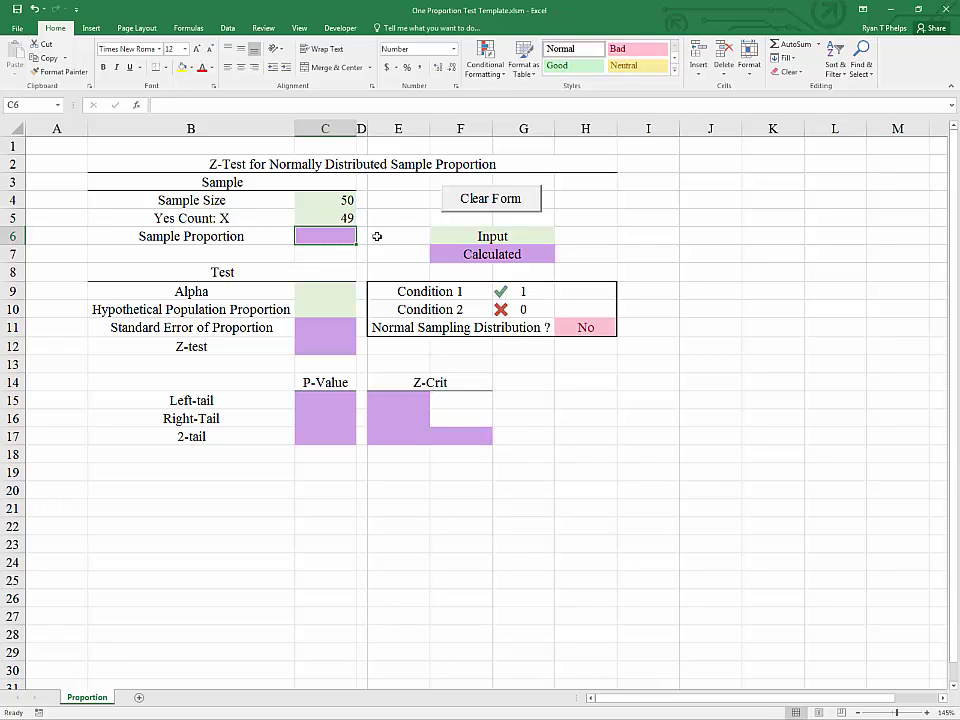
{"action": "key", "text": "Up"}
{"action": "left_click", "coordinate": [522, 293]}
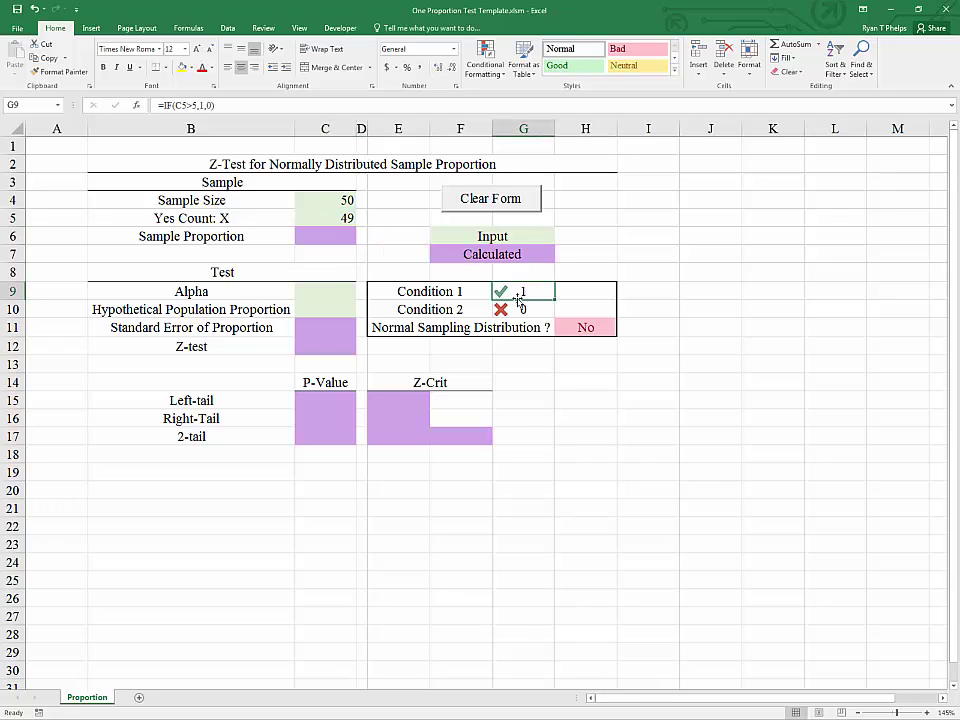
{"action": "left_click", "coordinate": [598, 328]}
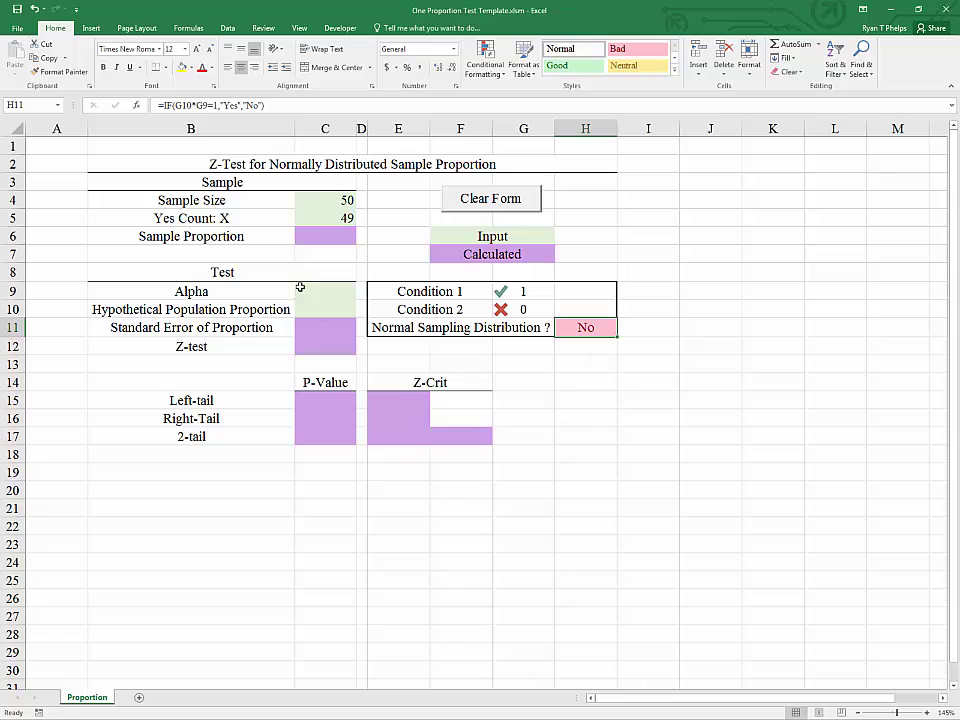
{"action": "left_click", "coordinate": [324, 219]}
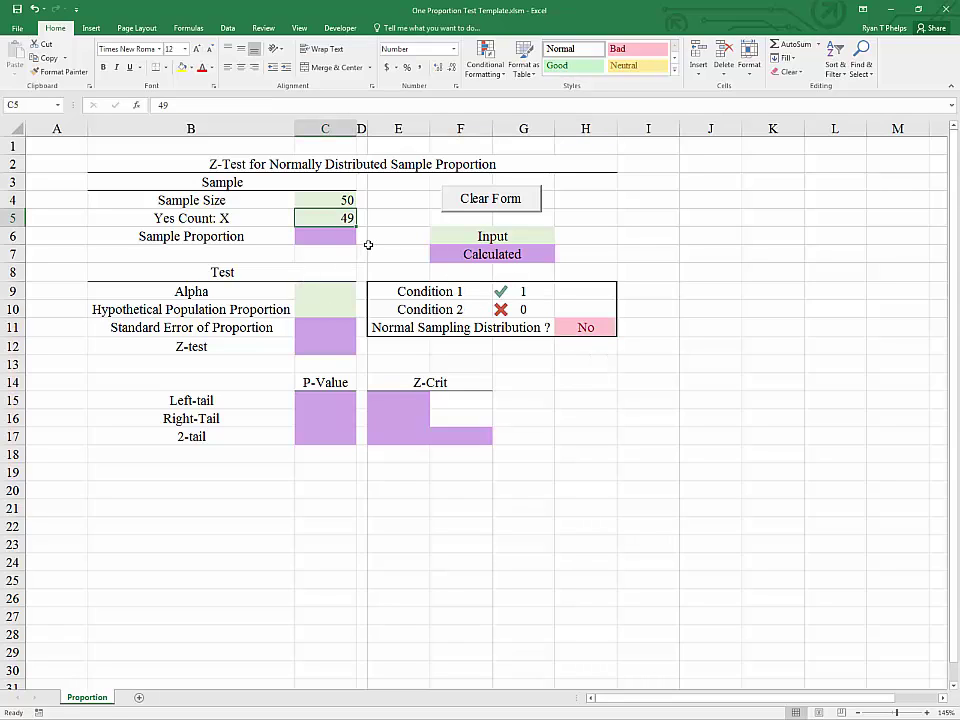
{"action": "type", "text": "10"}
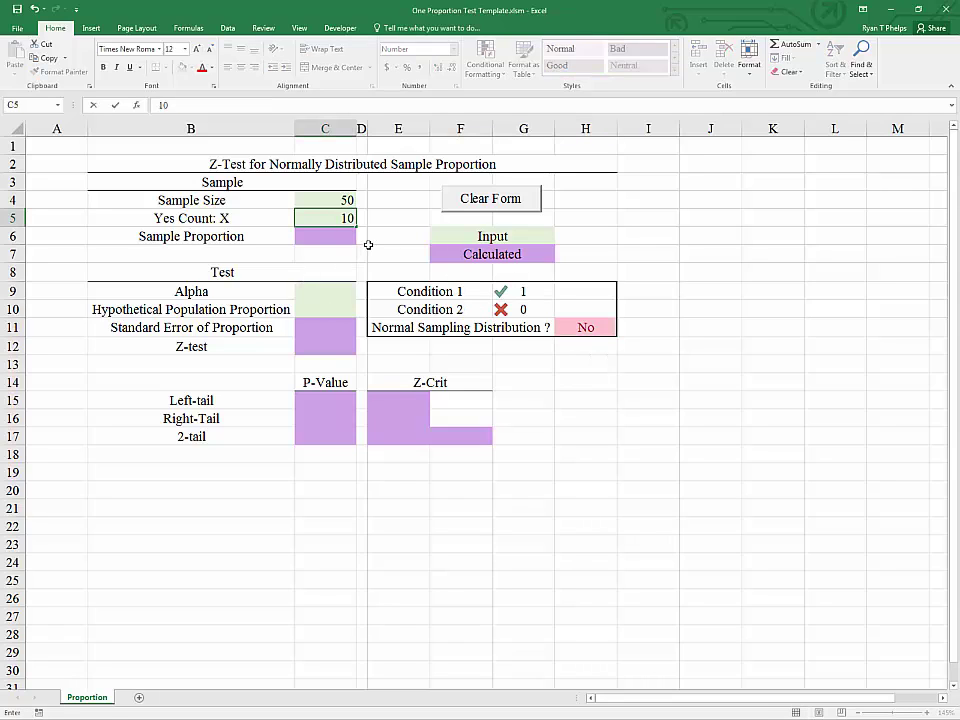
{"action": "key", "text": "Return"}
{"action": "key", "text": "Up"}
{"action": "key", "text": "Up"}
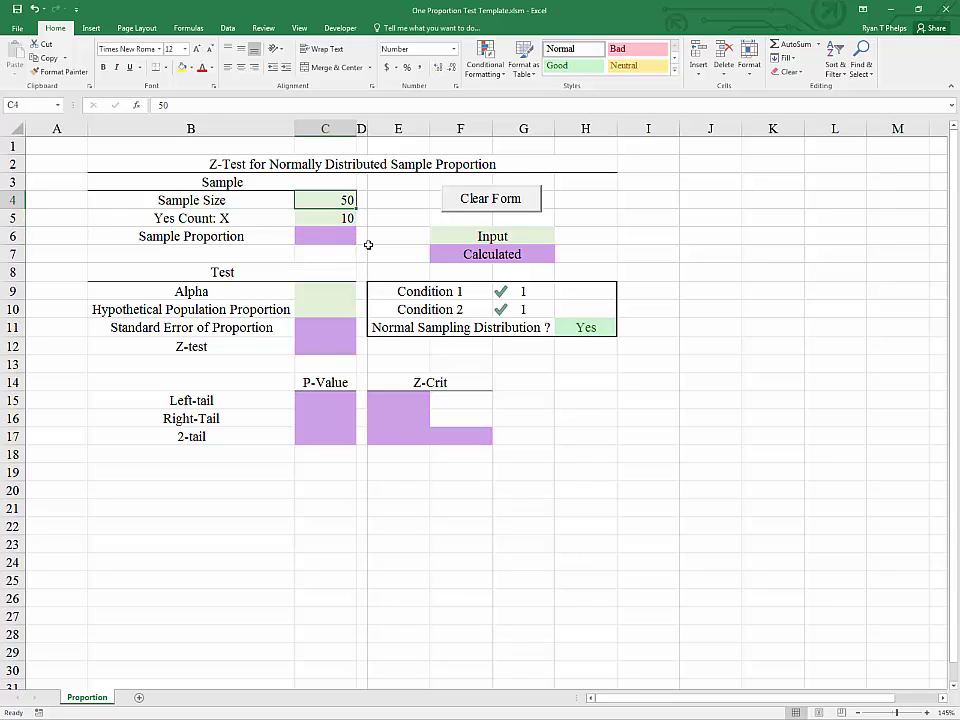
{"action": "left_click", "coordinate": [588, 328]}
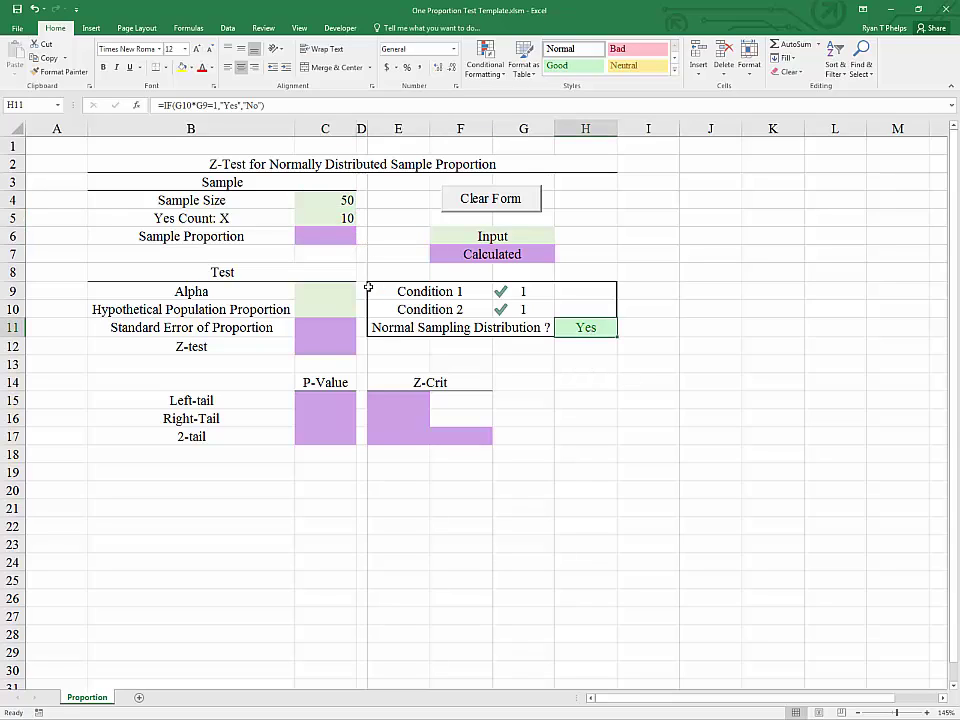
{"action": "key", "text": "Down"}
{"action": "key", "text": "Down"}
{"action": "key", "text": "Down"}
{"action": "key", "text": "Down"}
{"action": "key", "text": "Down"}
{"action": "key", "text": "Down"}
{"action": "key", "text": "Left"}
{"action": "key", "text": "Up"}
{"action": "key", "text": "Up"}
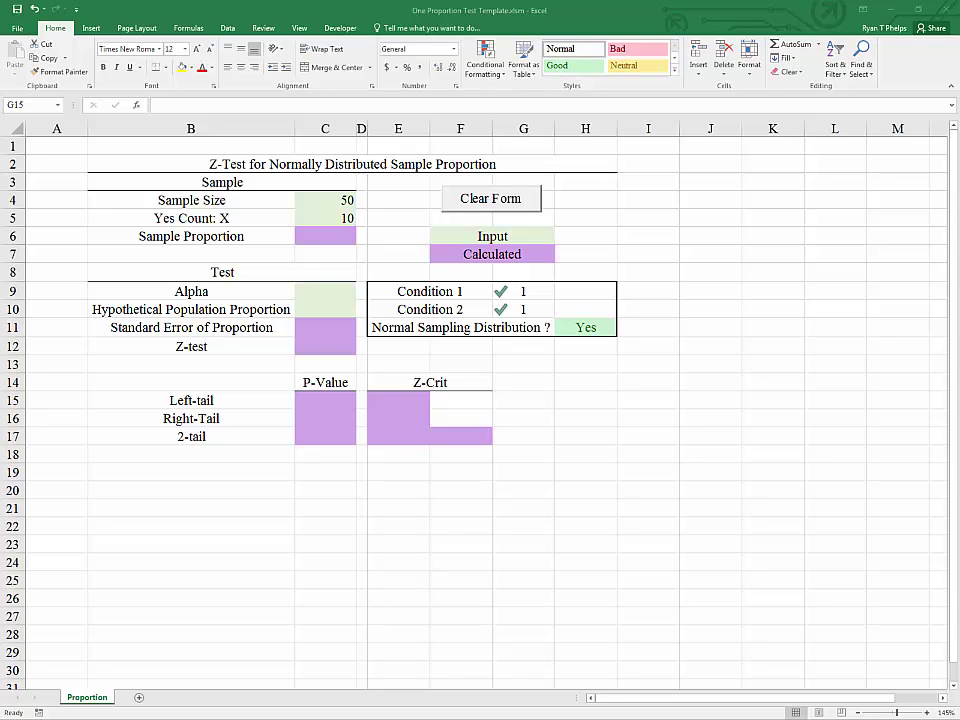
- Switch to the Campus Fear Sample workbook and bring it to full size
{"action": "key", "text": "alt+Tab"}
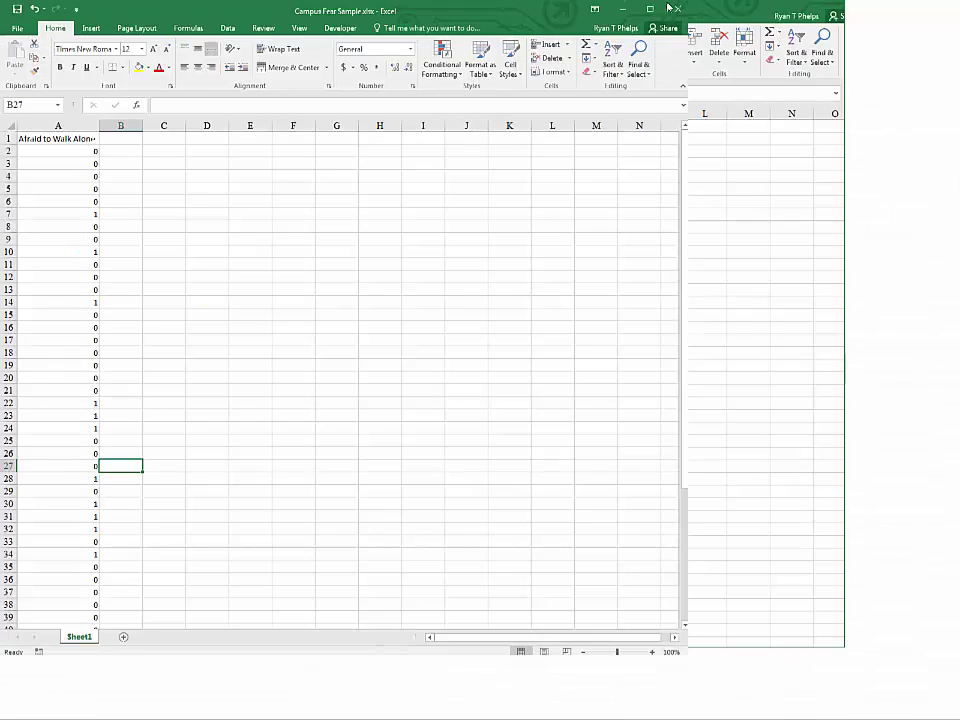
{"action": "left_click", "coordinate": [302, 328]}
{"action": "scroll", "coordinate": [304, 328], "scroll_direction": "up", "scroll_amount": 3}
{"action": "scroll", "coordinate": [304, 328], "scroll_direction": "up", "scroll_amount": 6}
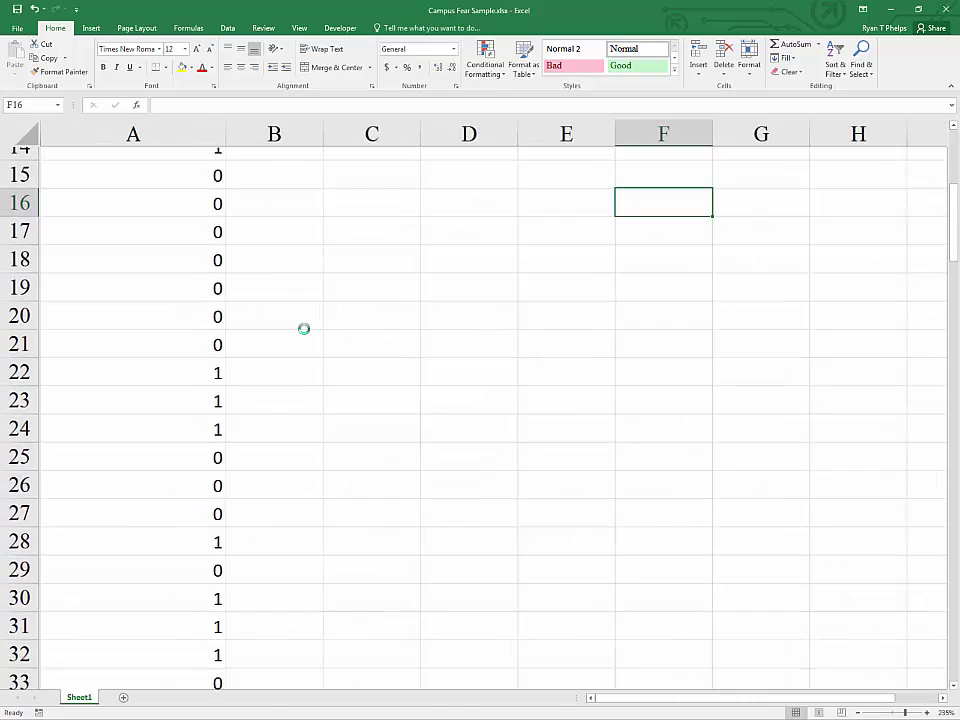
{"action": "scroll", "coordinate": [304, 328], "scroll_direction": "up", "scroll_amount": 5}
- Review the column A data, snap the workbook left, and bring the template forward
{"action": "left_click", "coordinate": [184, 206]}
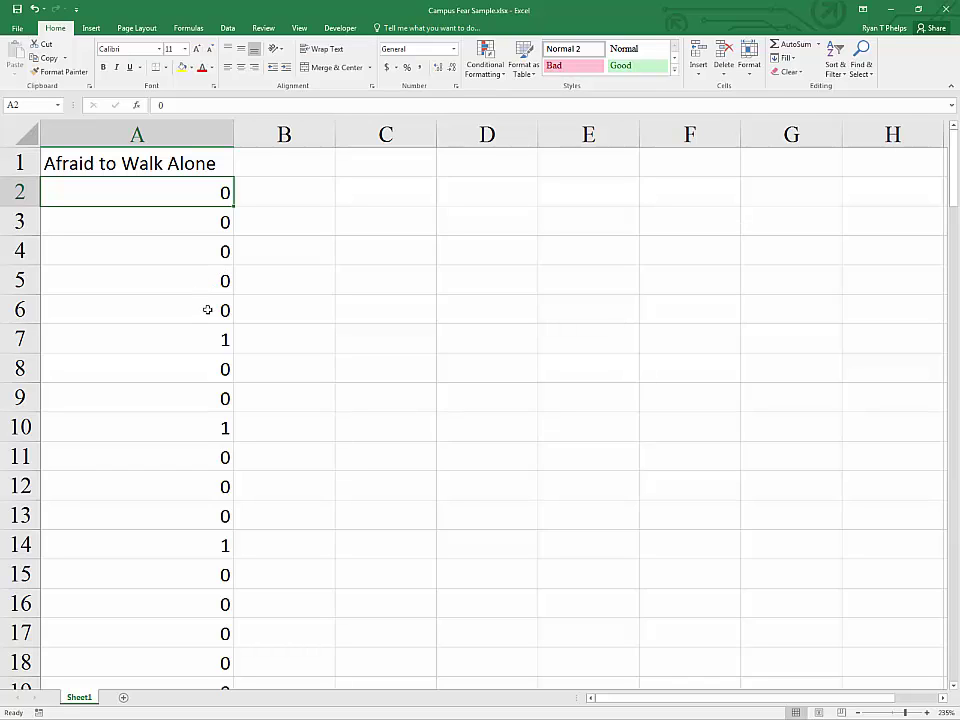
{"action": "scroll", "coordinate": [207, 309], "scroll_direction": "down", "scroll_amount": 7}
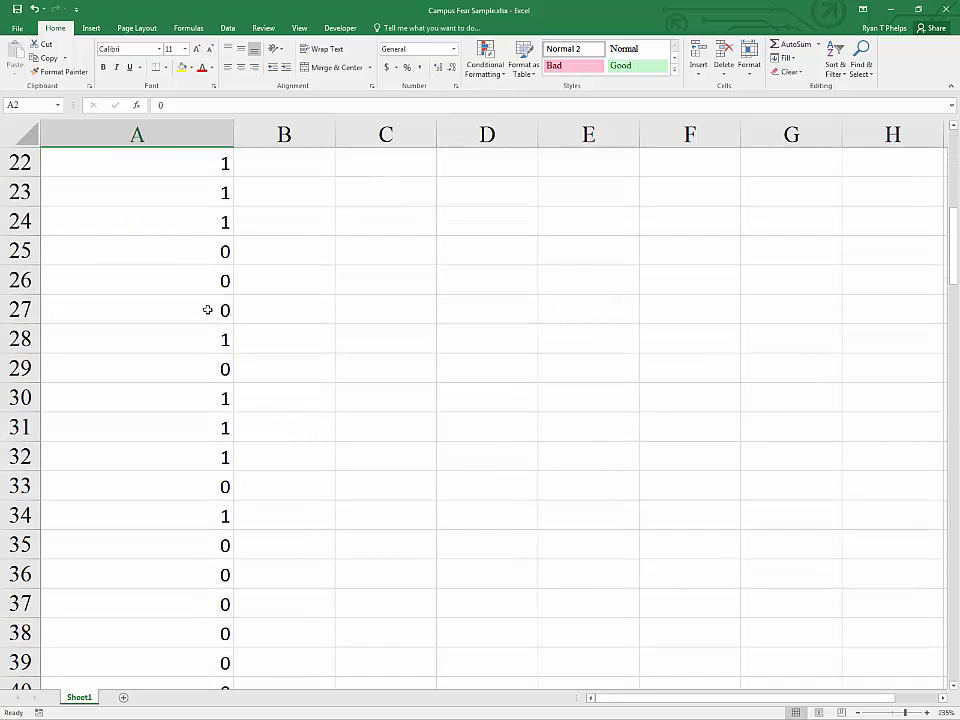
{"action": "scroll", "coordinate": [207, 309], "scroll_direction": "down", "scroll_amount": 13}
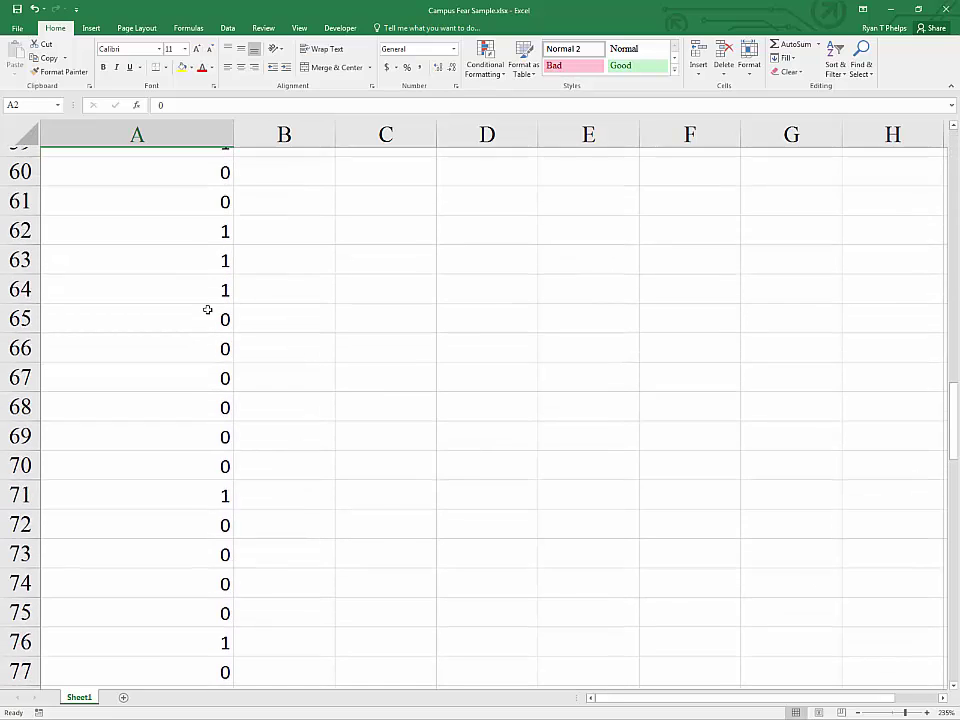
{"action": "scroll", "coordinate": [207, 309], "scroll_direction": "down", "scroll_amount": 5}
{"action": "scroll", "coordinate": [207, 309], "scroll_direction": "up", "scroll_amount": 20}
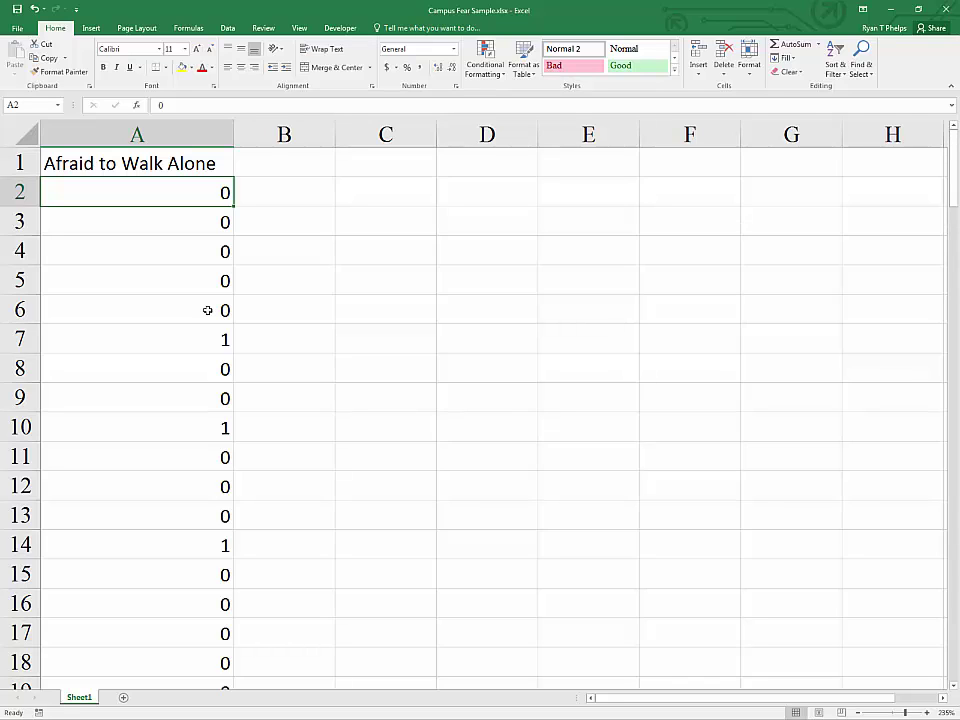
{"action": "key", "text": "super+Left"}
{"action": "left_click", "coordinate": [611, 15]}
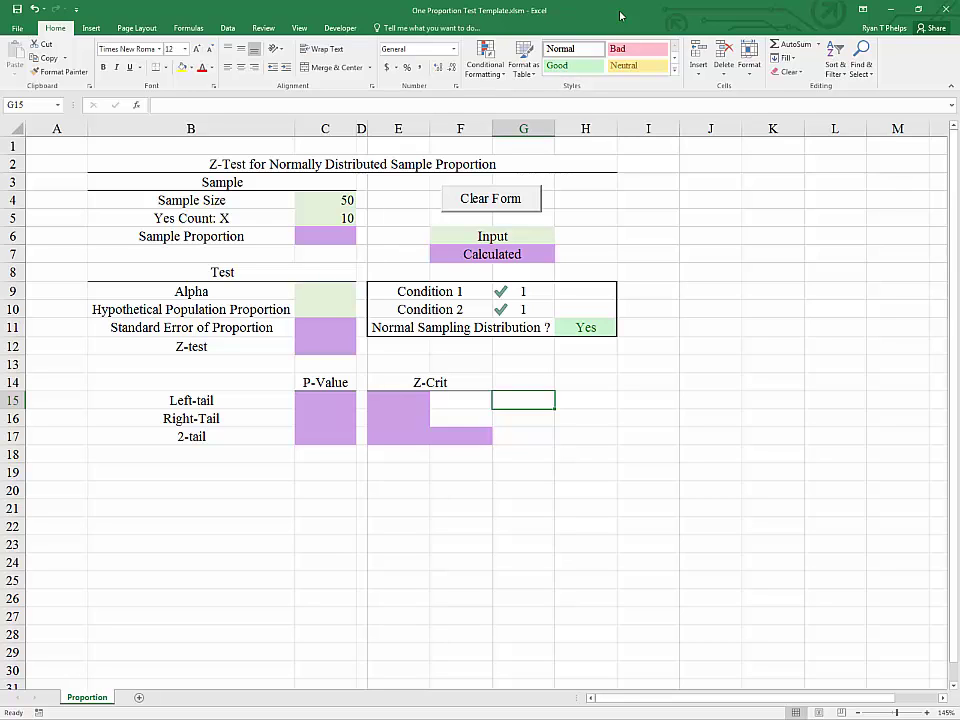
- Snap the template to the right half, then maximize the Campus Fear Sample workbook
{"action": "key", "text": "super+Right"}
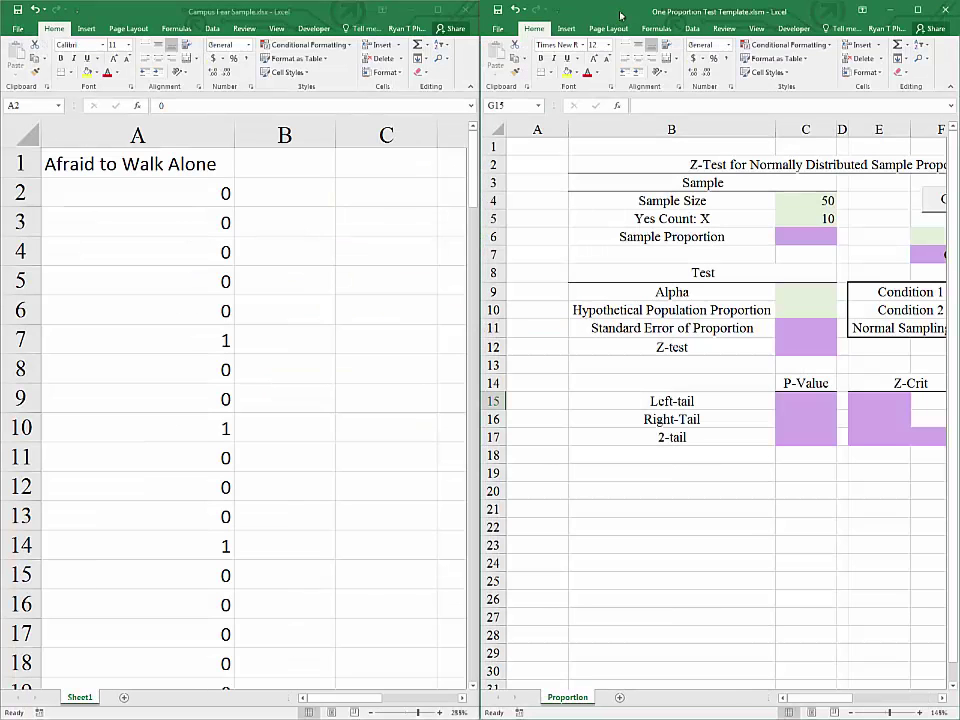
{"action": "left_click_drag", "start_coordinate": [805, 698], "coordinate": [818, 706]}
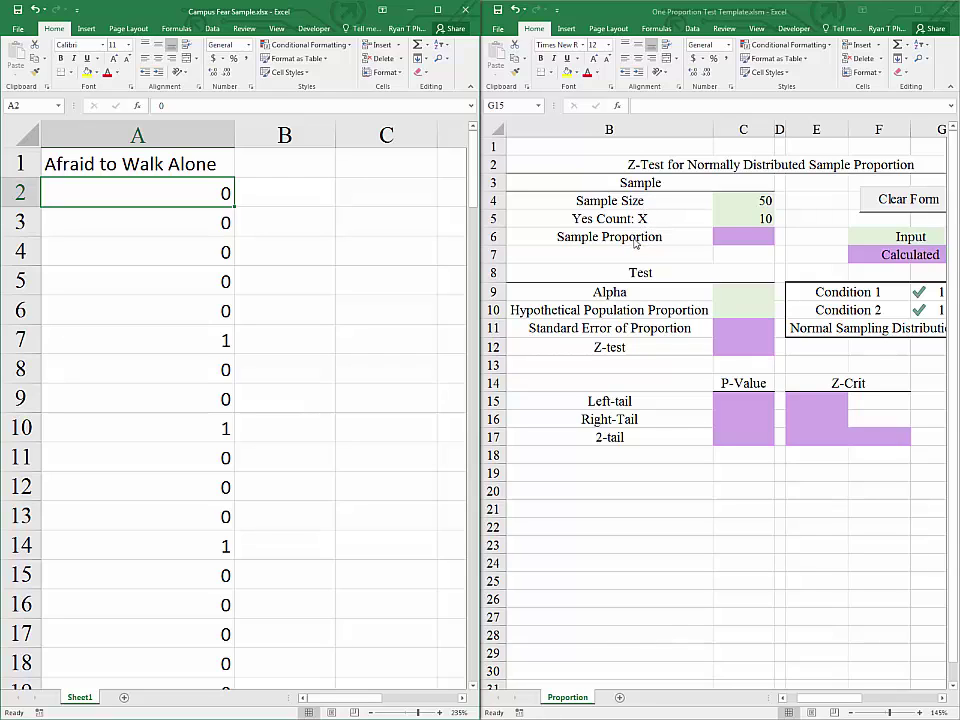
{"action": "left_click", "coordinate": [376, 261]}
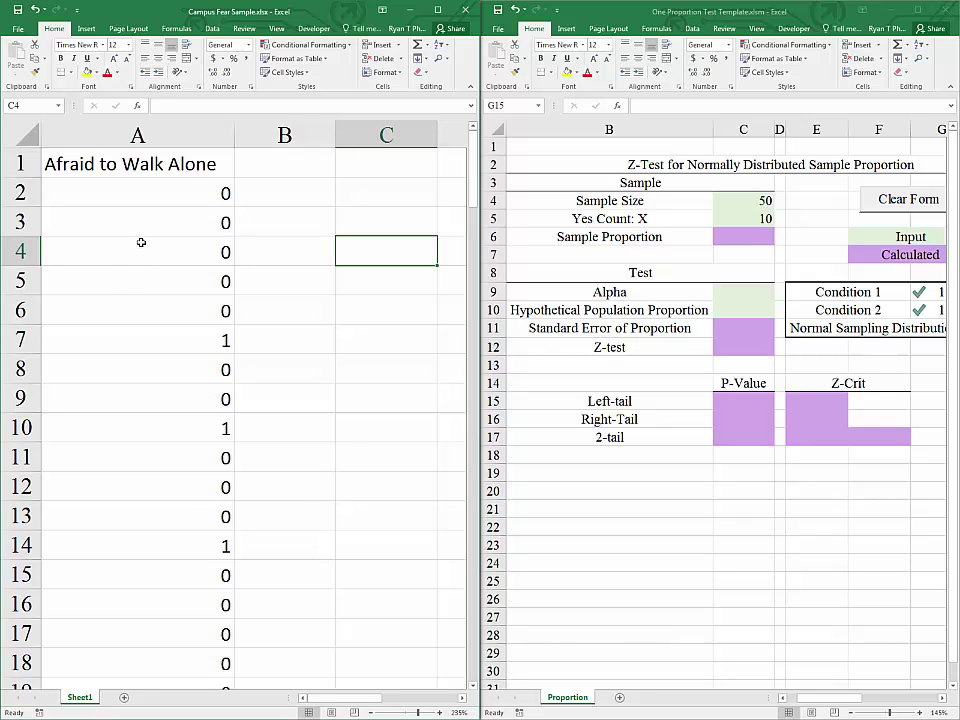
{"action": "left_click", "coordinate": [139, 242]}
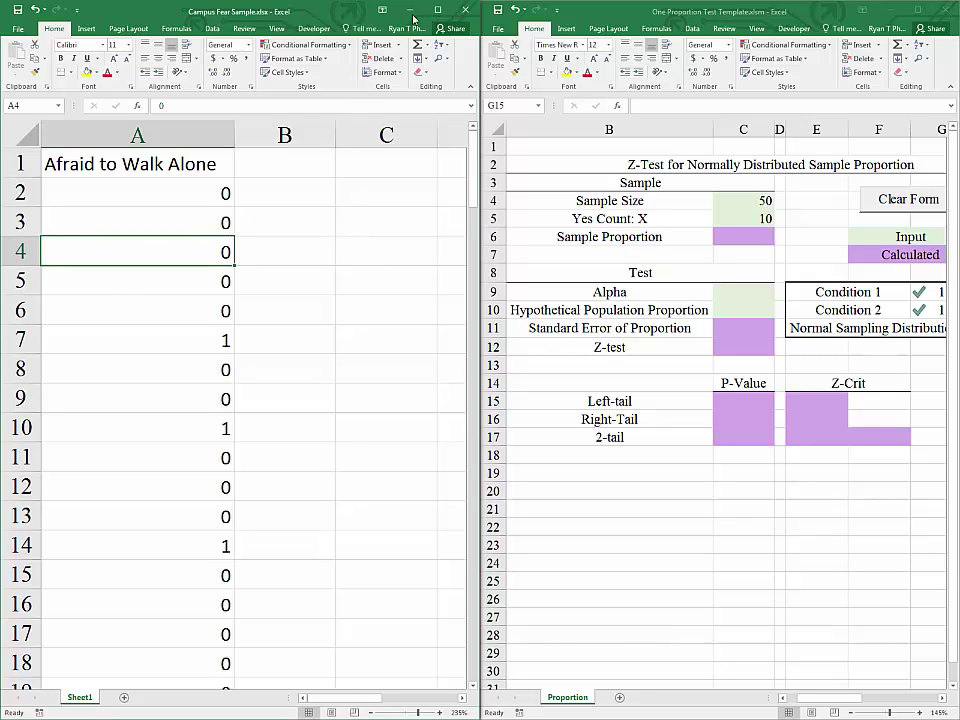
{"action": "double_click", "coordinate": [325, 8]}
{"action": "left_click", "coordinate": [429, 244]}
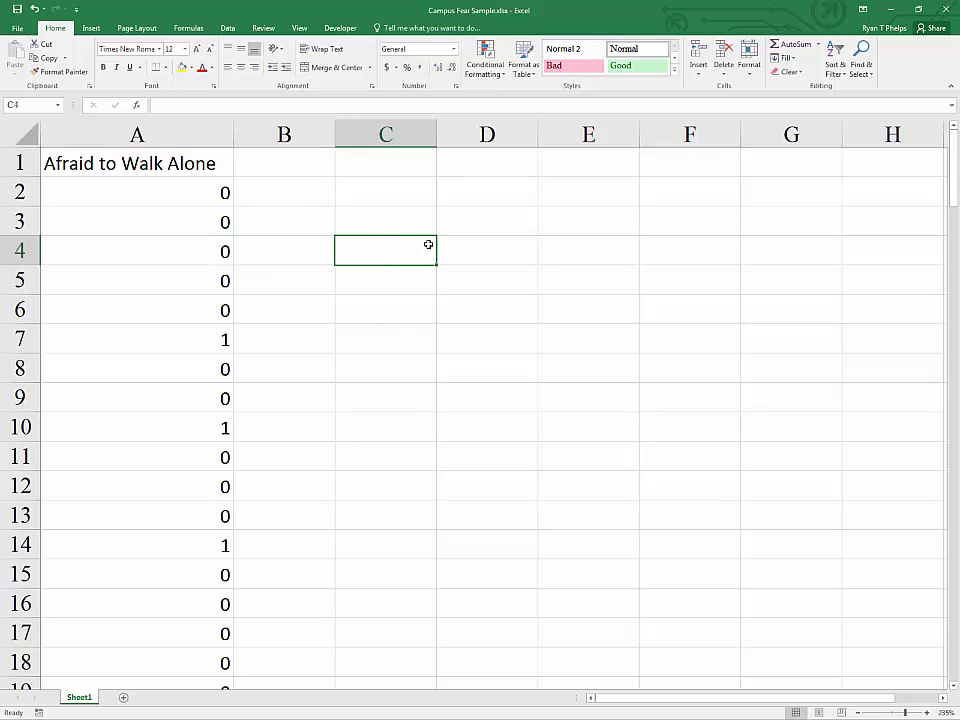
- Choose Descriptive Statistics from the Data Analysis tools
{"action": "left_click", "coordinate": [228, 28]}
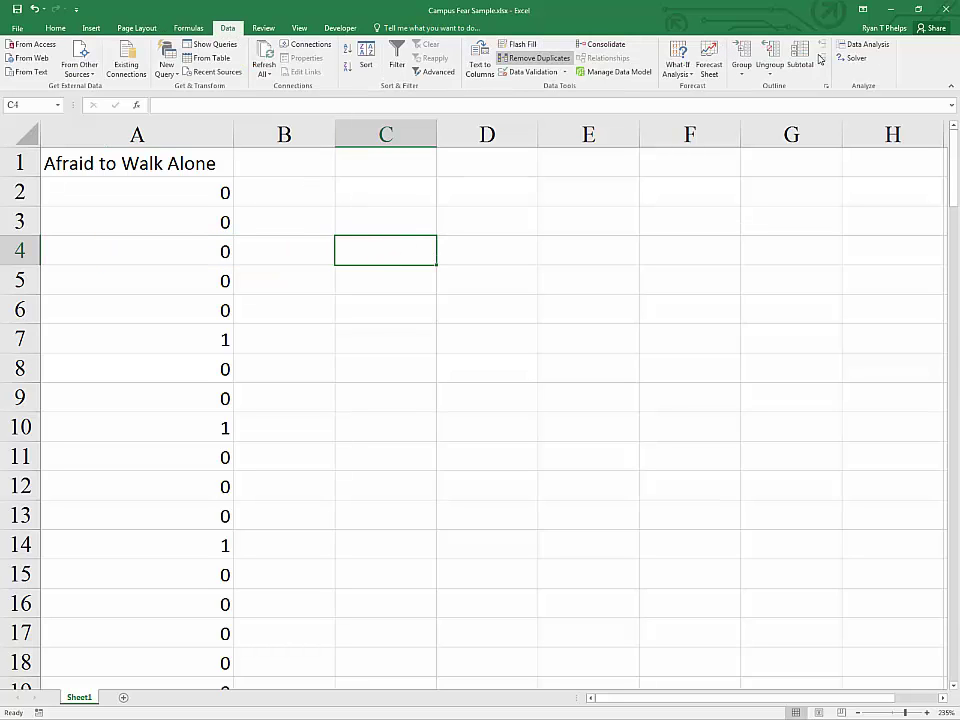
{"action": "left_click", "coordinate": [853, 45]}
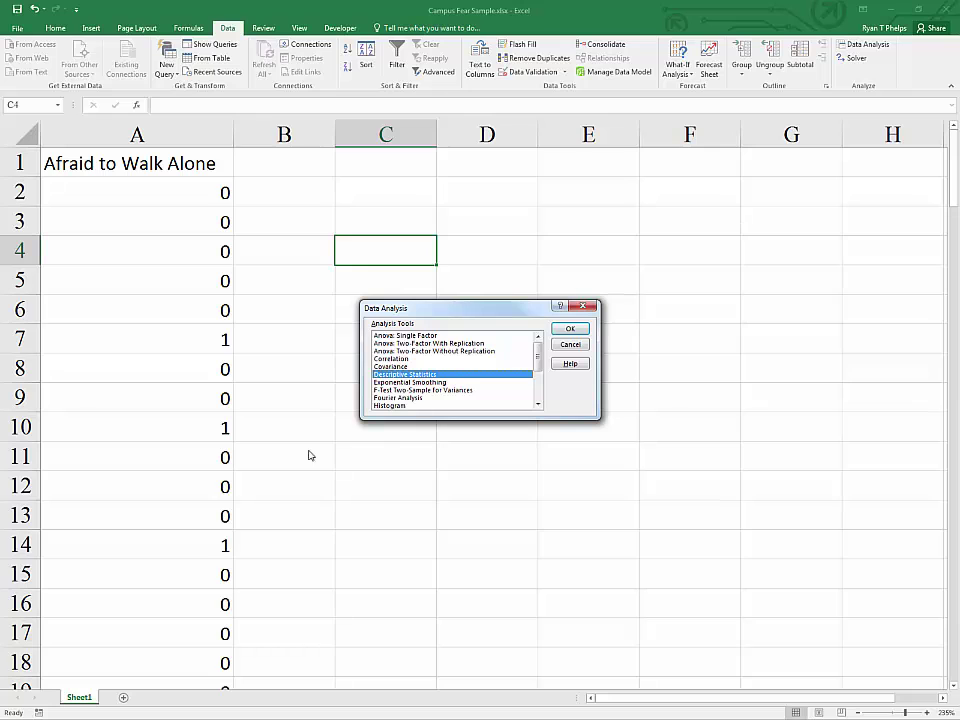
{"action": "left_click", "coordinate": [562, 334]}
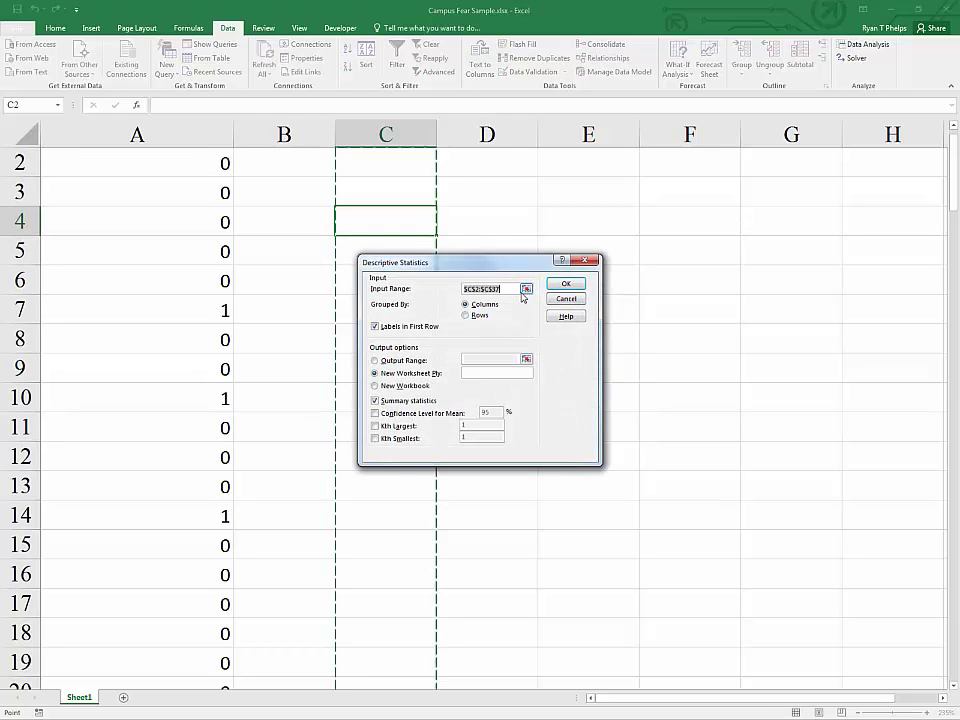
- Run Descriptive Statistics on $A$1:$A$128 with first-row labels, outputting to a new sheet
{"action": "left_click", "coordinate": [523, 288]}
{"action": "scroll", "coordinate": [124, 200], "scroll_direction": "up", "scroll_amount": 1}
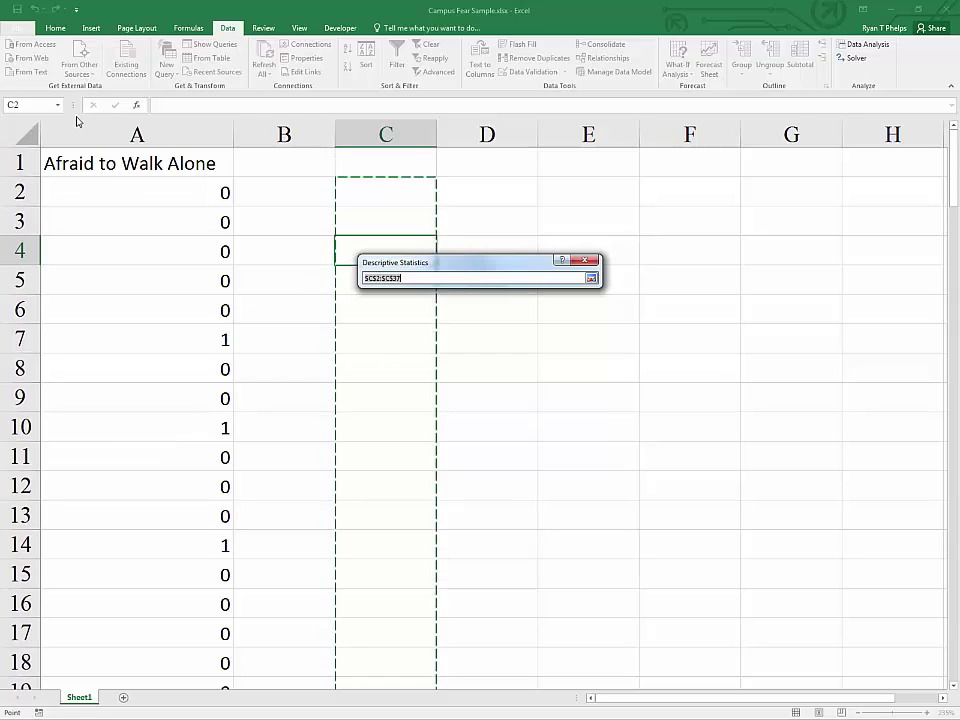
{"action": "left_click", "coordinate": [216, 172]}
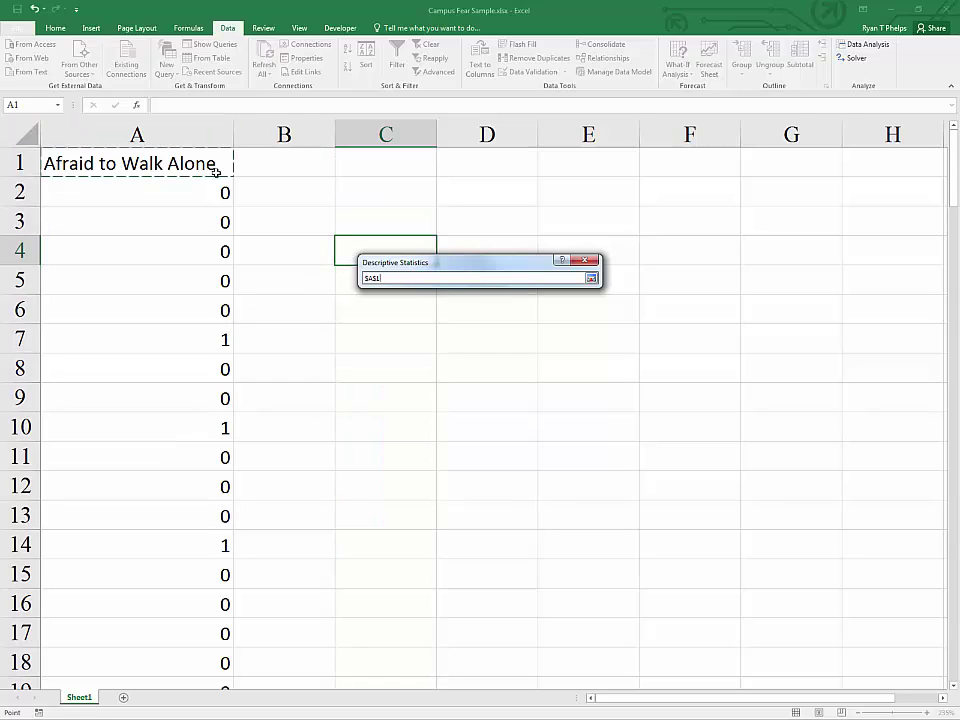
{"action": "key", "text": "ctrl+shift+Down"}
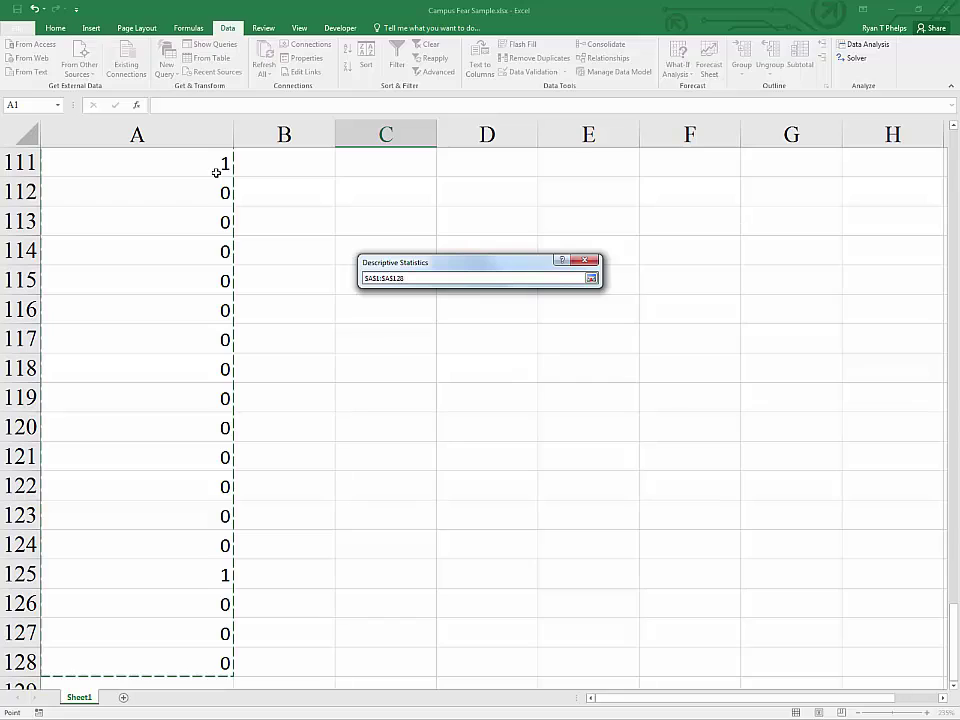
{"action": "scroll", "coordinate": [216, 172], "scroll_direction": "up", "scroll_amount": 16}
{"action": "key", "text": "ctrl+shift+Up"}
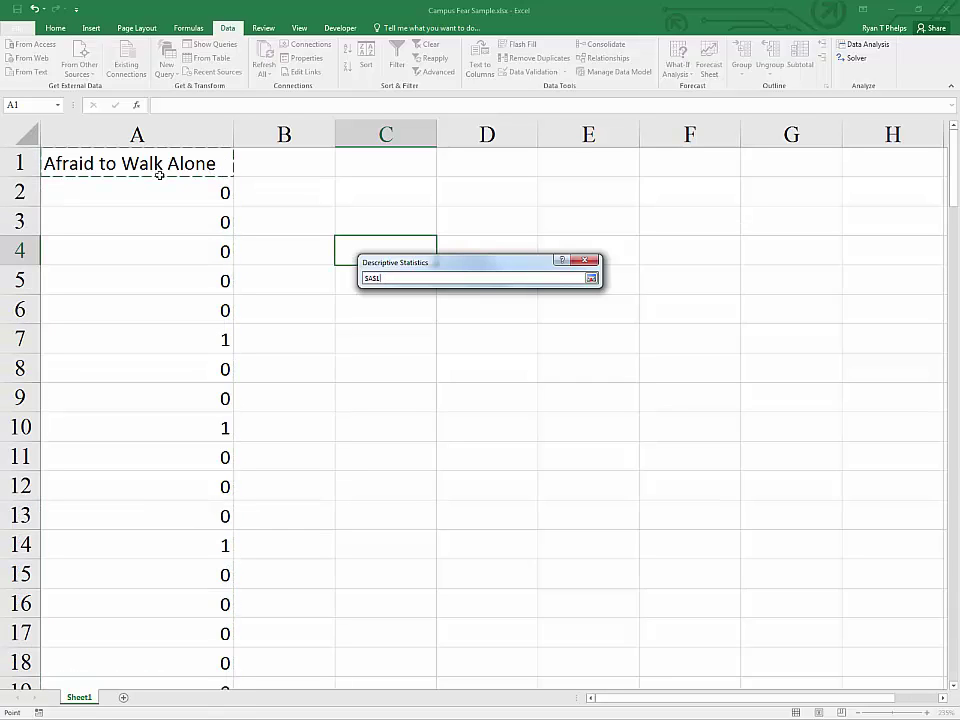
{"action": "key", "text": "ctrl+shift+Down"}
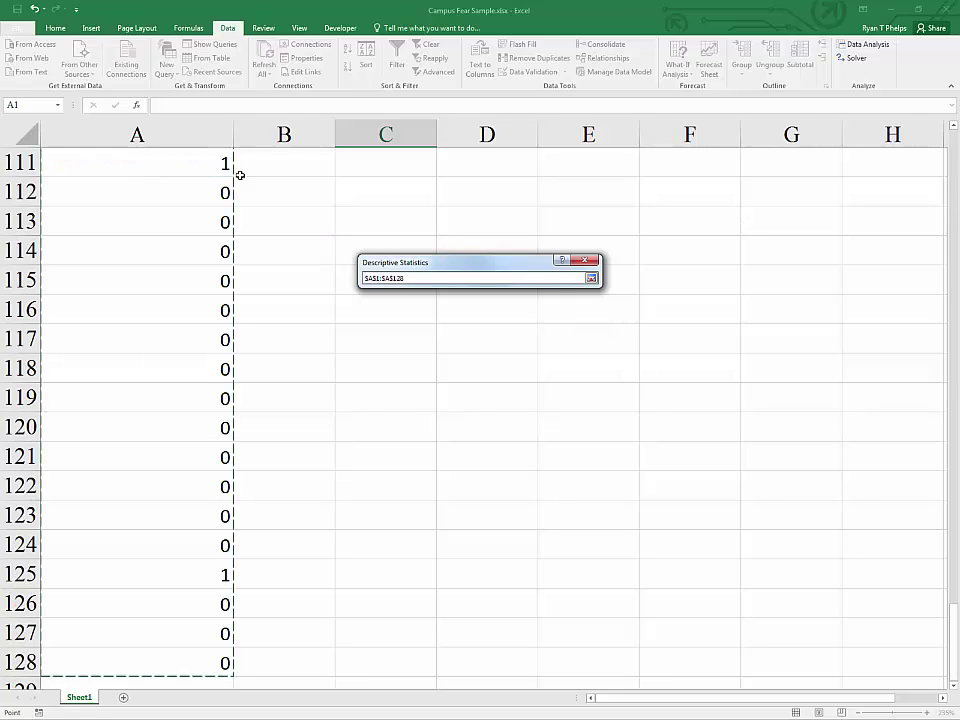
{"action": "left_click", "coordinate": [591, 277]}
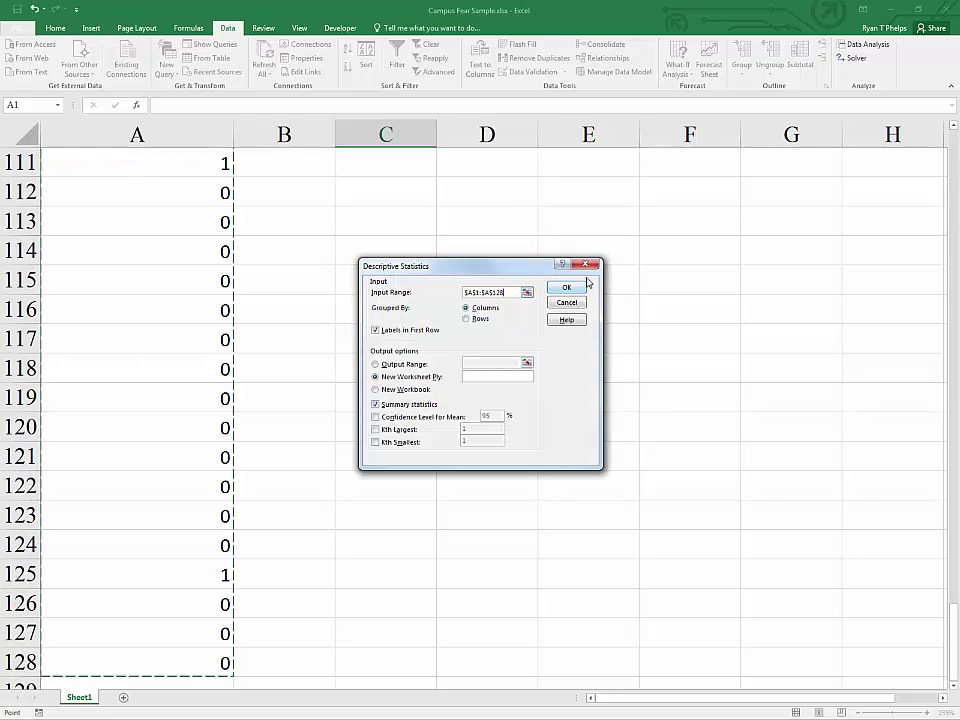
{"action": "left_click", "coordinate": [376, 331]}
{"action": "left_click", "coordinate": [376, 331]}
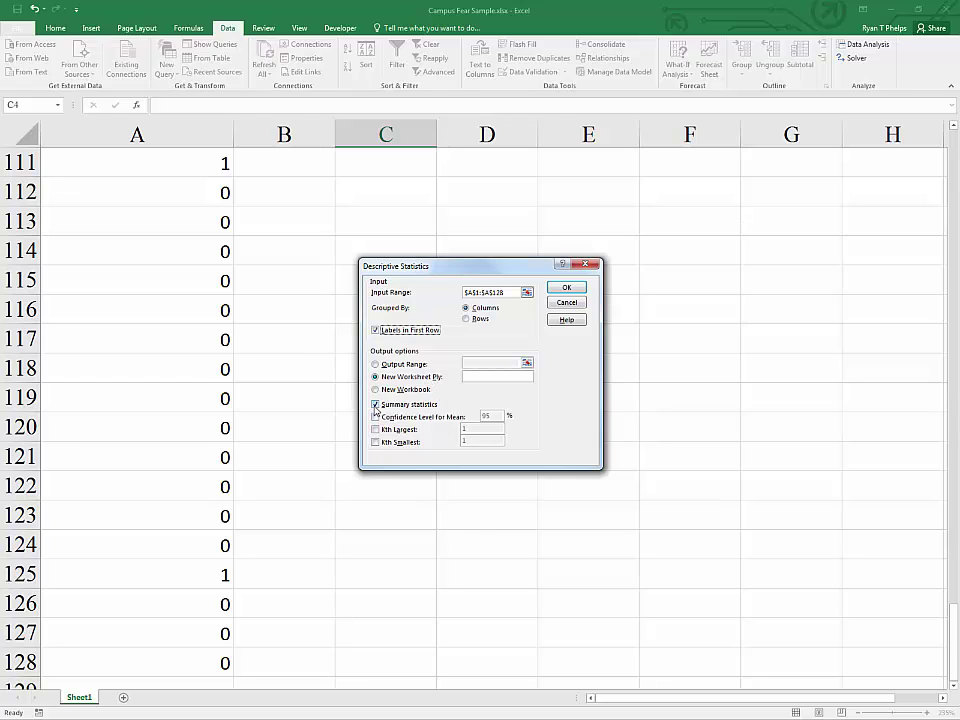
{"action": "left_click", "coordinate": [566, 287]}
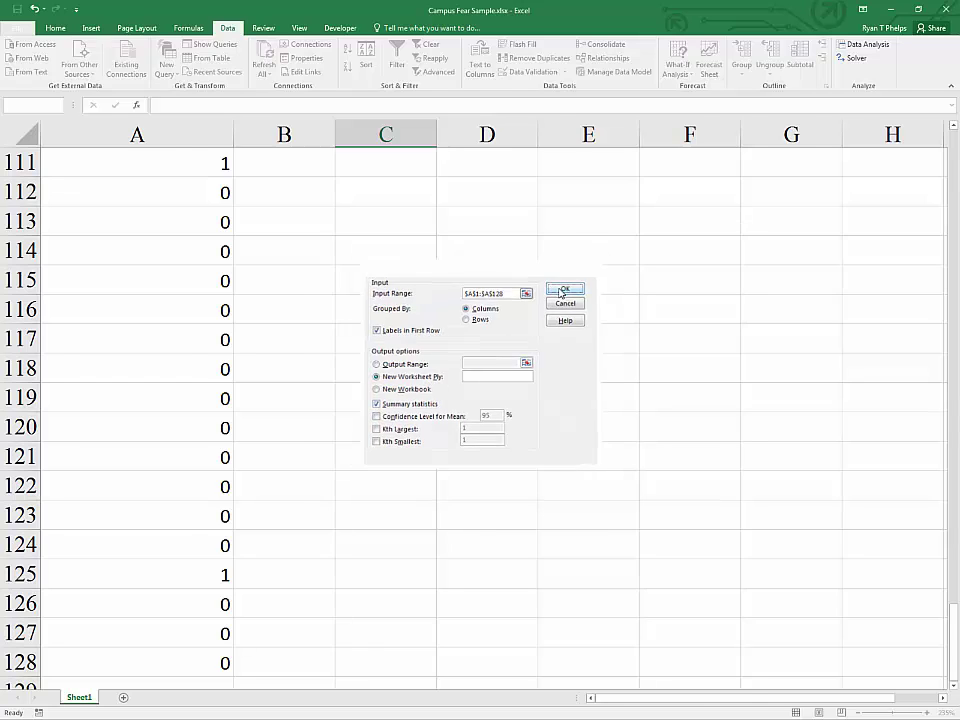
{"action": "left_click", "coordinate": [427, 290]}
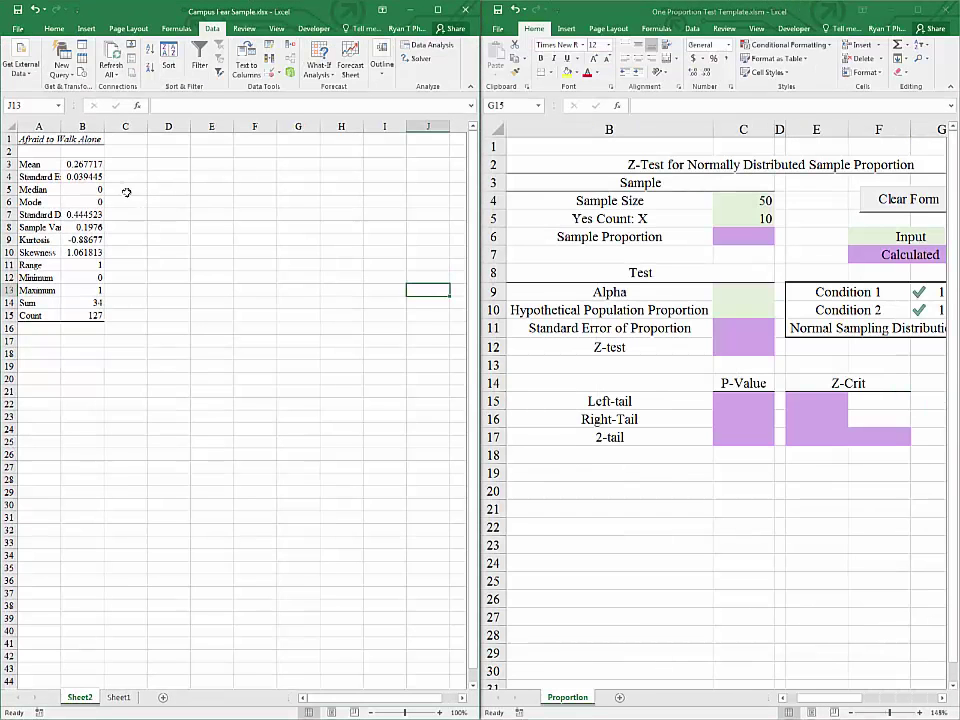
- Check the Mean, Standard Error, Sum 34 and Count 127 in the summary statistics
{"action": "left_click", "coordinate": [84, 164]}
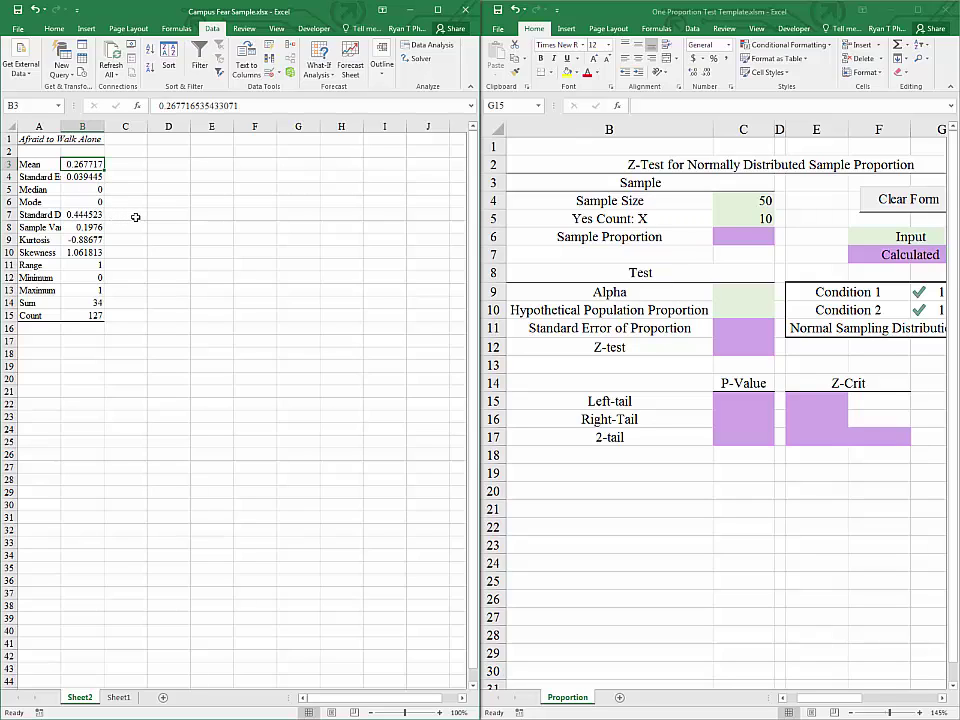
{"action": "key", "text": "Down"}
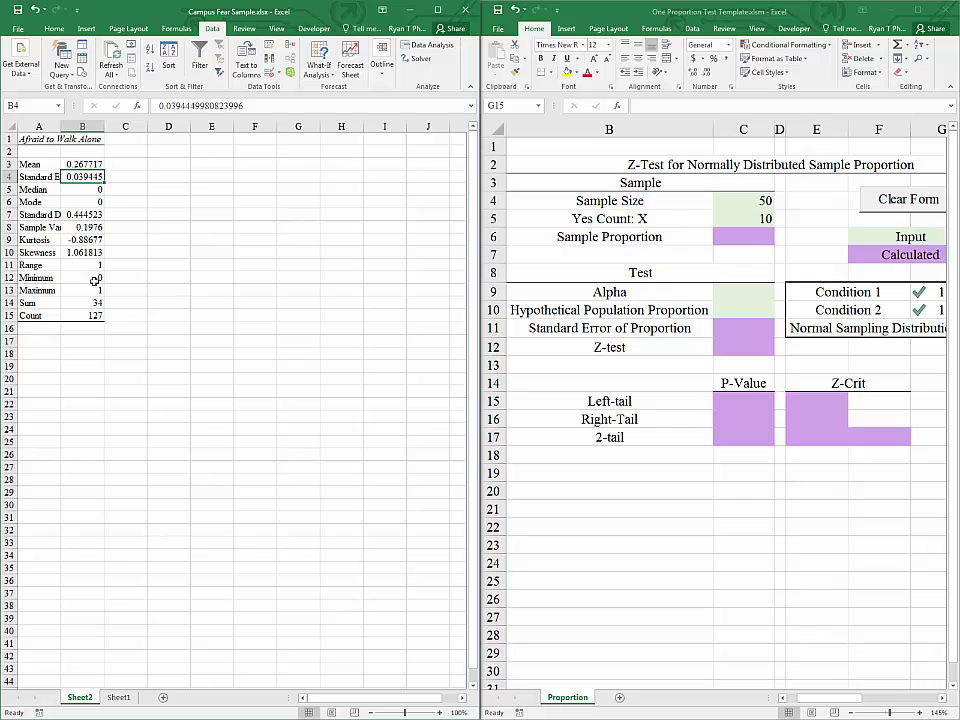
{"action": "left_click", "coordinate": [80, 315]}
{"action": "left_click", "coordinate": [79, 303]}
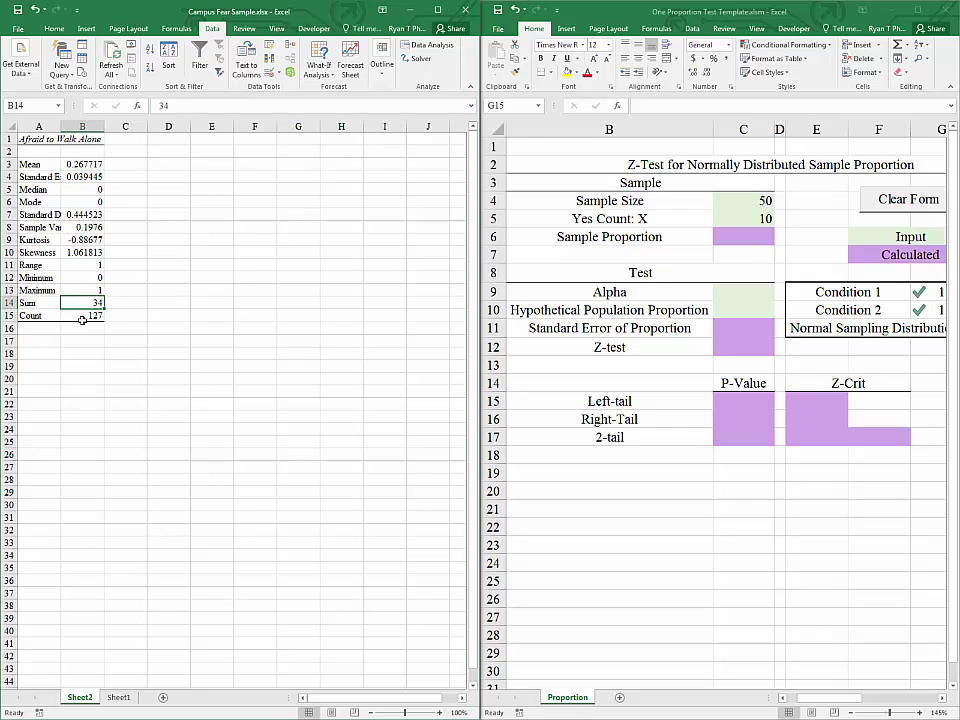
{"action": "left_click", "coordinate": [80, 315]}
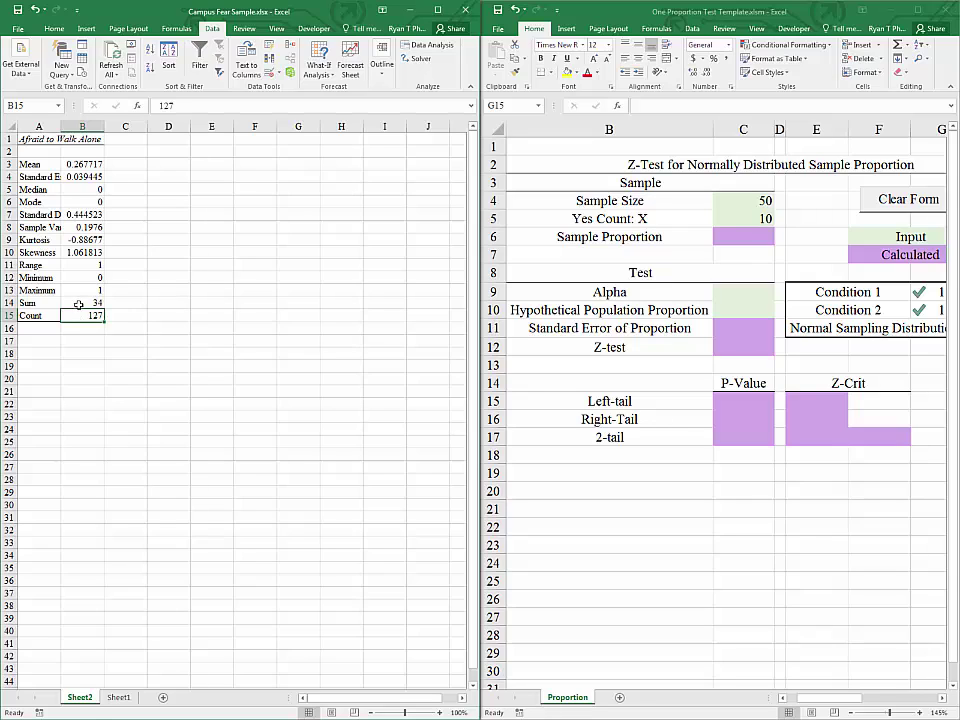
{"action": "left_click", "coordinate": [80, 304]}
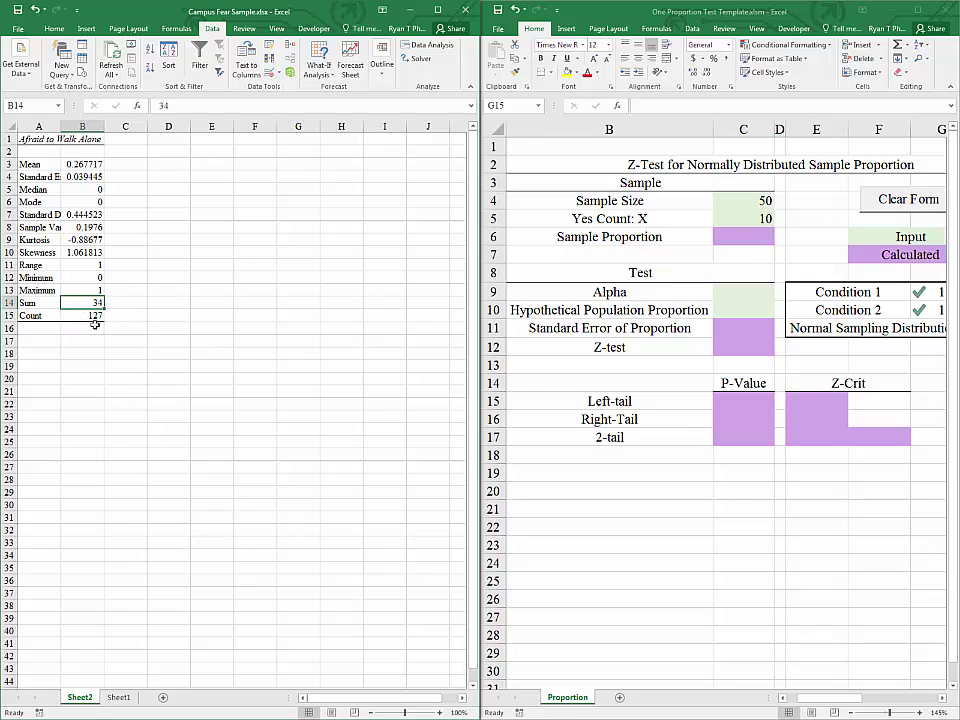
{"action": "left_click", "coordinate": [80, 315]}
{"action": "left_click", "coordinate": [705, 205]}
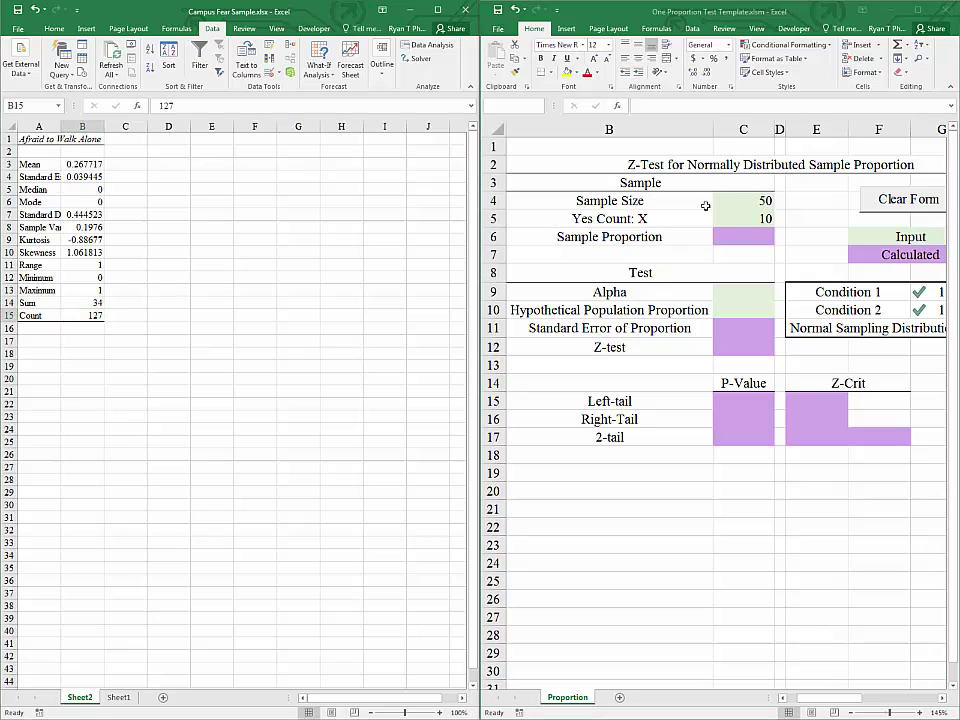
{"action": "left_click", "coordinate": [724, 203]}
- Enter sample size 127 and yes count 34 in the template
{"action": "type", "text": "127"}
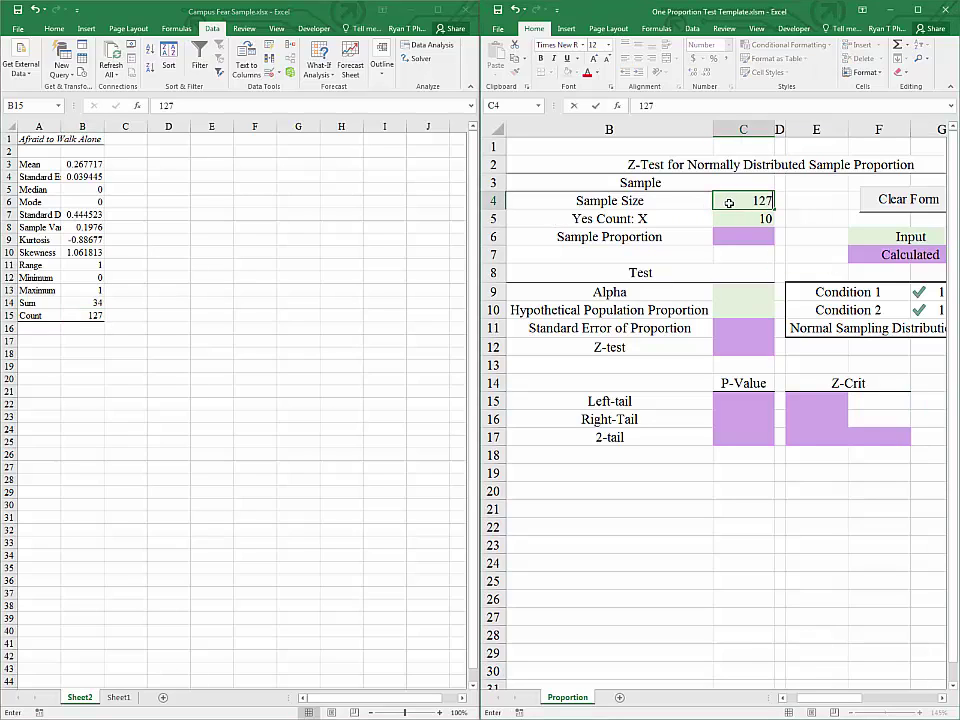
{"action": "key", "text": "Return"}
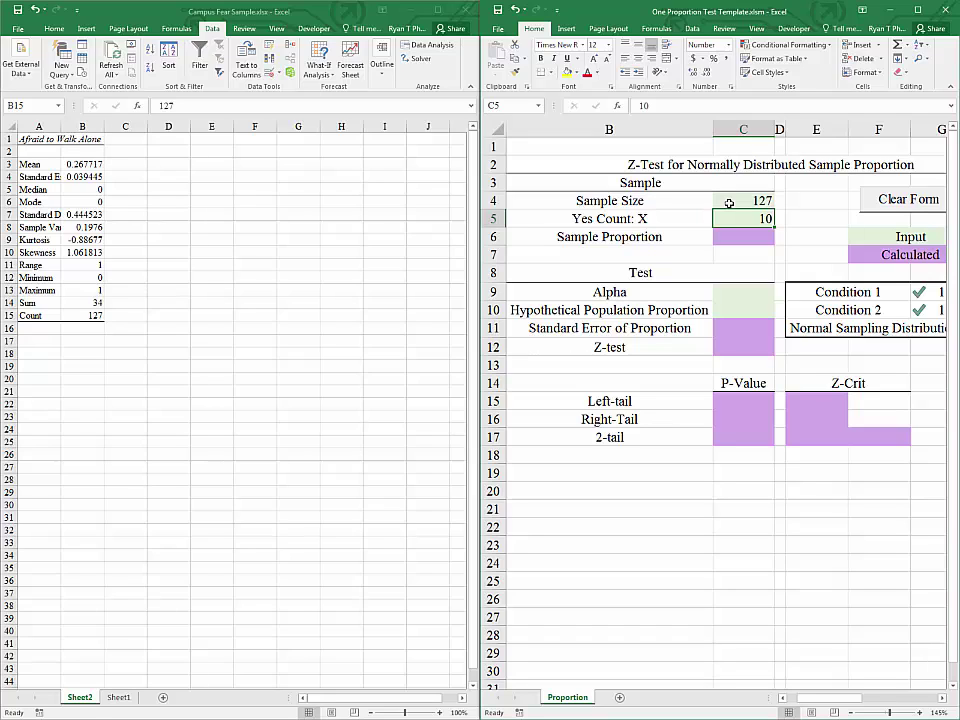
{"action": "type", "text": "34"}
{"action": "key", "text": "Return"}
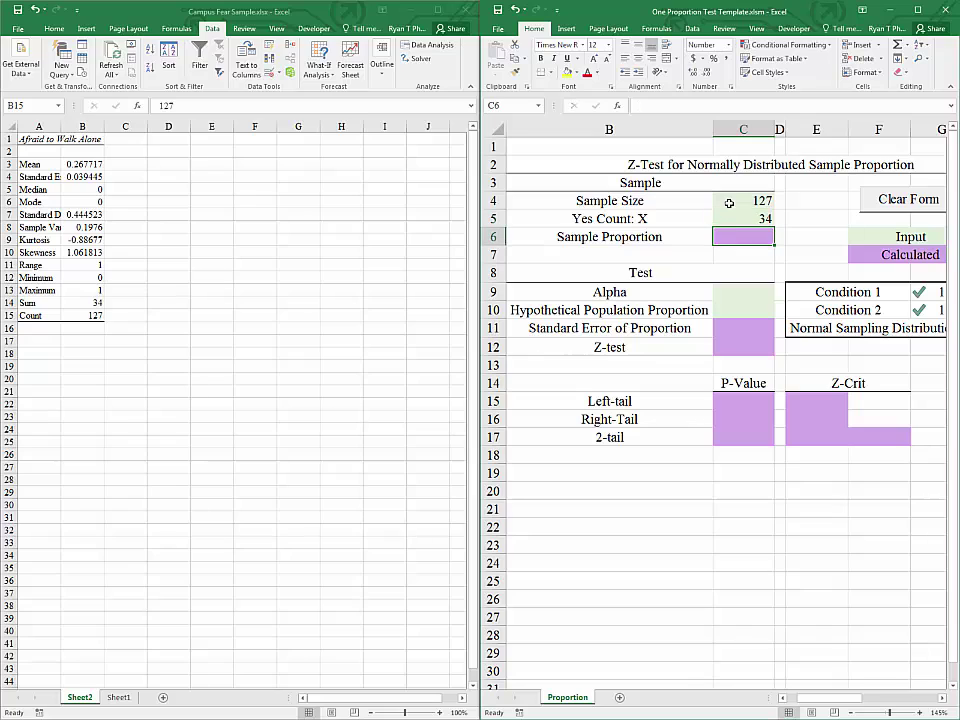
- Compute the sample proportion =C5/C4 (0.2677) and compare it with the summary Mean
{"action": "type", "text": "="}
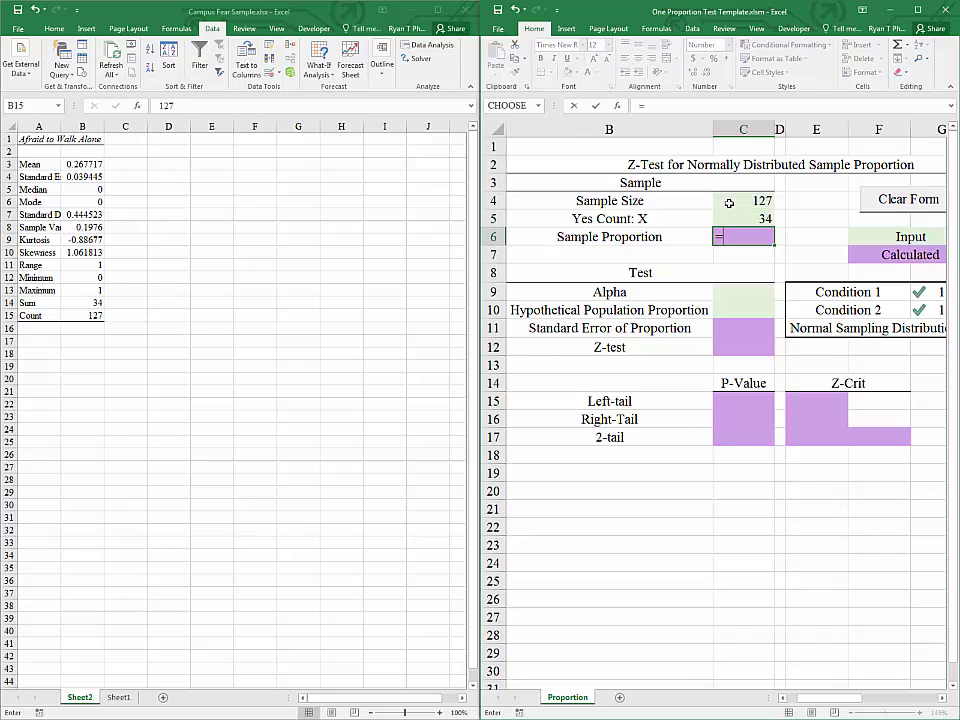
{"action": "key", "text": "Up"}
{"action": "type", "text": "/"}
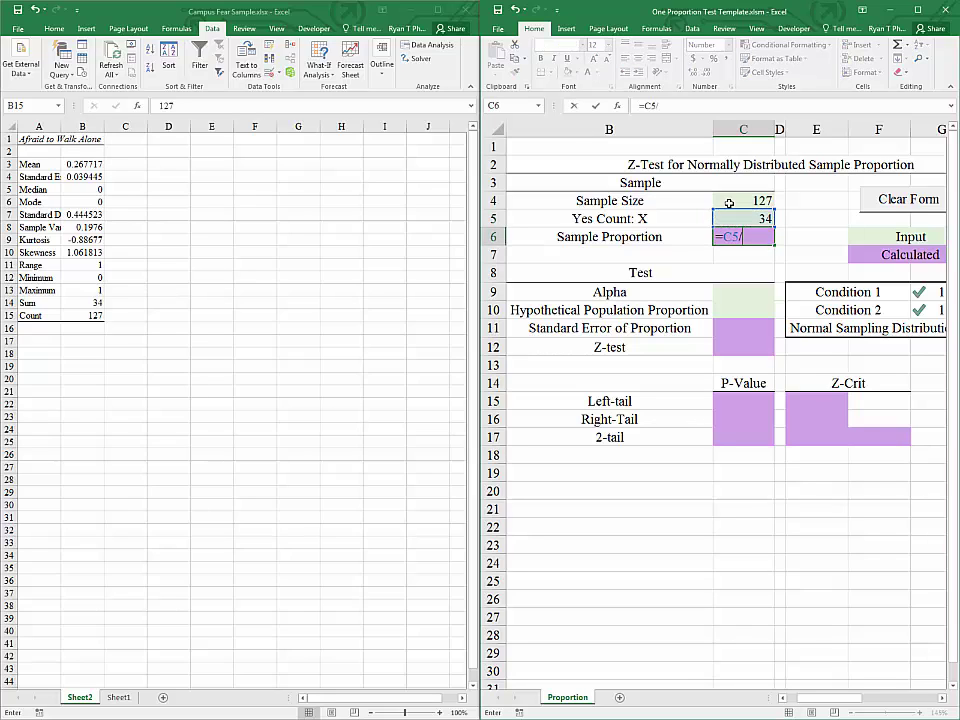
{"action": "left_click", "coordinate": [729, 203]}
{"action": "key", "text": "Return"}
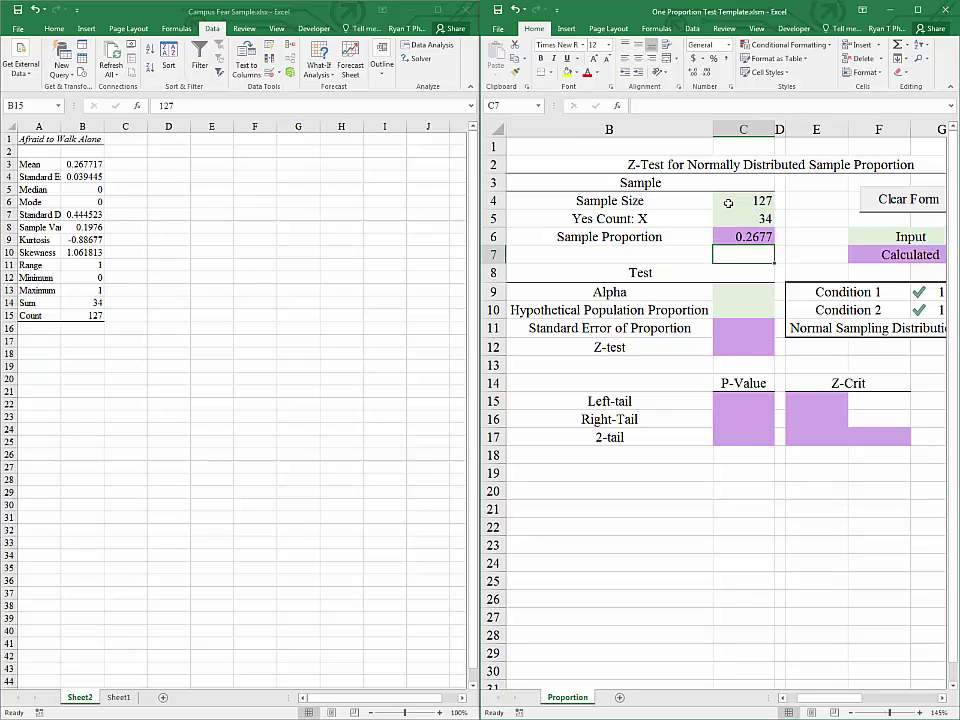
{"action": "key", "text": "Up"}
{"action": "left_click", "coordinate": [76, 162]}
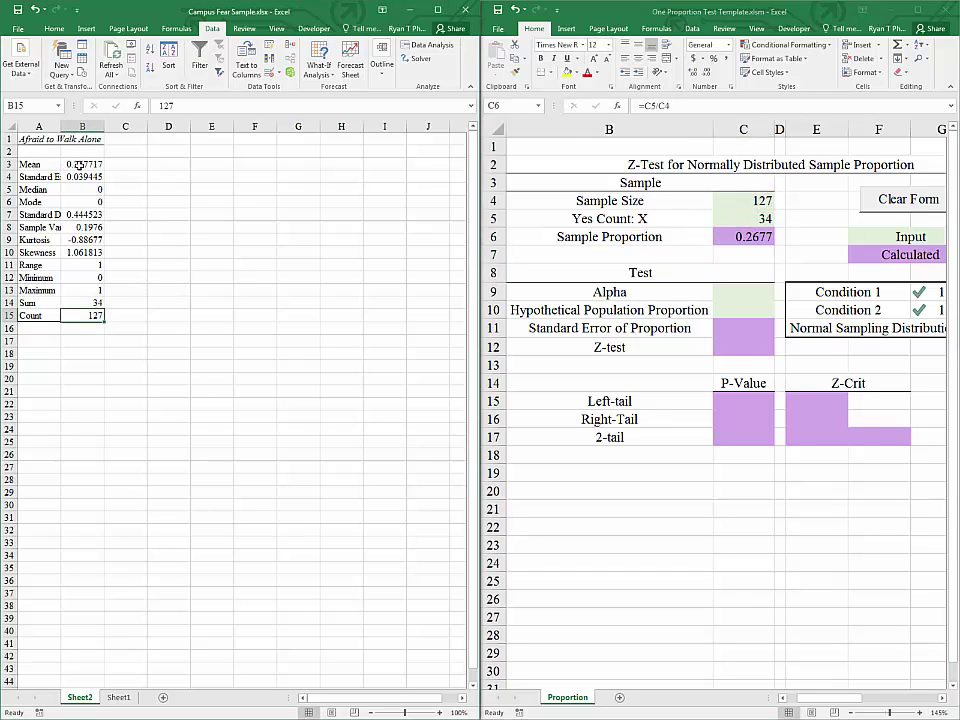
{"action": "left_click", "coordinate": [78, 166]}
{"action": "left_click", "coordinate": [723, 241]}
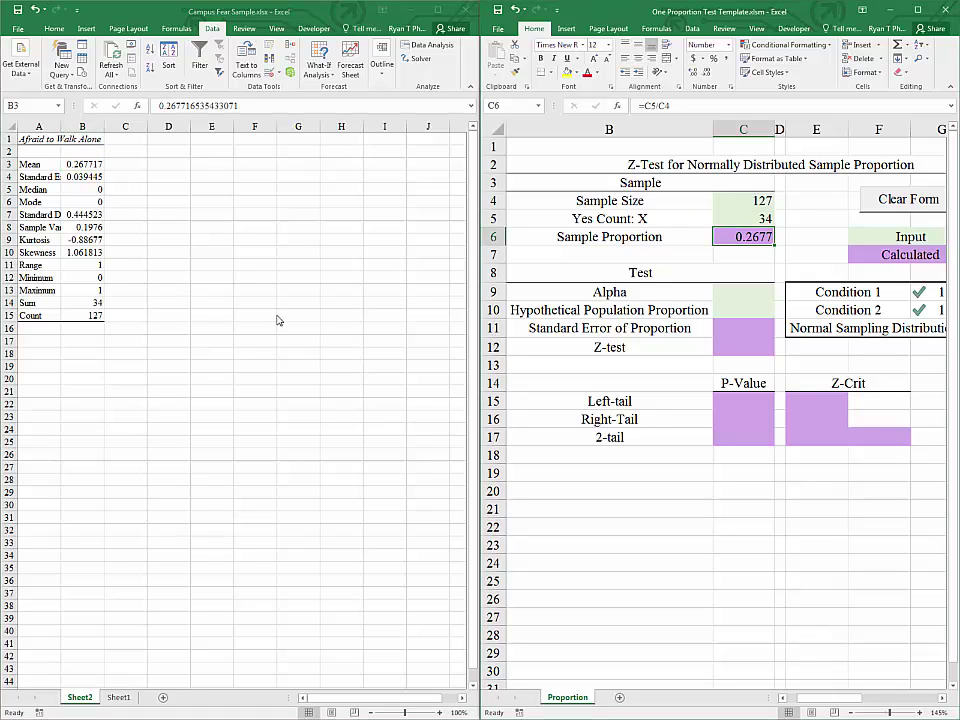
{"action": "left_click", "coordinate": [703, 289]}
{"action": "left_click", "coordinate": [732, 292]}
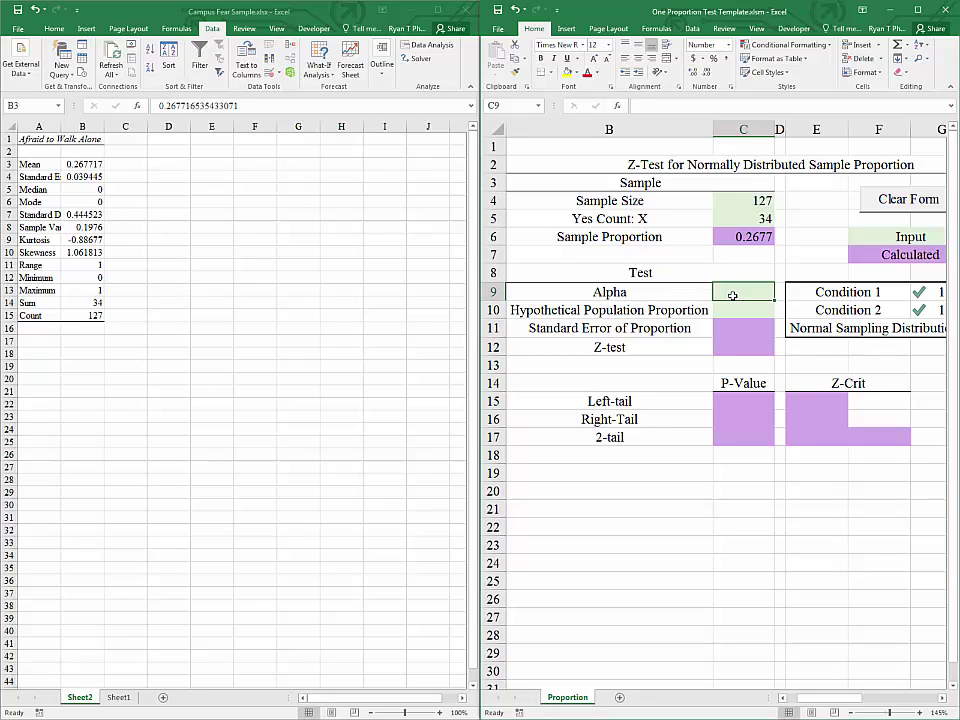
- Set Alpha in C9 to 0.05
{"action": "type", "text": ".05"}
{"action": "key", "text": "Return"}
{"action": "left_click", "coordinate": [733, 292]}
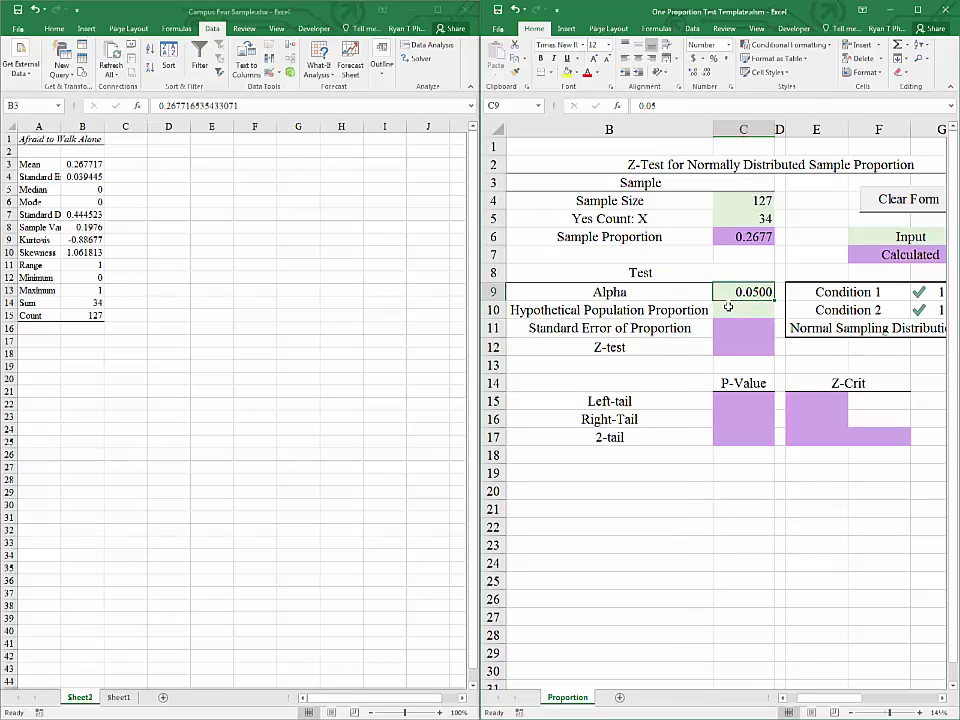
- Set the Hypothetical Population Proportion to 0.3 and maximize the template window
{"action": "left_click", "coordinate": [728, 309]}
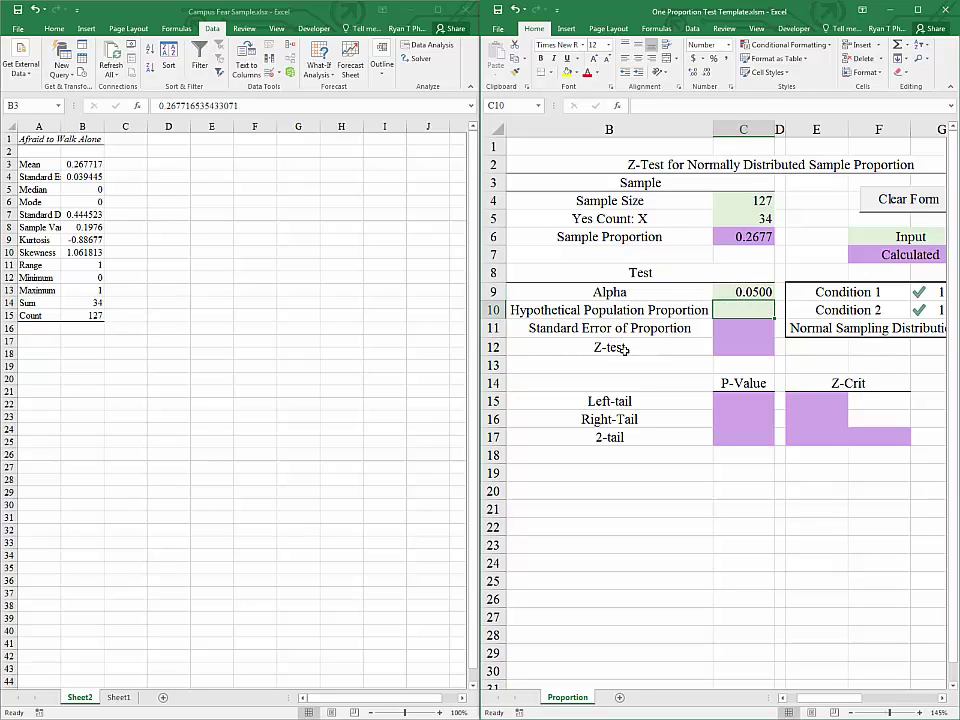
{"action": "left_click", "coordinate": [619, 311]}
{"action": "left_click", "coordinate": [720, 310]}
{"action": "type", "text": ".3"}
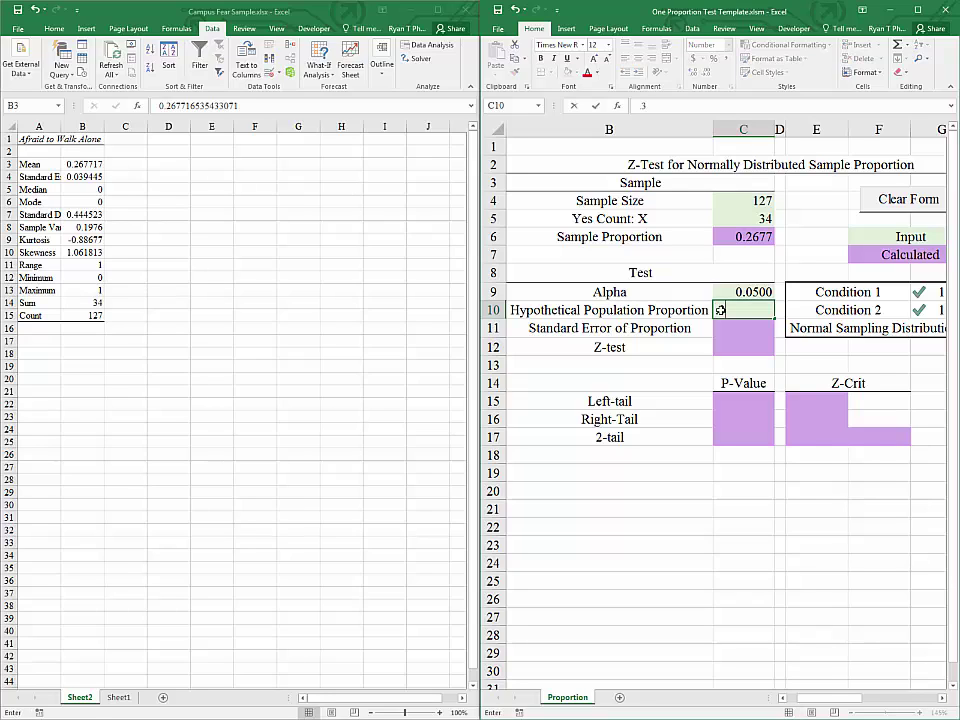
{"action": "key", "text": "Return"}
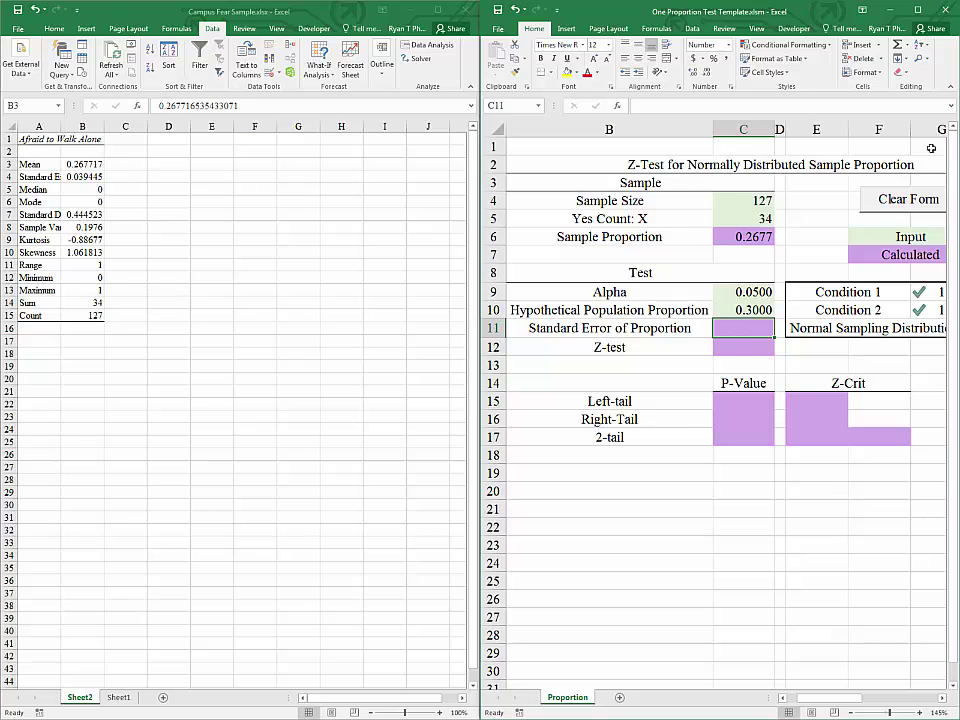
{"action": "left_click", "coordinate": [919, 12]}
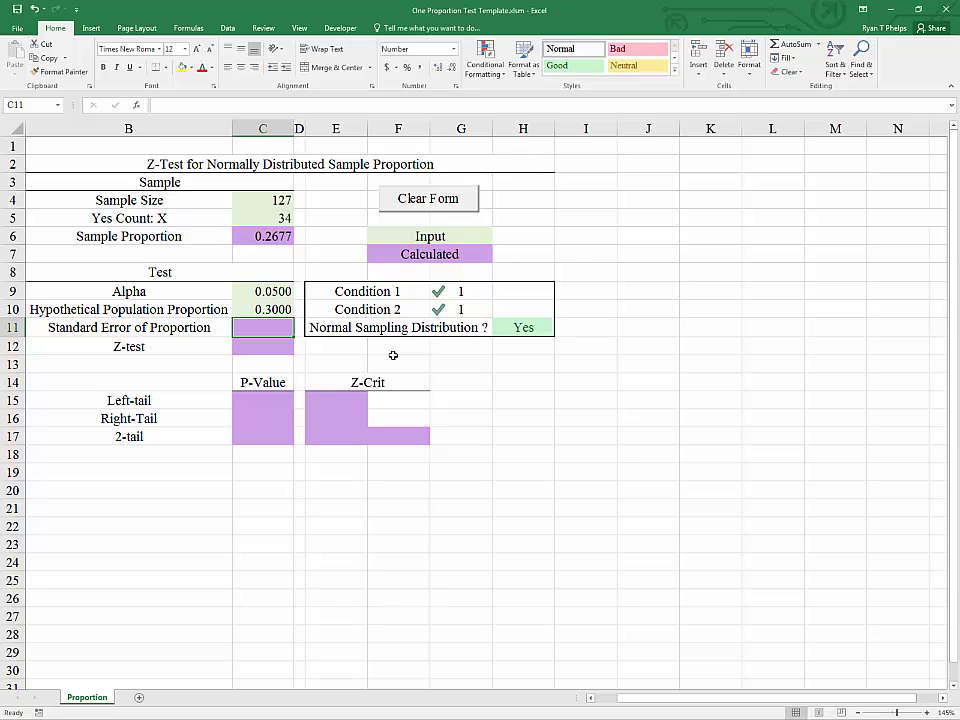
- Type the standard error formula =((C10*(1-C10))/C4)^.5 into C11, referencing C10 and C4
{"action": "type", "text": "=(("}
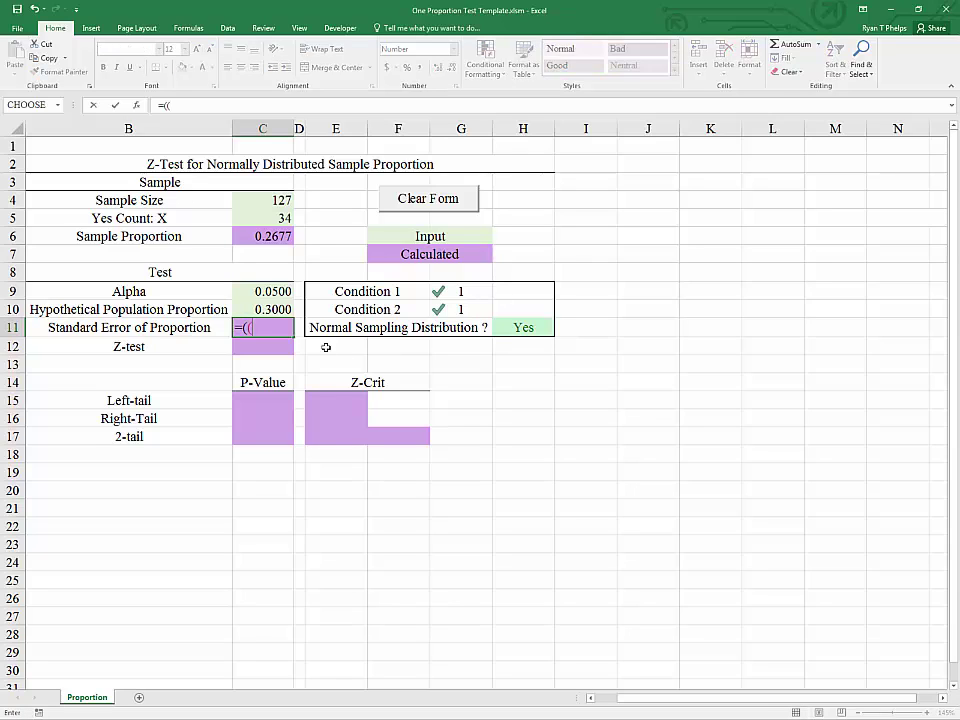
{"action": "left_click", "coordinate": [260, 309]}
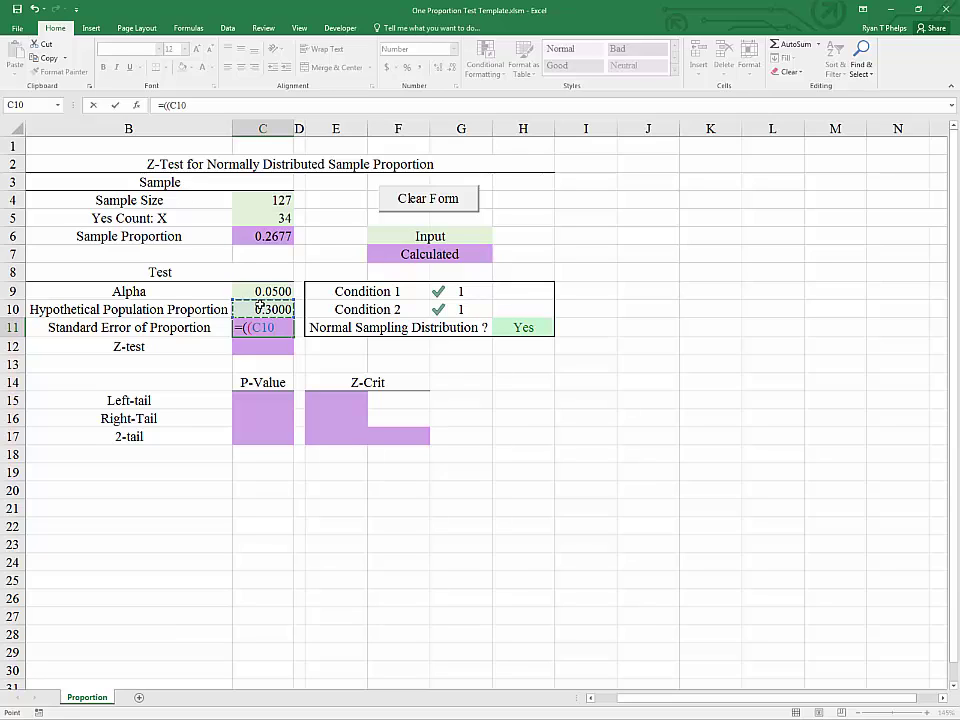
{"action": "type", "text": "*(1-"}
{"action": "left_click", "coordinate": [260, 309]}
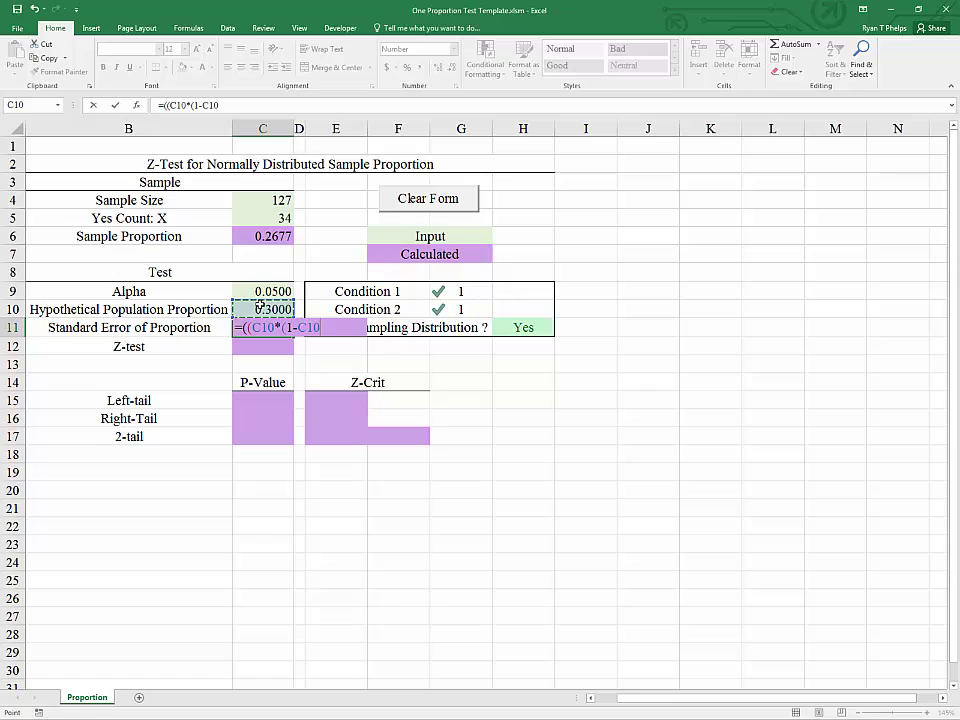
{"action": "type", "text": ")"}
{"action": "type", "text": ")/"}
{"action": "left_click", "coordinate": [273, 200]}
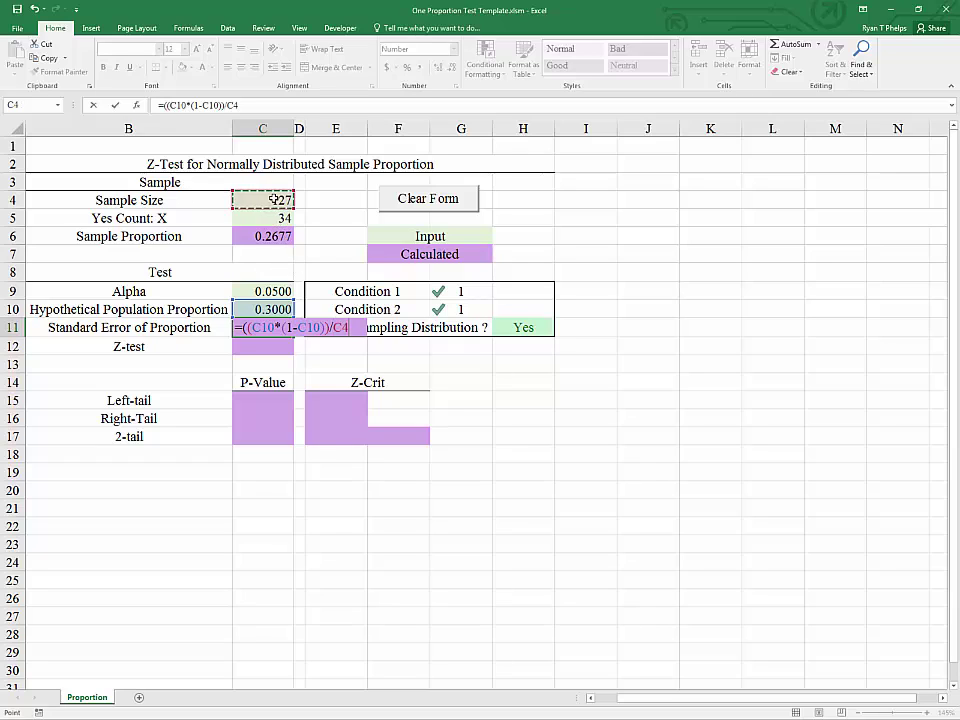
{"action": "type", "text": ")^.5"}
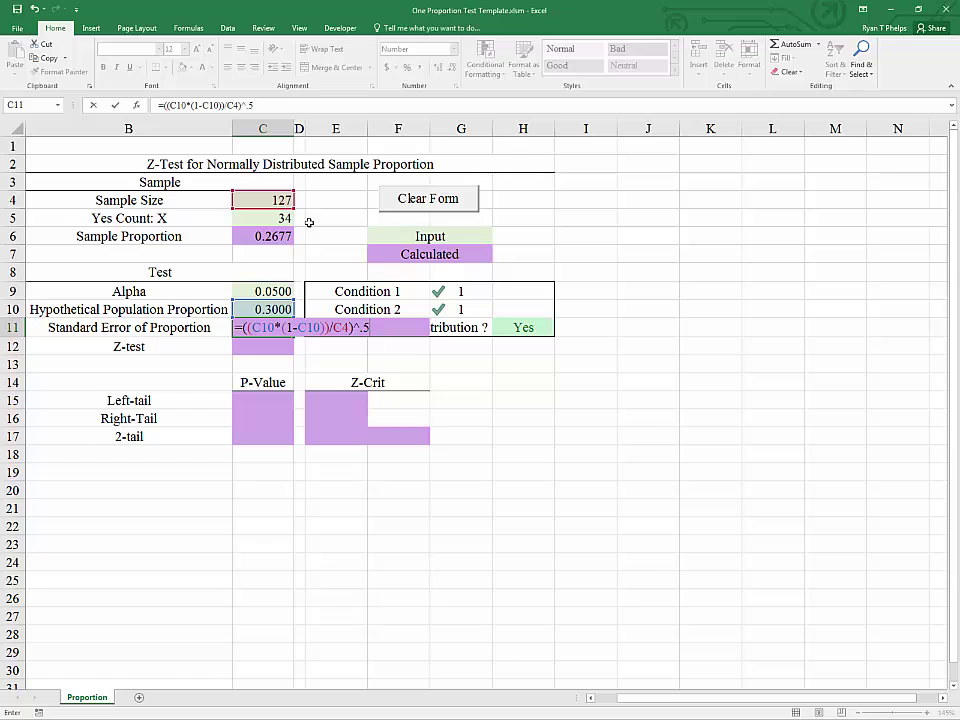
- Commit the standard error formula so C11 shows 0.0407, then review it
{"action": "key", "text": "Return"}
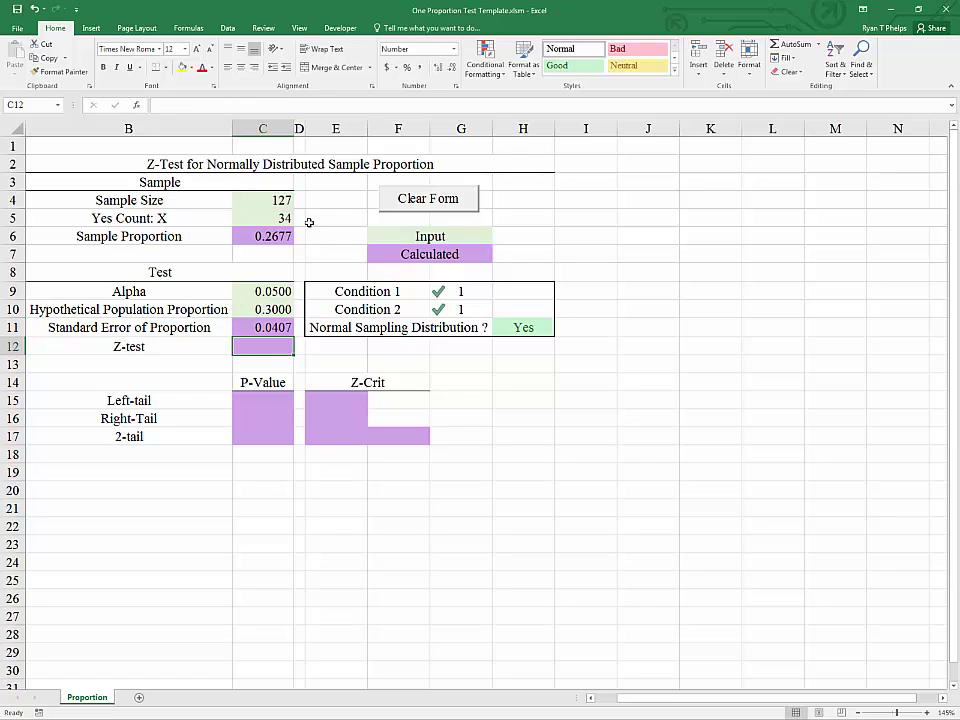
{"action": "key", "text": "Up"}
{"action": "key", "text": "Down"}
{"action": "key", "text": "Up"}
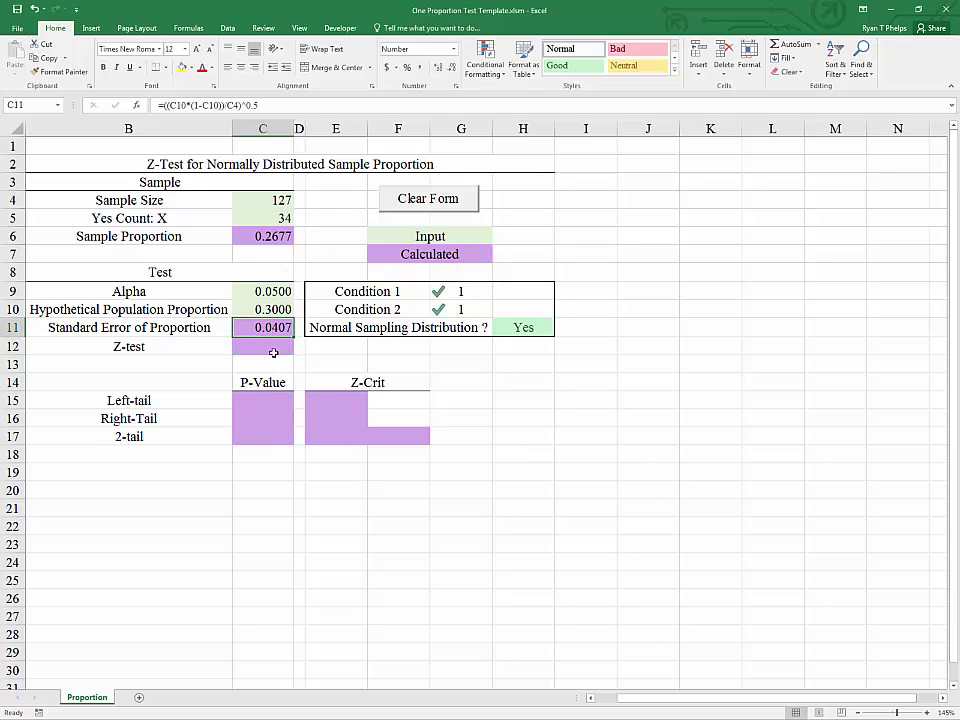
- Check the Sample Proportion label and the H11 normality check, then begin =( in C12
{"action": "left_click", "coordinate": [278, 348]}
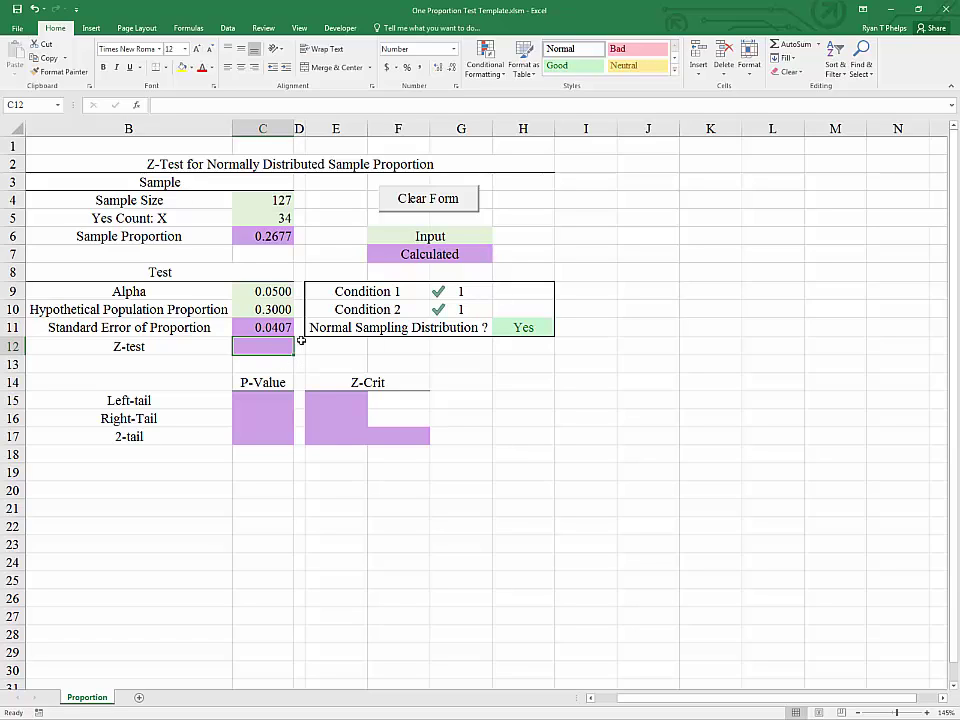
{"action": "left_click", "coordinate": [216, 237]}
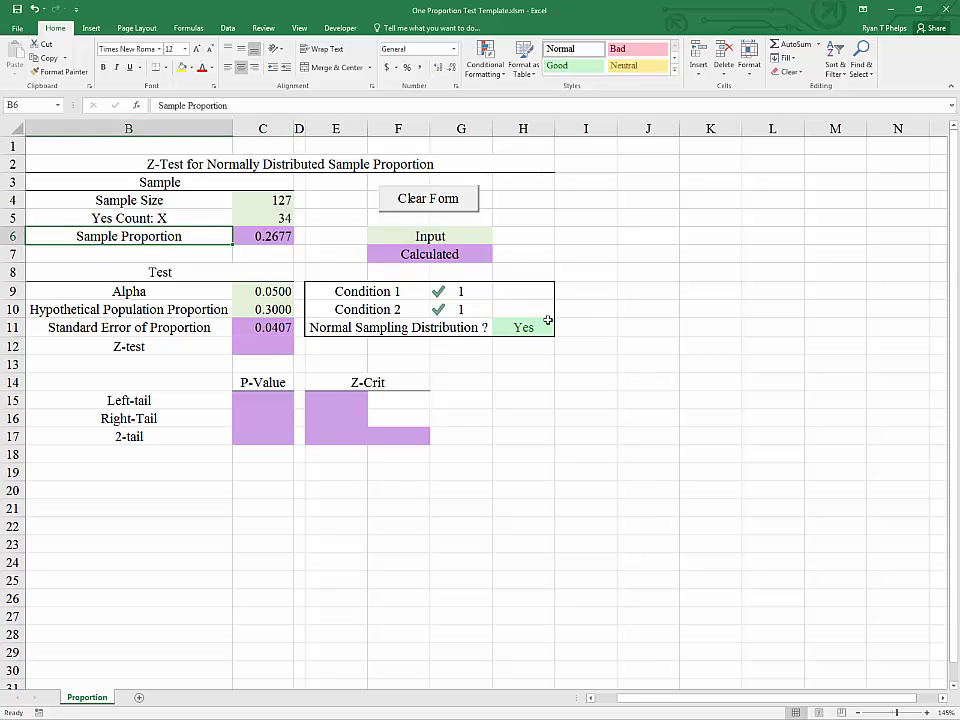
{"action": "left_click", "coordinate": [540, 327]}
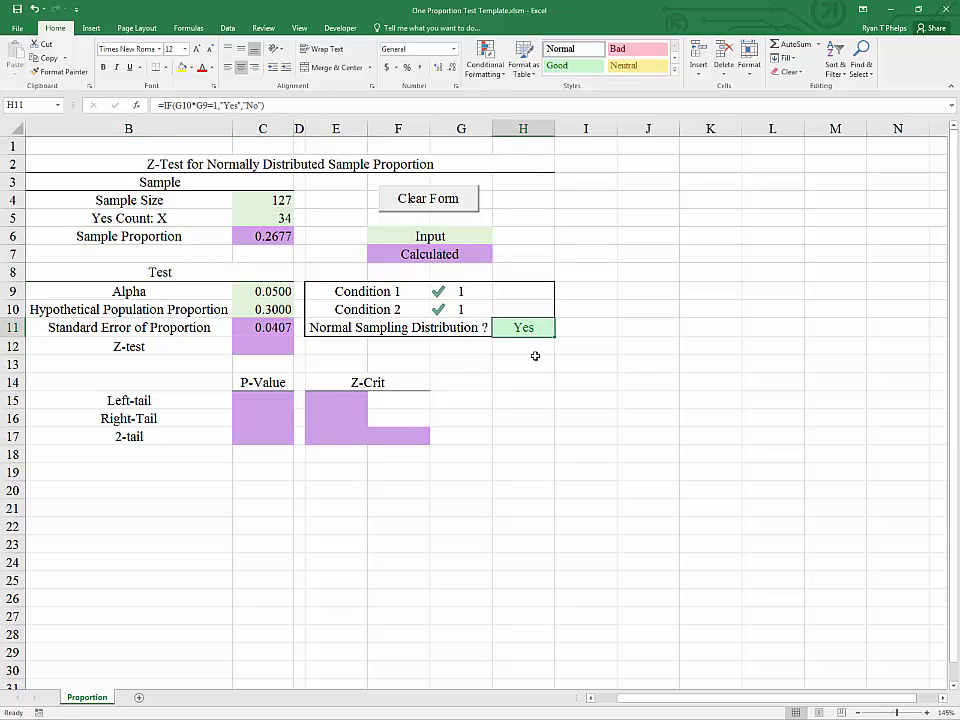
{"action": "left_click", "coordinate": [237, 351]}
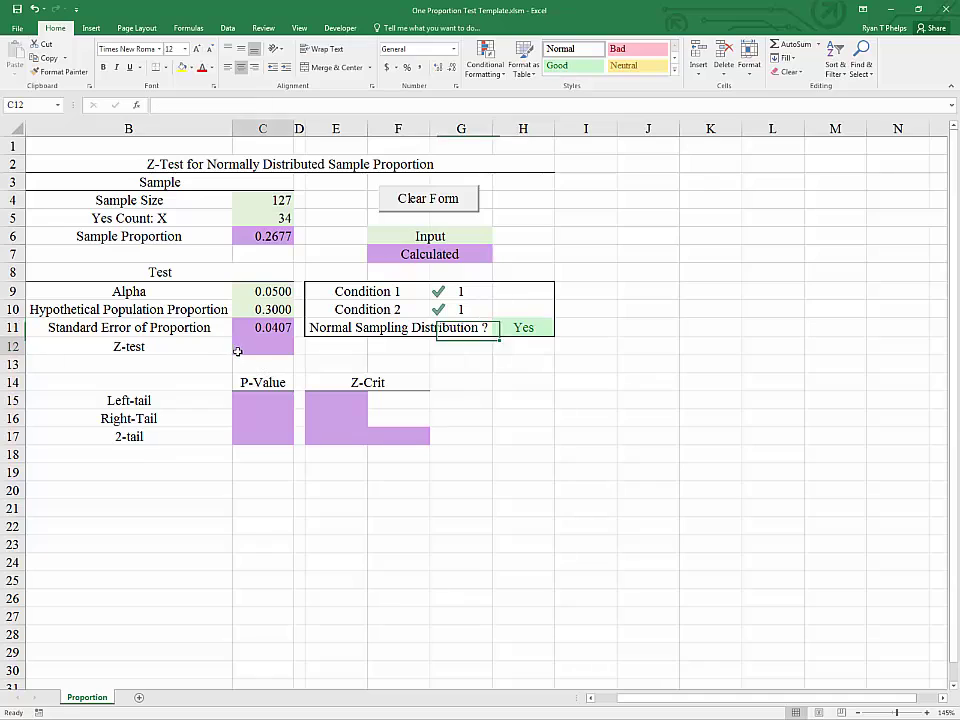
{"action": "type", "text": "=("}
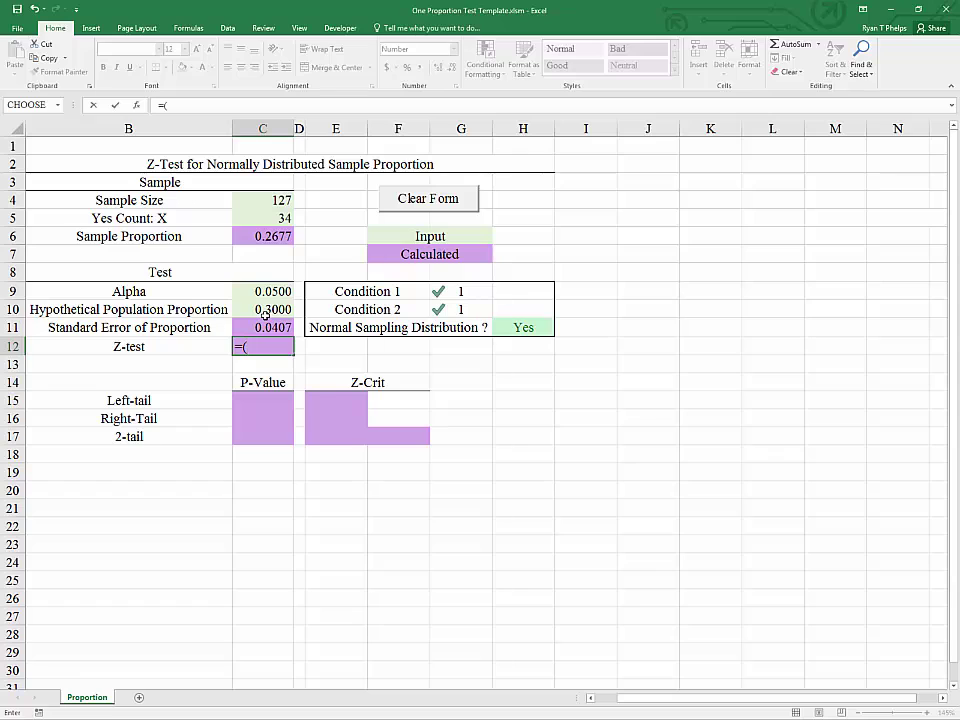
- Complete the Z-test formula =(C6-C10)/C11 in C12, giving -0.7939
{"action": "left_click", "coordinate": [268, 236]}
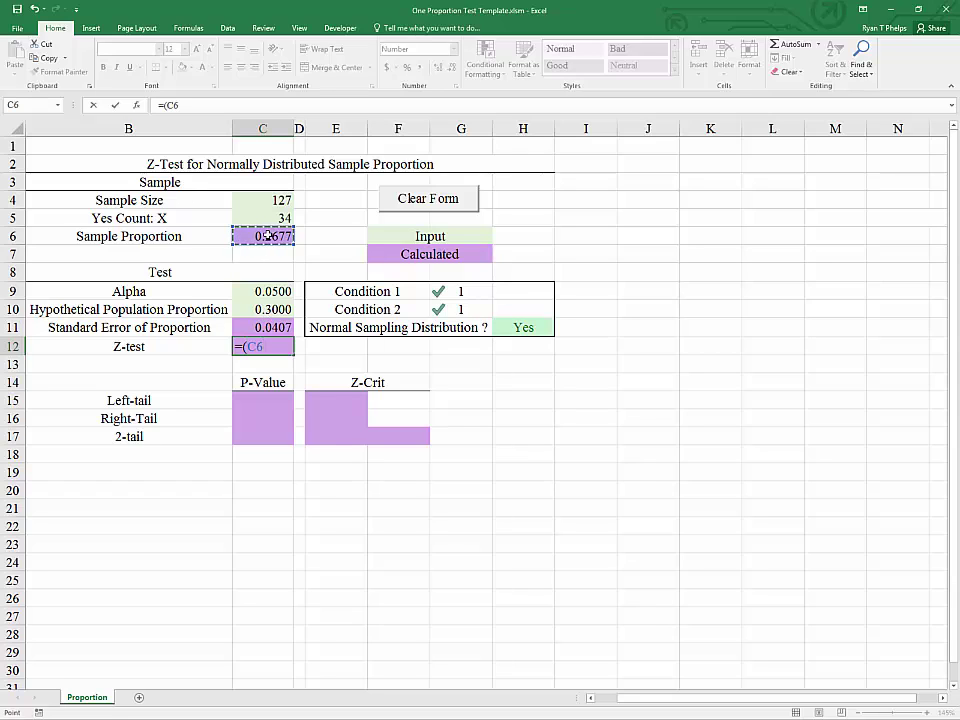
{"action": "type", "text": "-"}
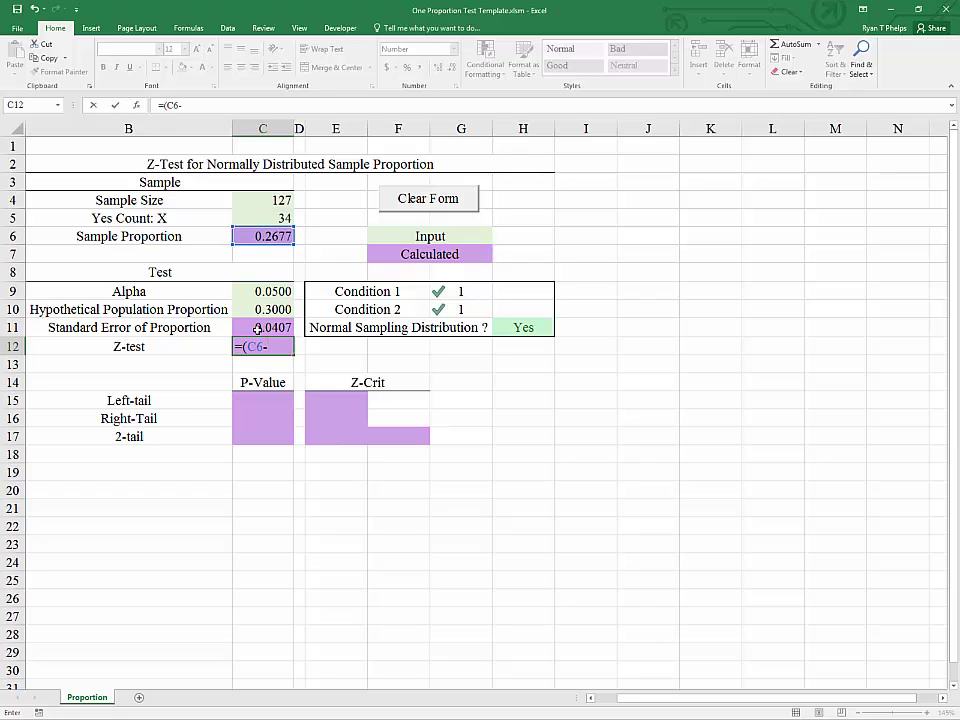
{"action": "left_click", "coordinate": [260, 310]}
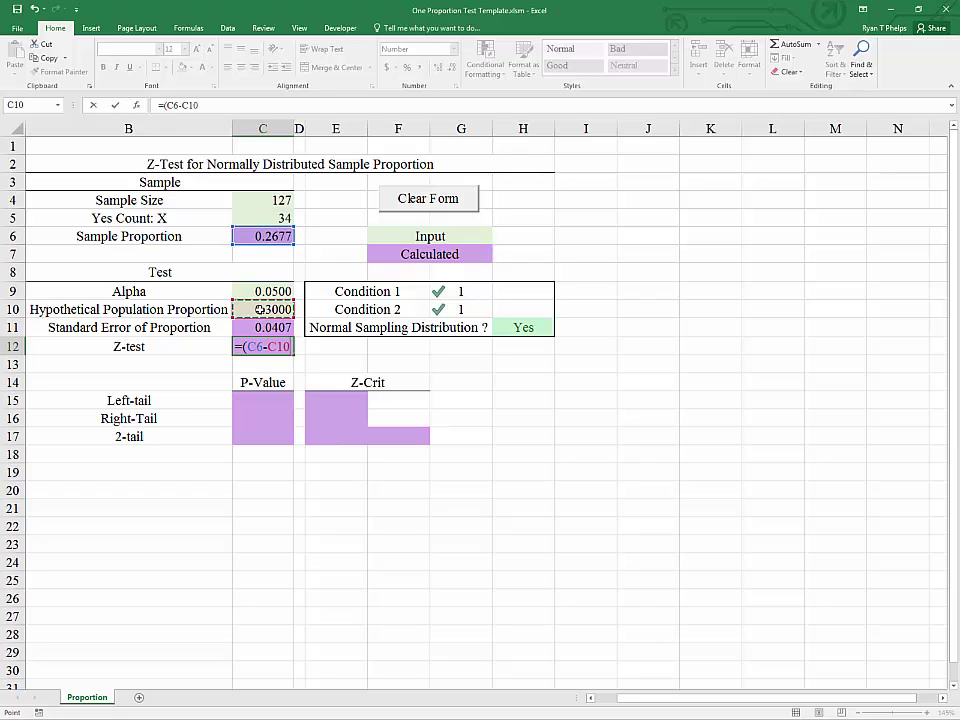
{"action": "type", "text": ")/"}
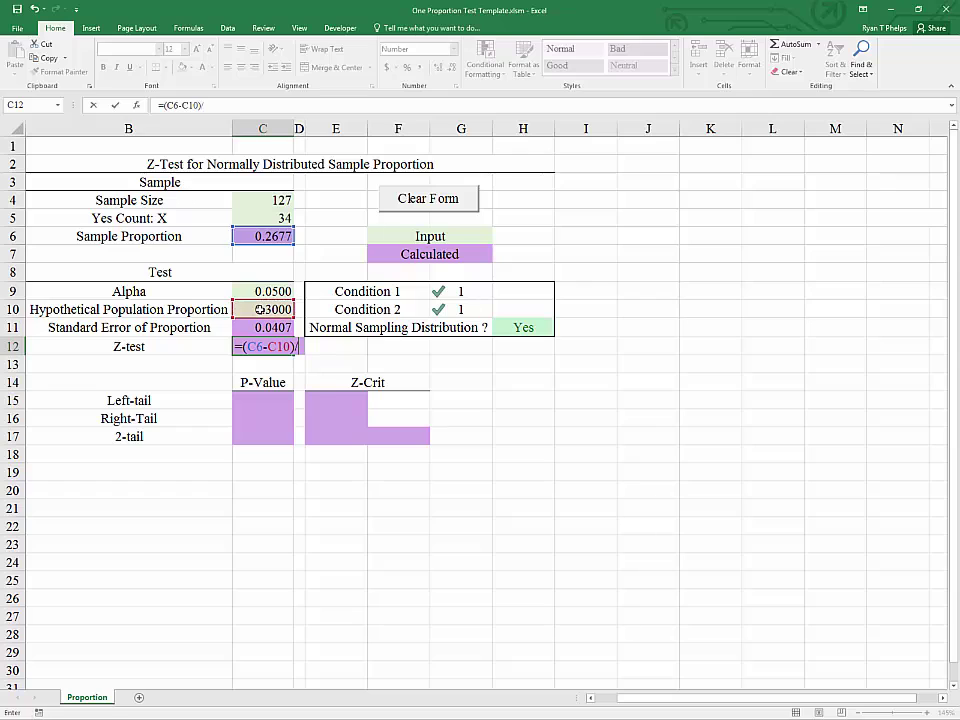
{"action": "left_click", "coordinate": [262, 326]}
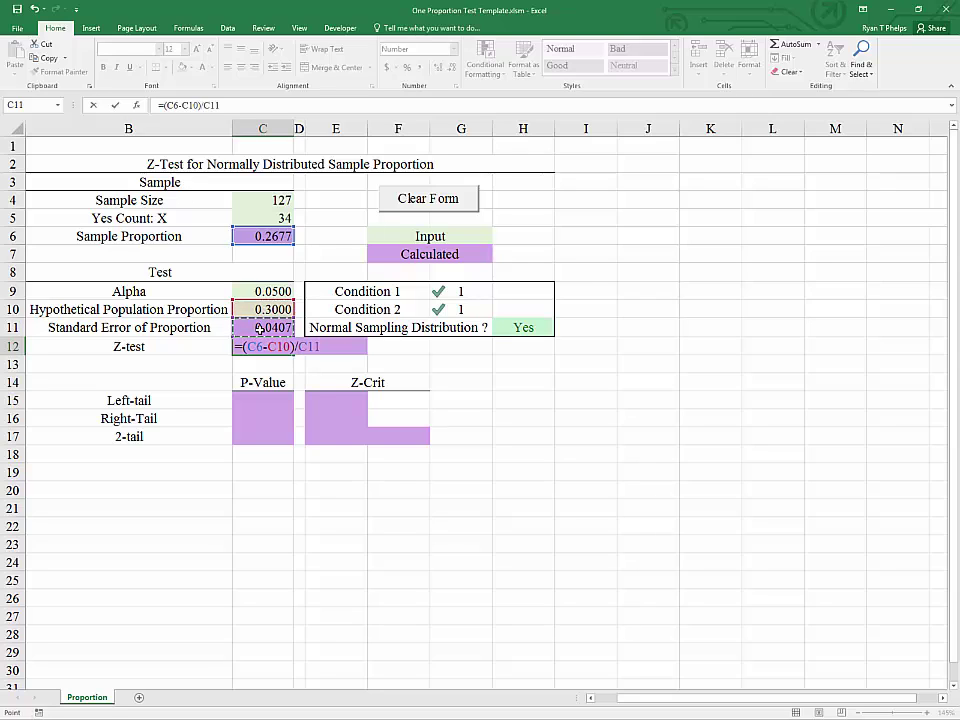
{"action": "key", "text": "Return"}
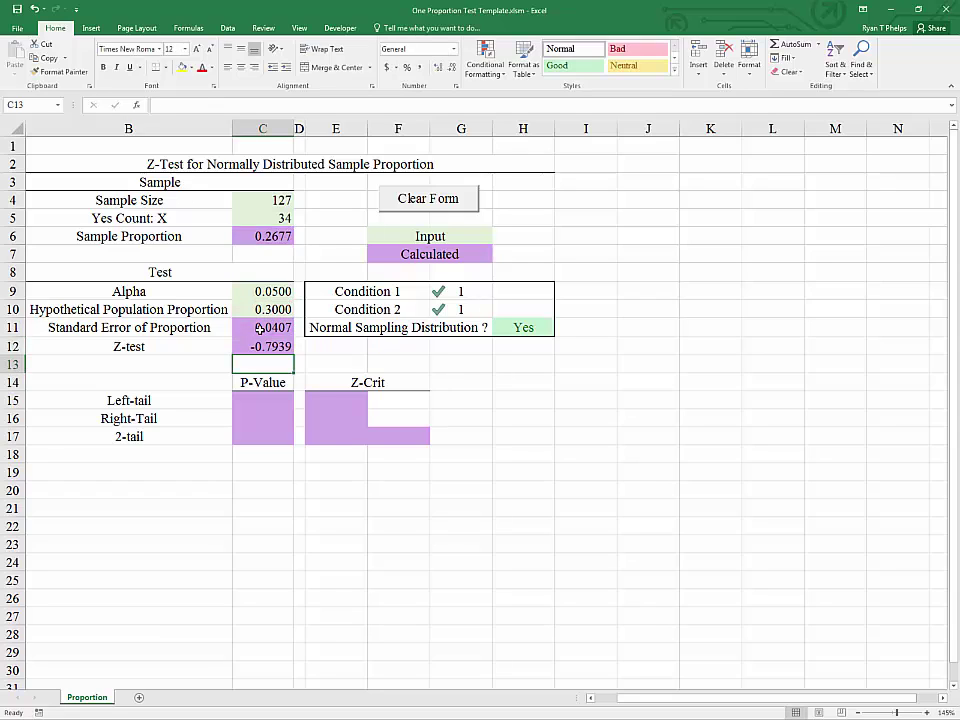
{"action": "key", "text": "Up"}
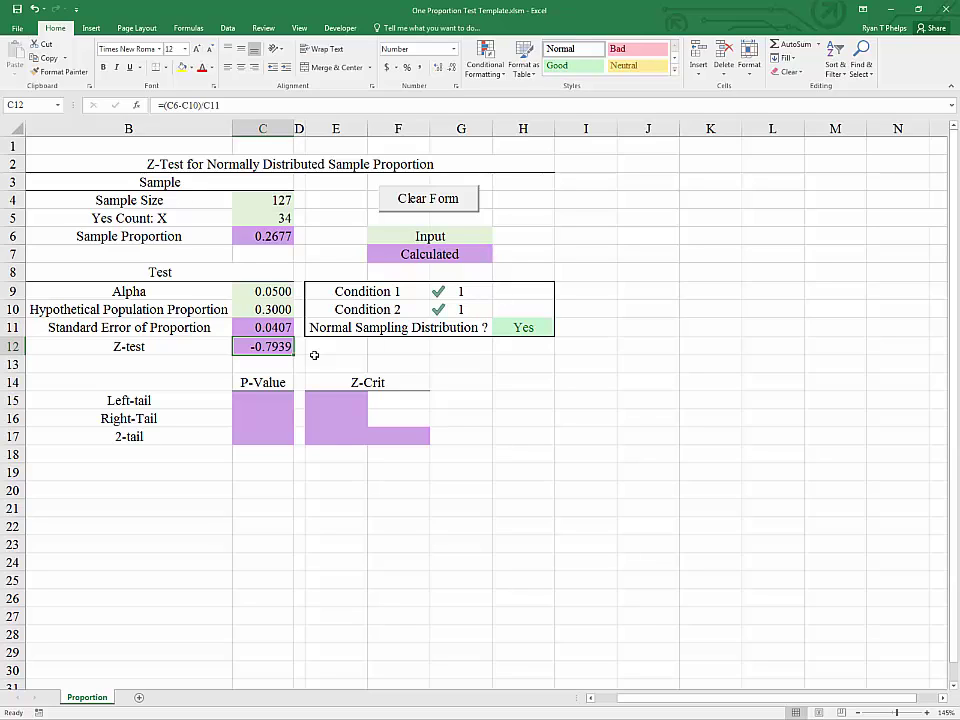
- Review the Left-tail label and alpha 0.05 in C9, then select the left-tail Z-Crit cell E15
{"action": "left_click", "coordinate": [334, 401]}
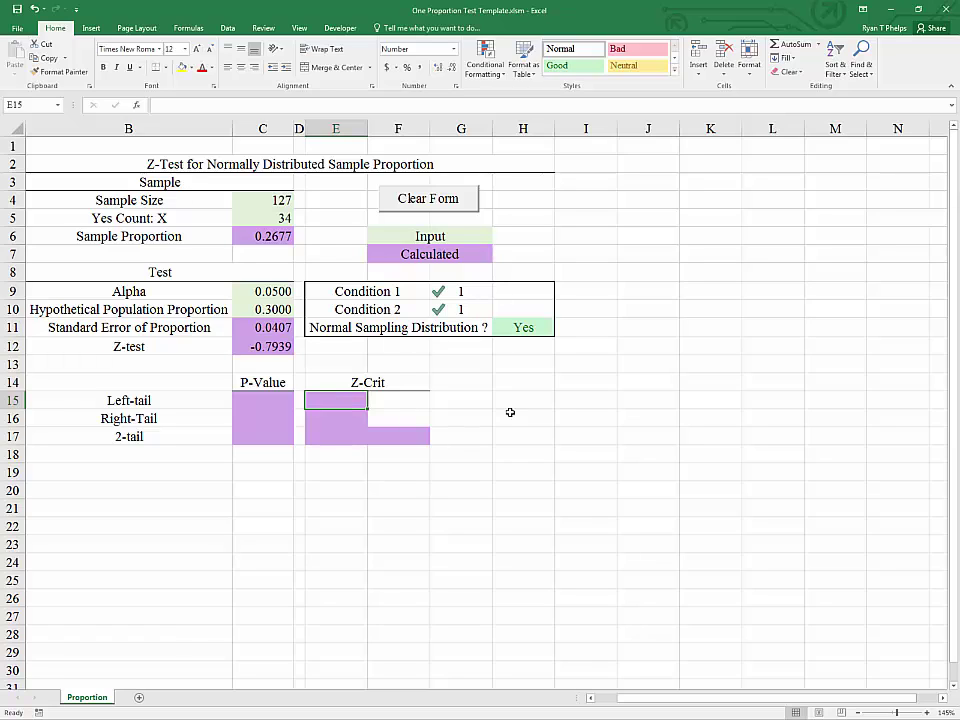
{"action": "key", "text": "Up"}
{"action": "key", "text": "Up"}
{"action": "key", "text": "Up"}
{"action": "key", "text": "Left"}
{"action": "key", "text": "Left"}
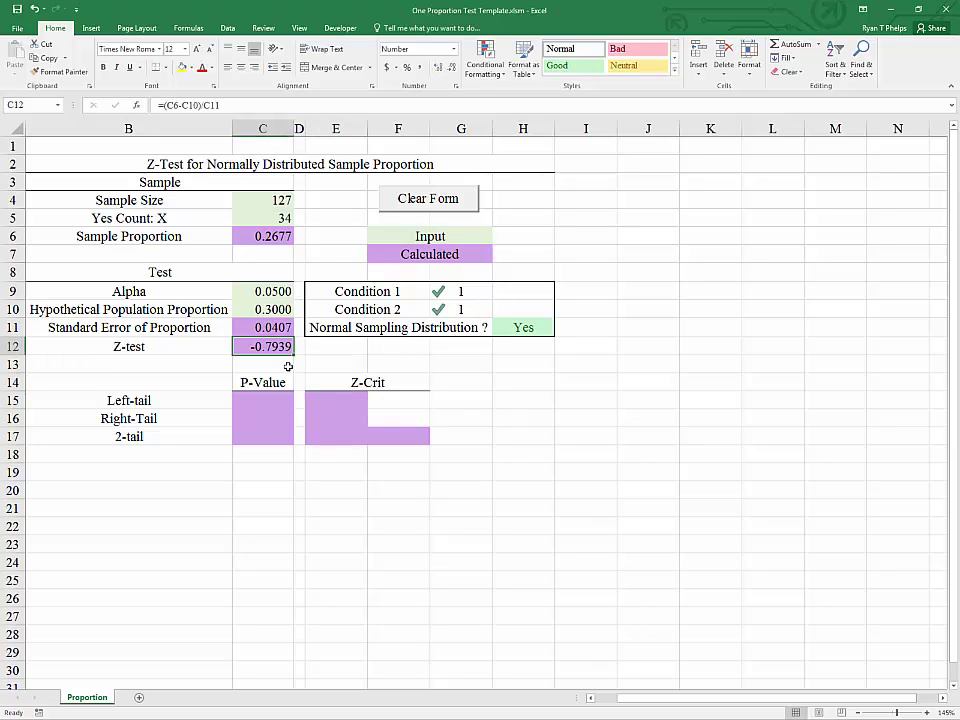
{"action": "left_click", "coordinate": [329, 404]}
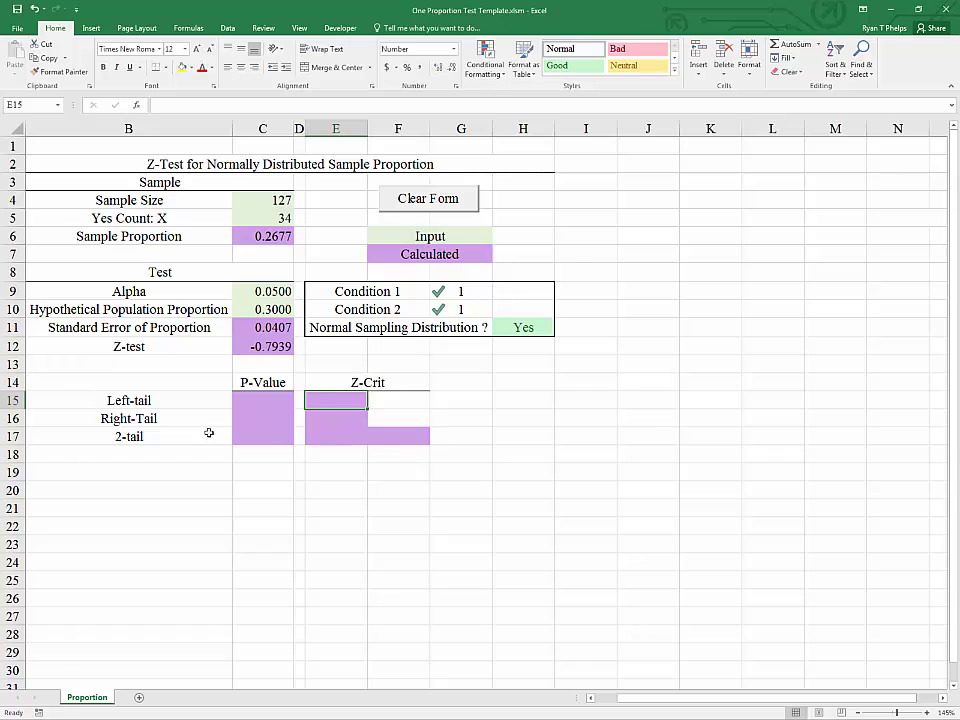
{"action": "left_click", "coordinate": [130, 400]}
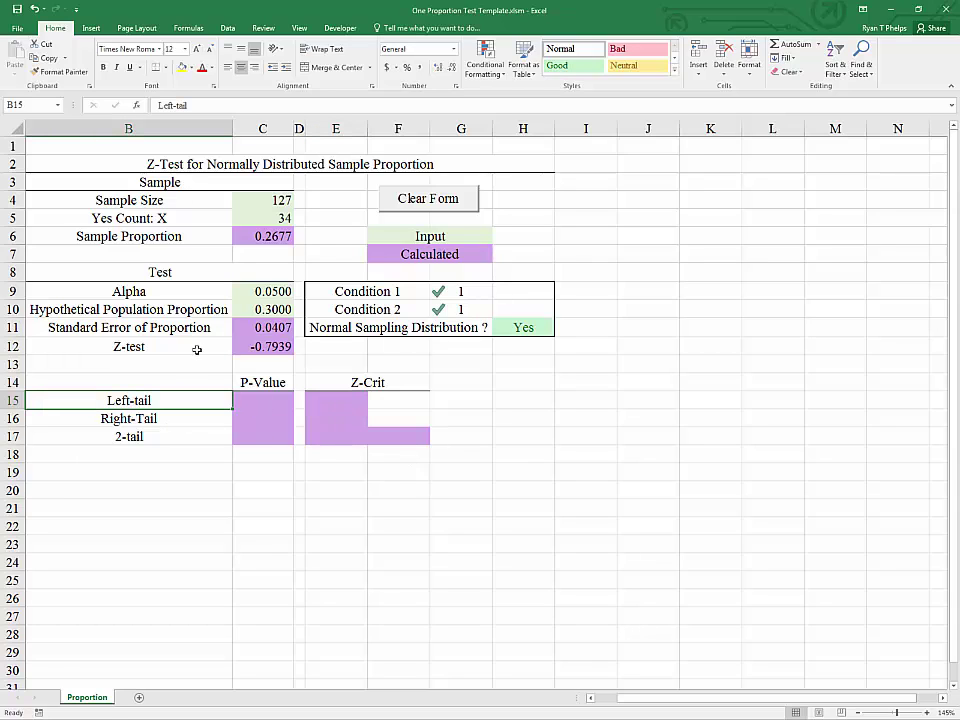
{"action": "left_click", "coordinate": [253, 292]}
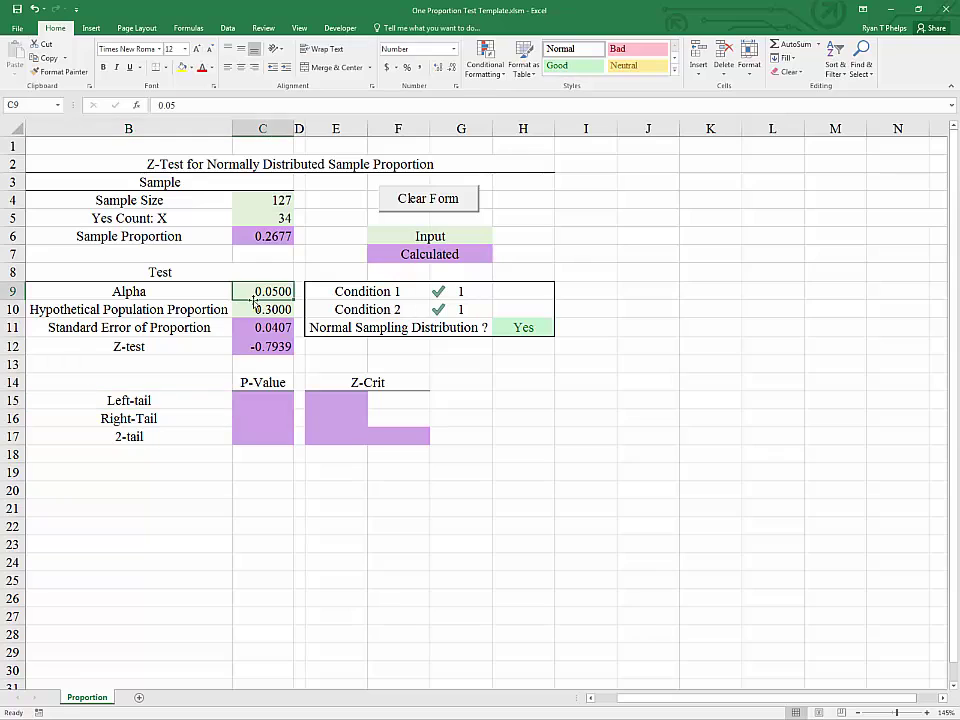
{"action": "left_click", "coordinate": [130, 398]}
{"action": "left_click", "coordinate": [351, 407]}
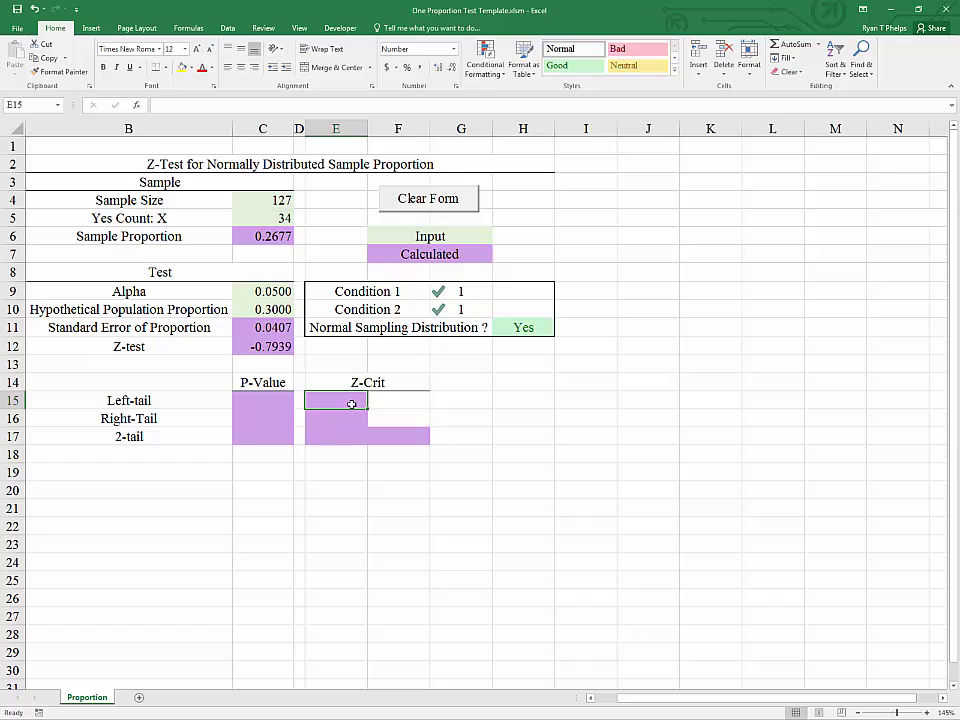
{"action": "left_click", "coordinate": [264, 292]}
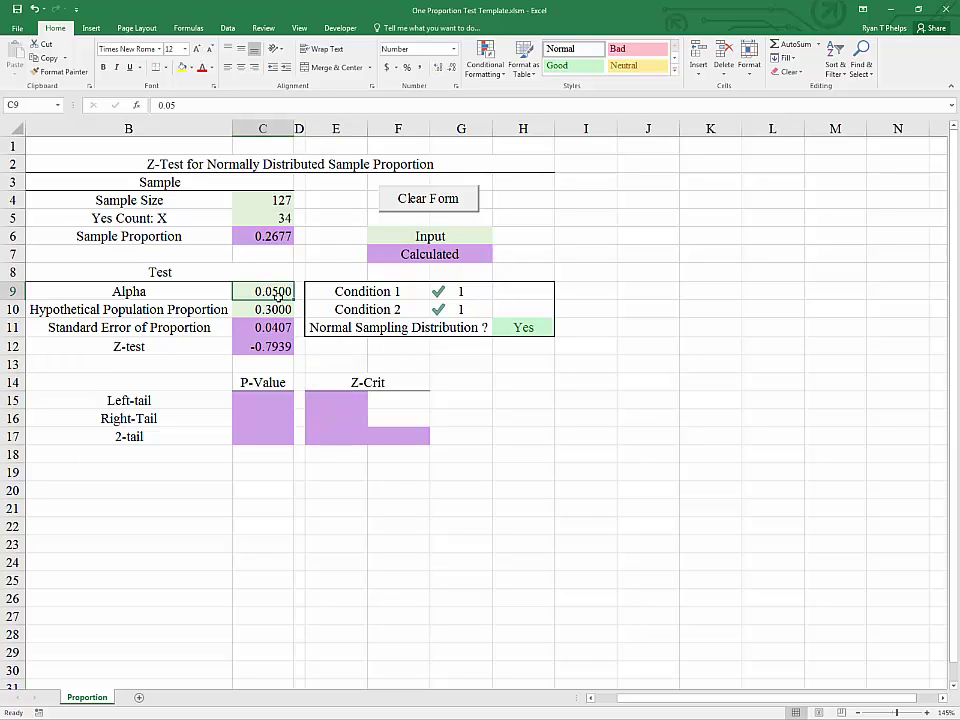
{"action": "left_click", "coordinate": [182, 392]}
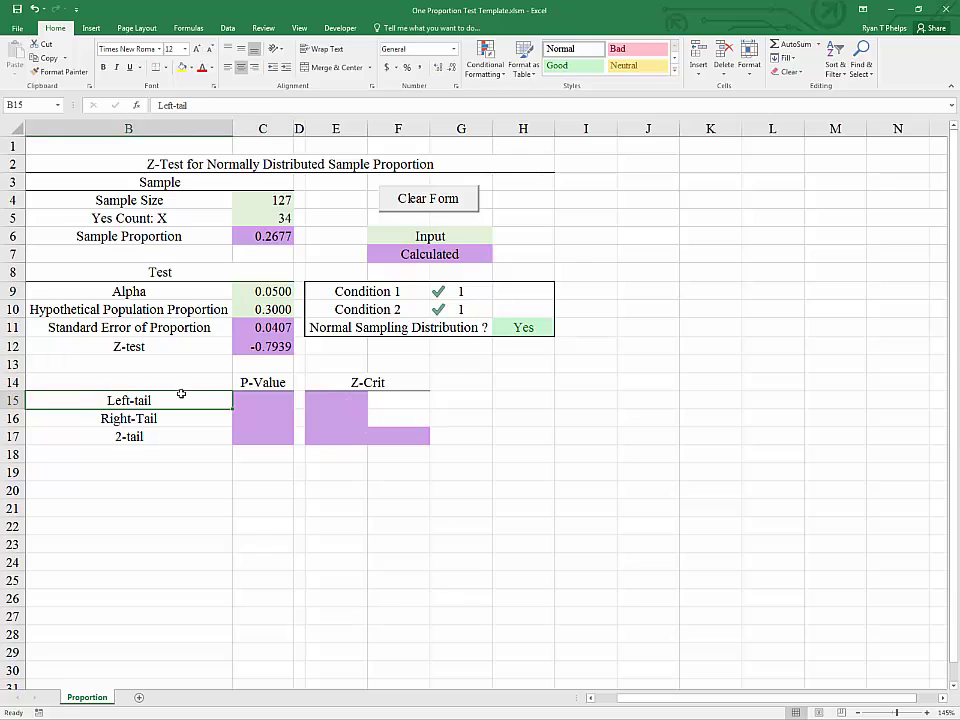
{"action": "left_click", "coordinate": [336, 403]}
- Enter =NORM.S.INV(C9) in E15 for a left-tail critical value of -1.645
{"action": "type", "text": "="}
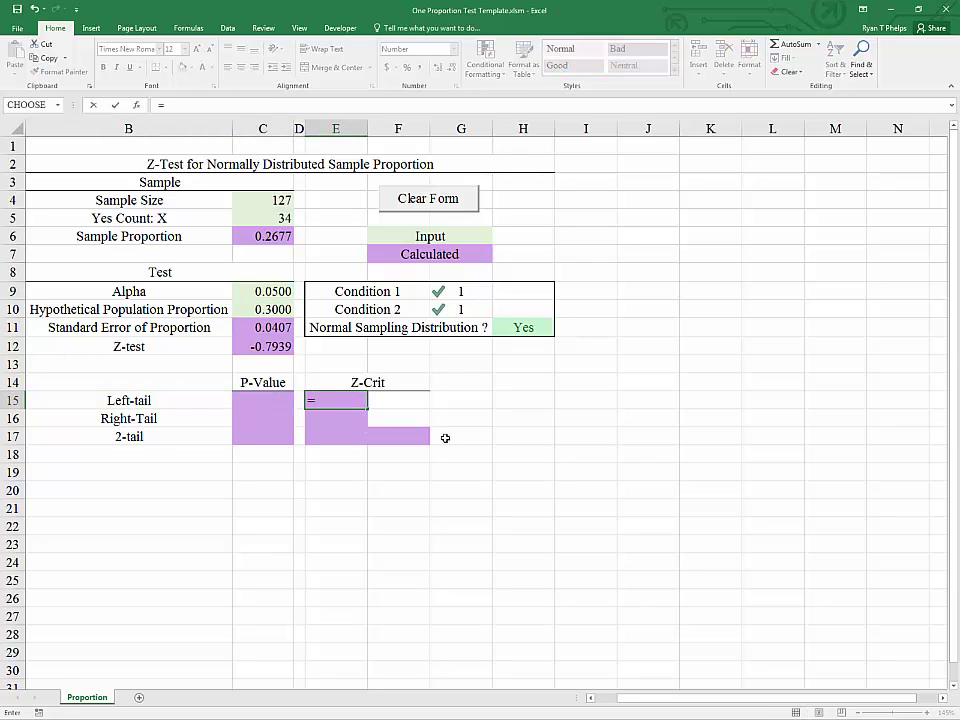
{"action": "type", "text": "NO"}
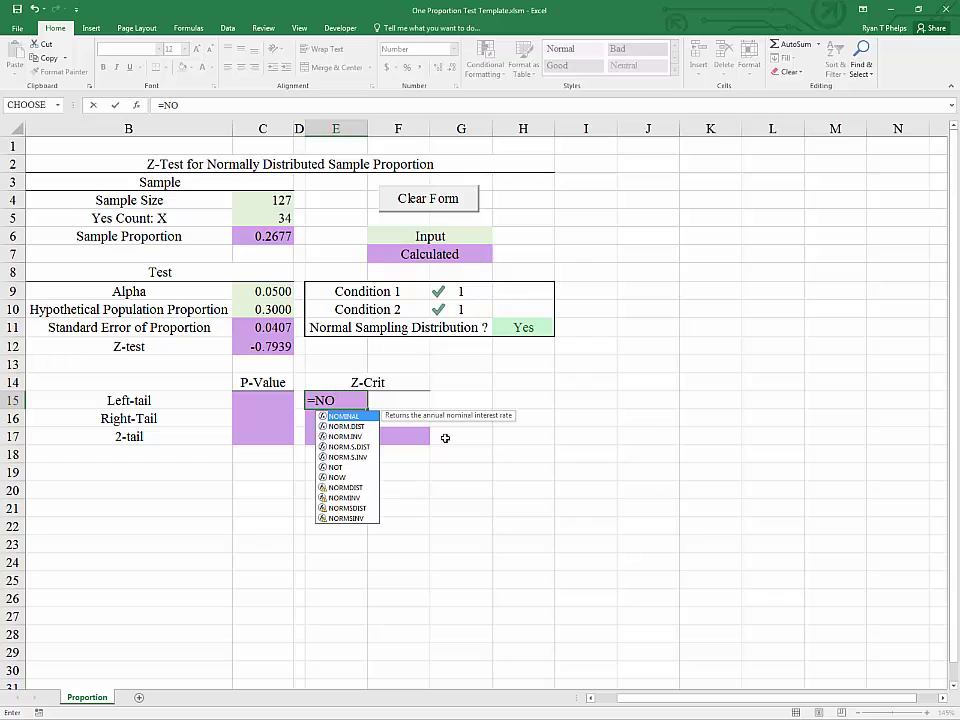
{"action": "type", "text": "rm"}
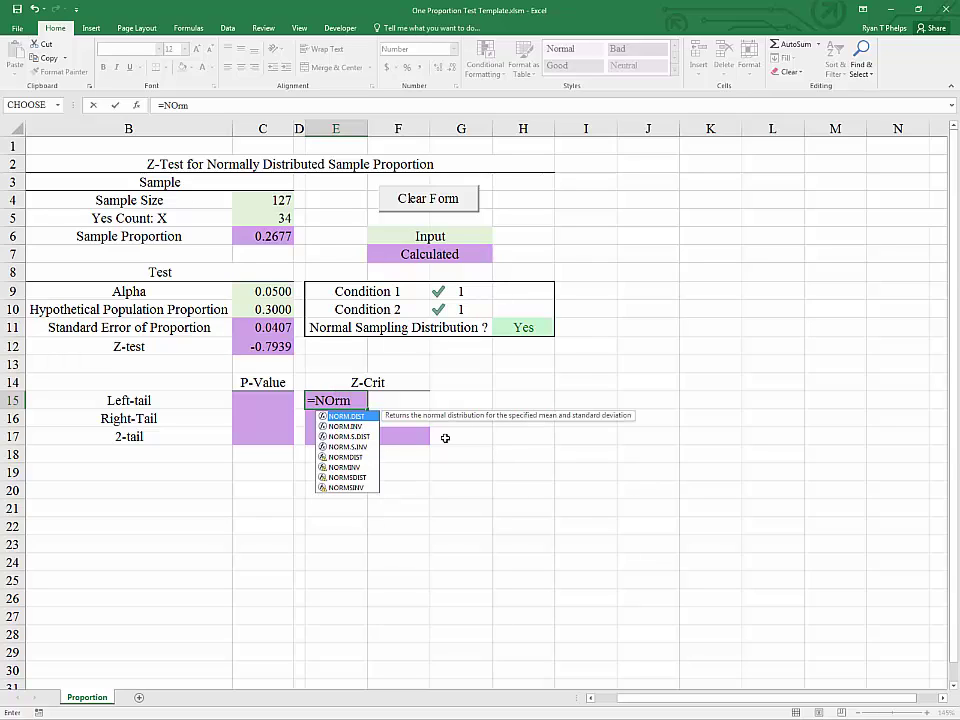
{"action": "key", "text": "Down"}
{"action": "key", "text": "Down"}
{"action": "key", "text": "Down"}
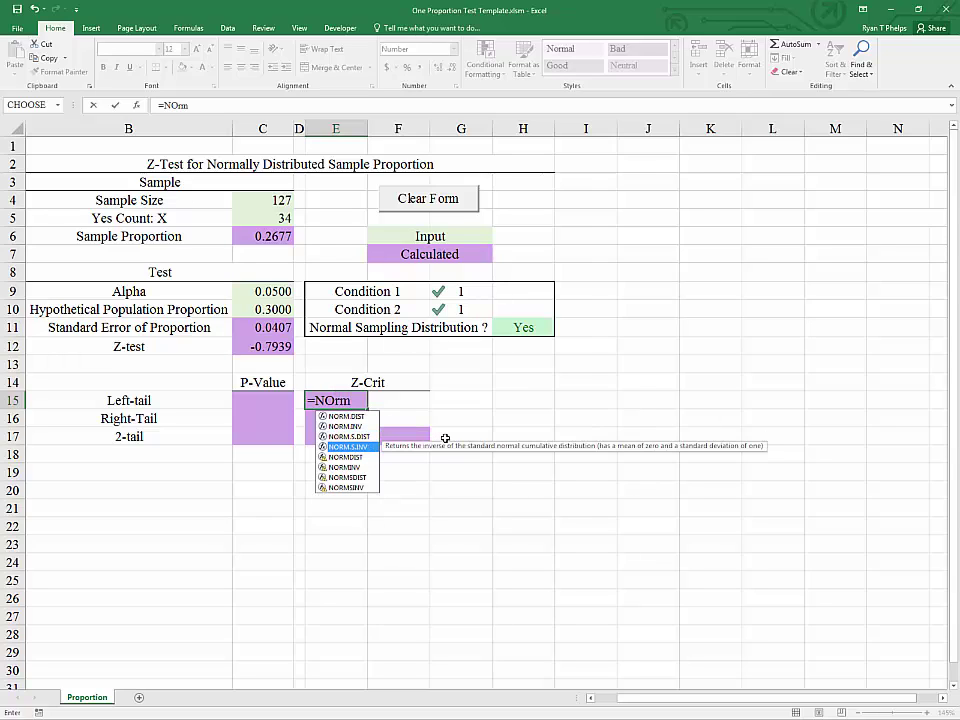
{"action": "key", "text": "Tab"}
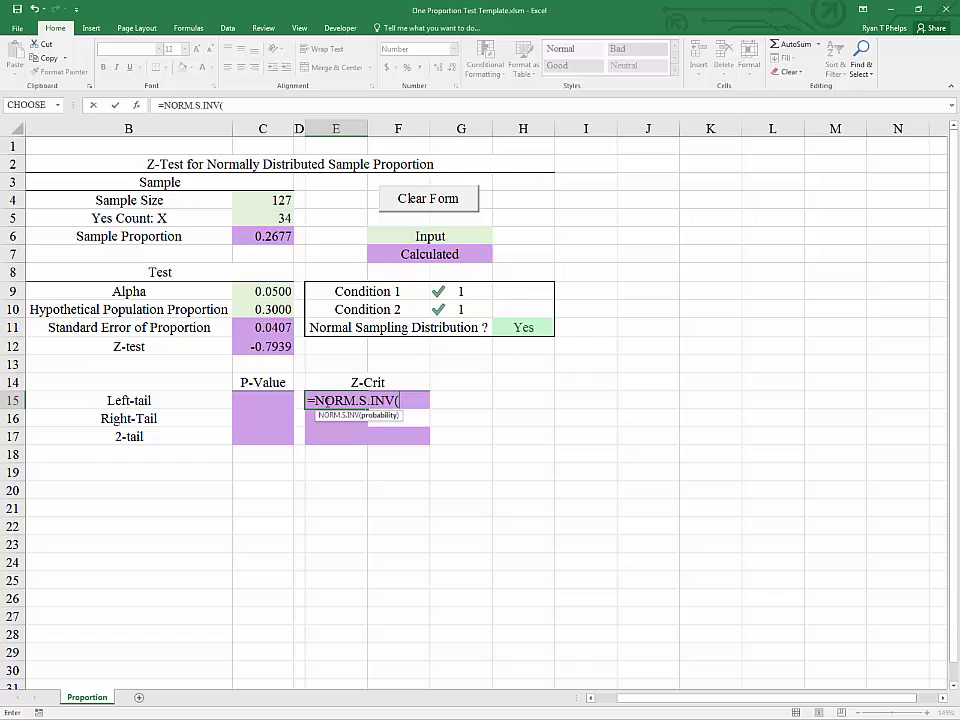
{"action": "left_click", "coordinate": [281, 288]}
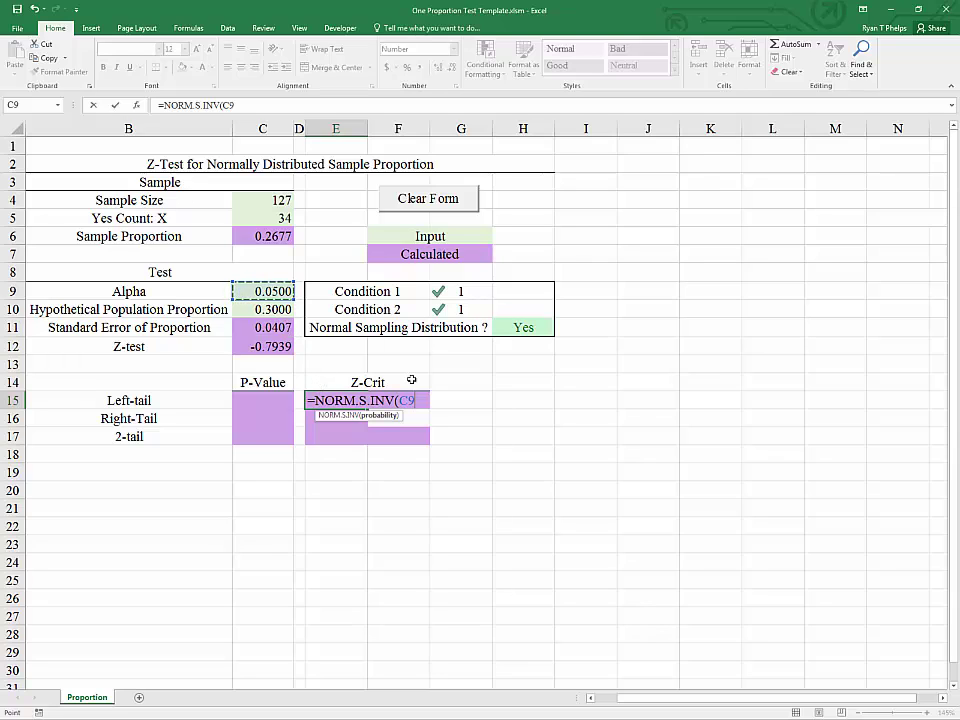
{"action": "key", "text": "Return"}
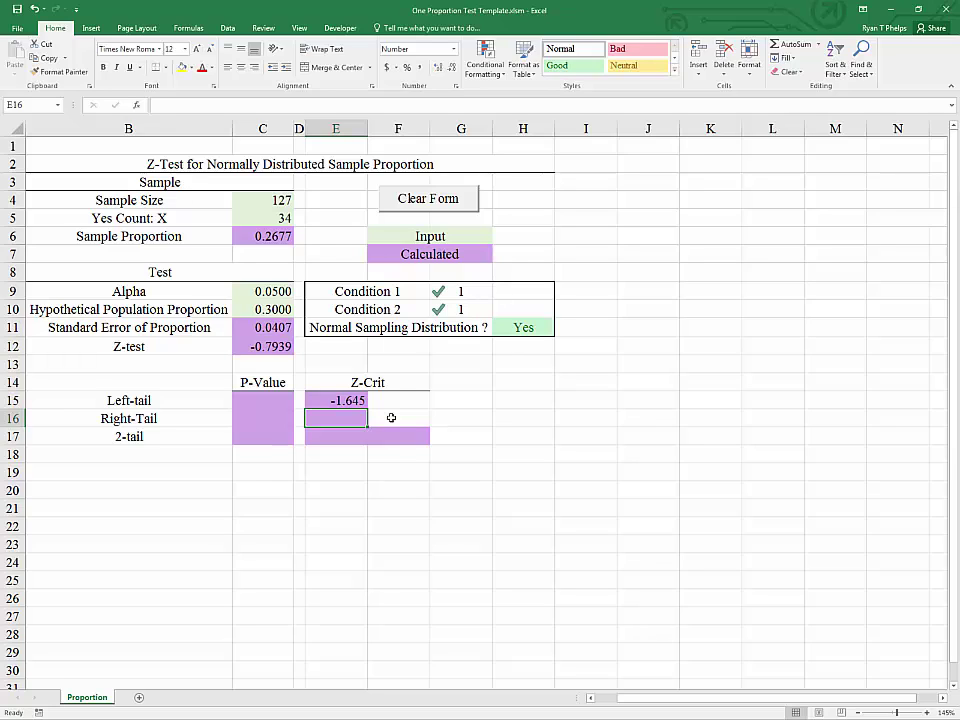
- Review the Right-Tail row and the alpha in C9, ending on cell E16
{"action": "left_click", "coordinate": [84, 419]}
{"action": "left_click", "coordinate": [326, 416]}
{"action": "left_click", "coordinate": [246, 293]}
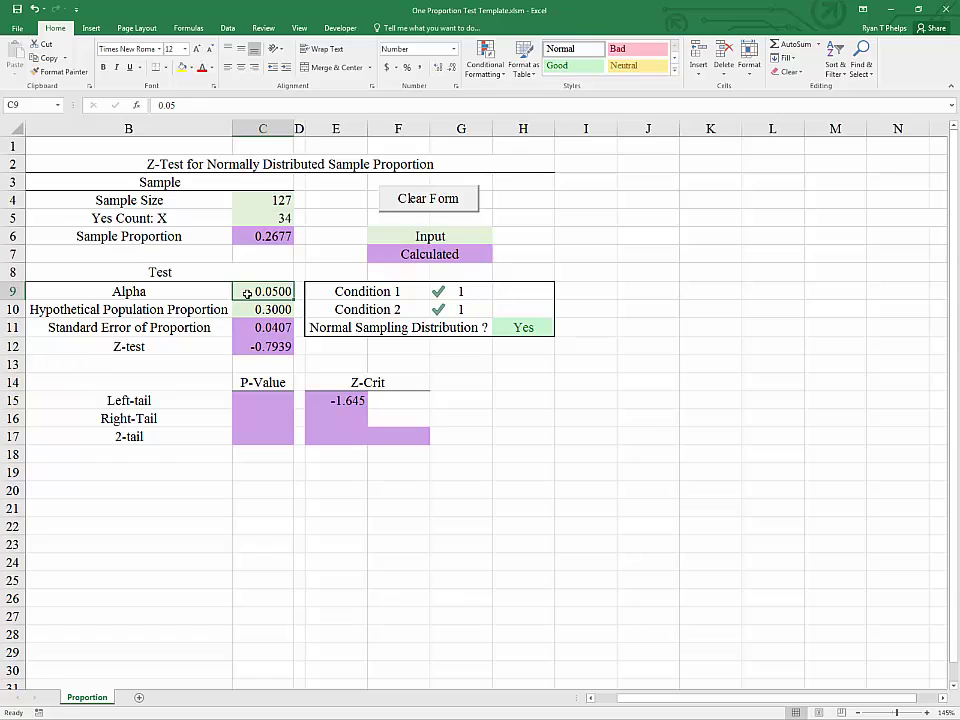
{"action": "left_click", "coordinate": [336, 412]}
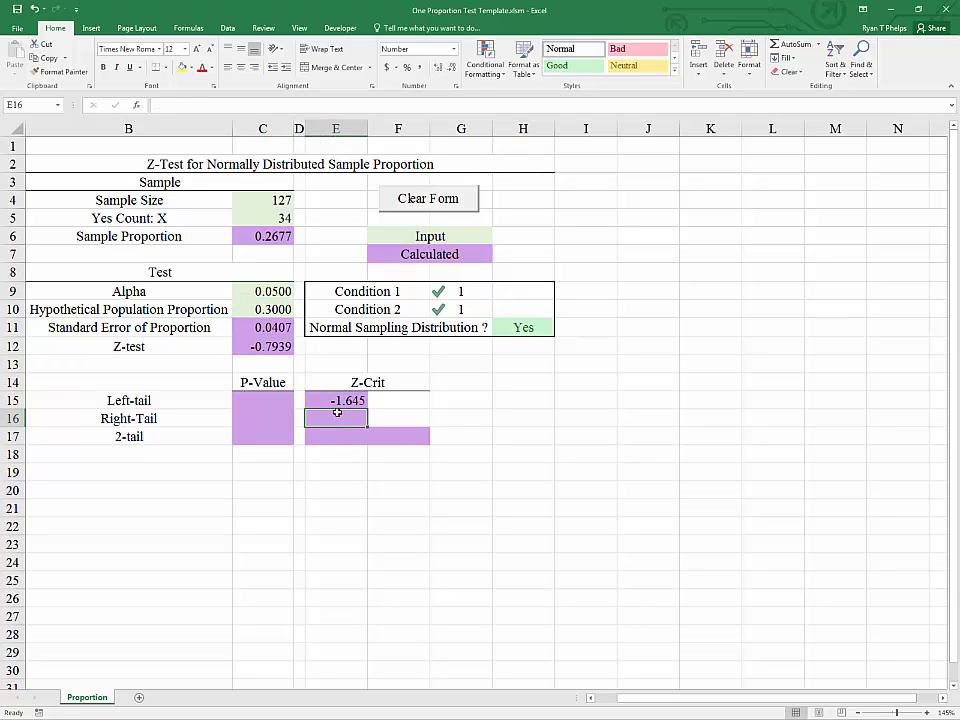
- Enter =-1*E15 in E16 for a right-tail critical value of 1.645, comparing it with E15
{"action": "type", "text": "="}
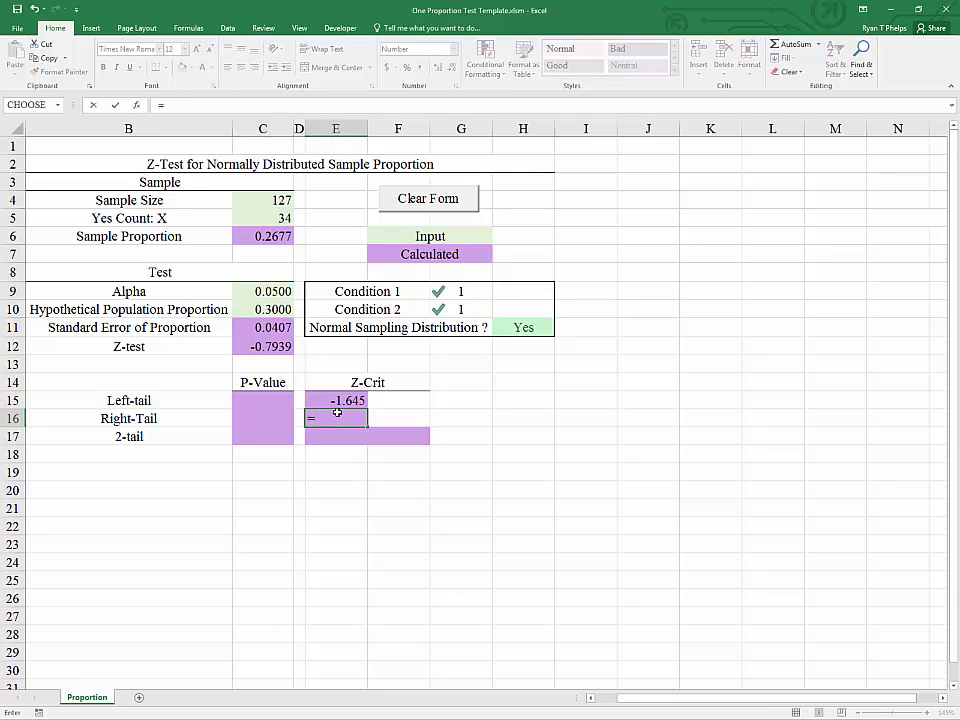
{"action": "type", "text": "-1*E15"}
{"action": "key", "text": "ctrl+Return"}
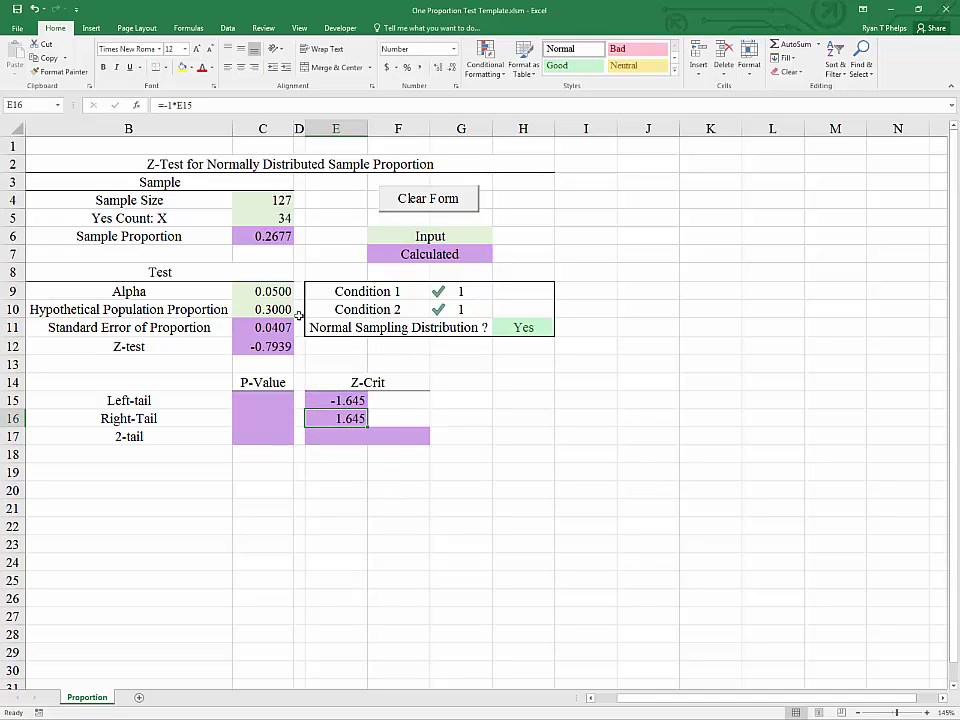
{"action": "left_click", "coordinate": [318, 399]}
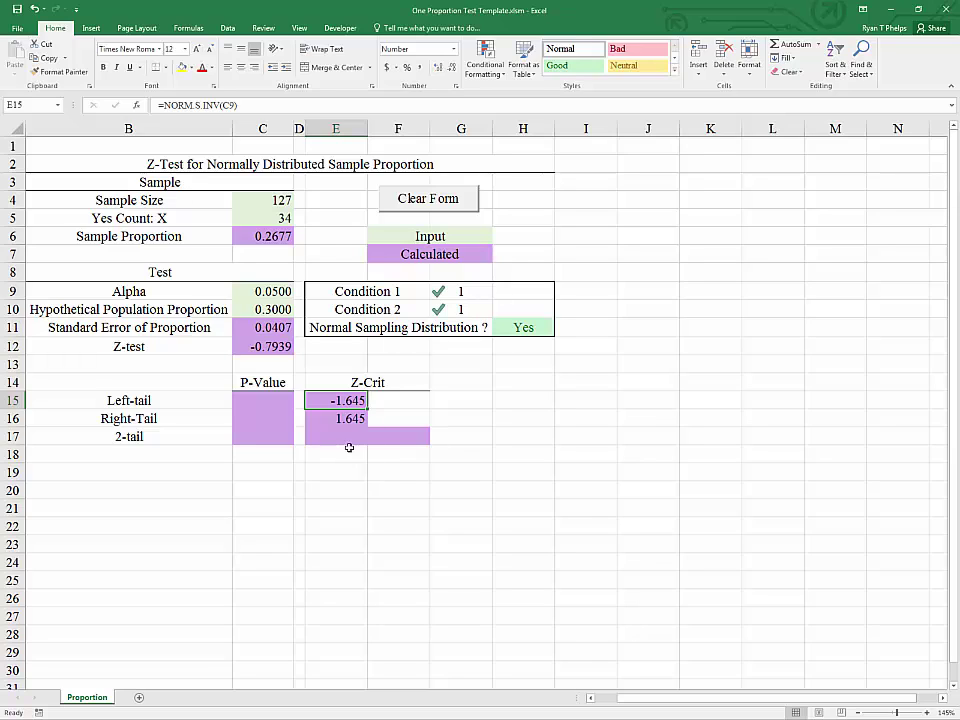
{"action": "left_click", "coordinate": [349, 418]}
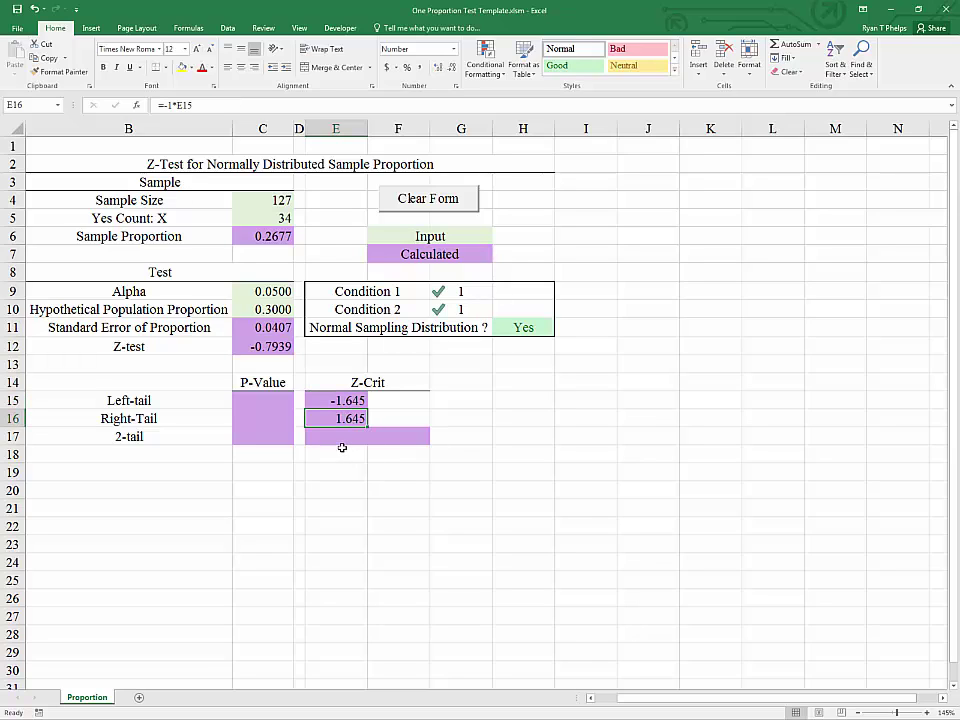
{"action": "left_click", "coordinate": [333, 400]}
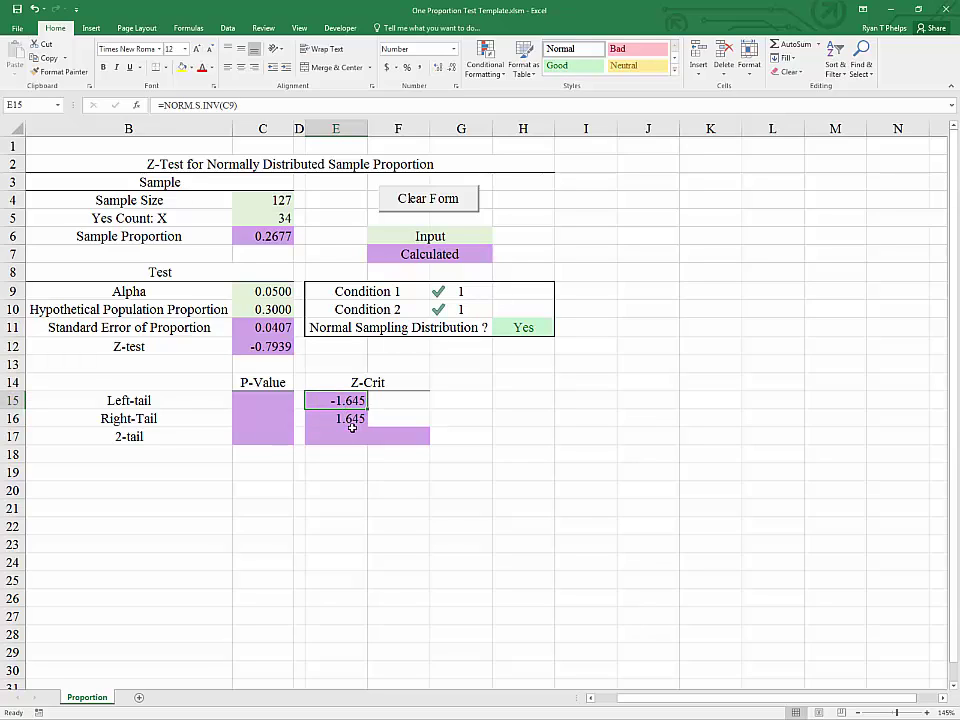
{"action": "left_click", "coordinate": [352, 433]}
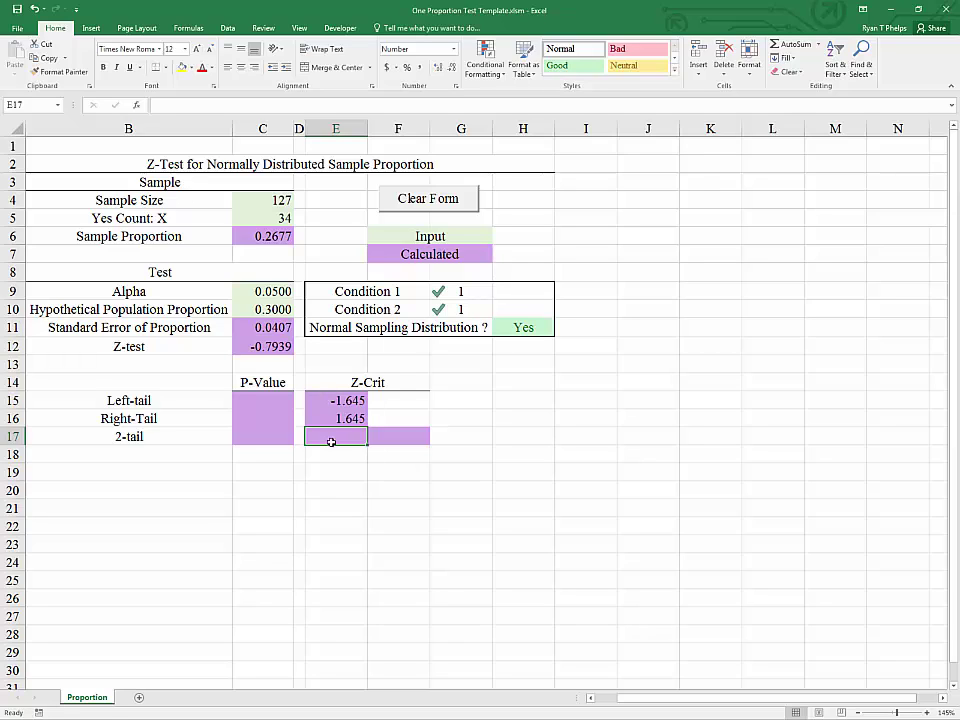
- Enter =NORM.S.INV(C9/2) in E17 for a lower two-tailed critical value of -1.960
{"action": "type", "text": "="}
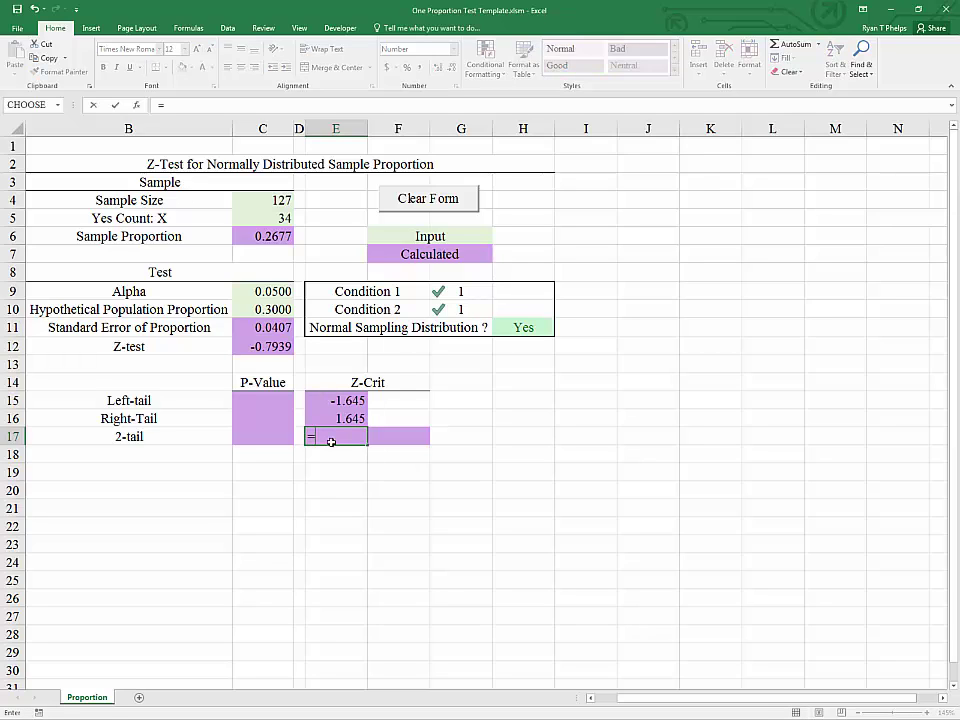
{"action": "type", "text": "nor"}
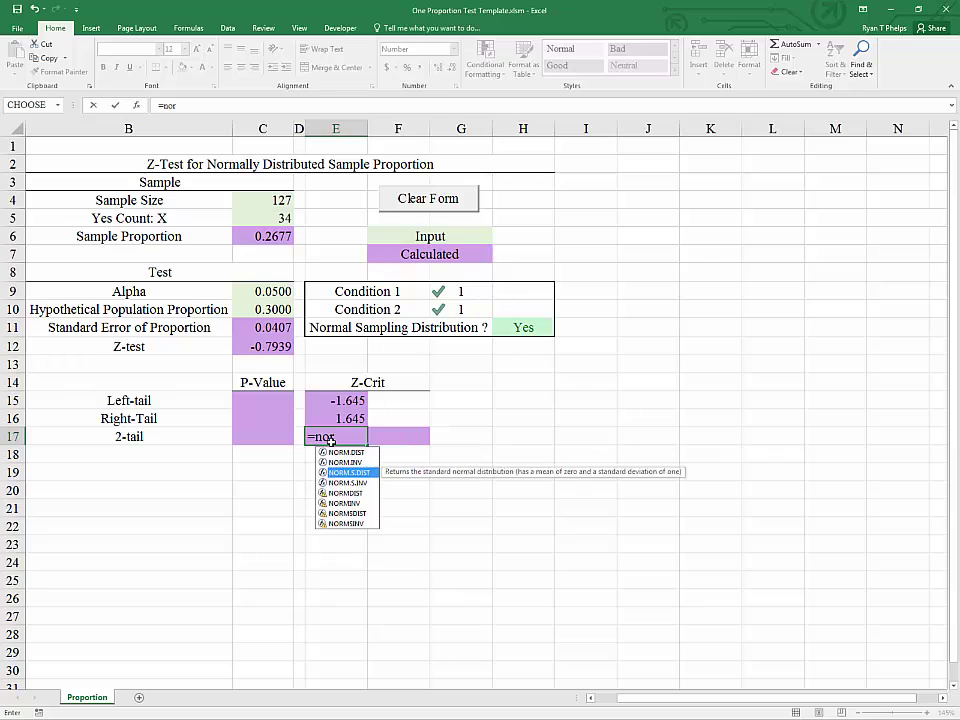
{"action": "key", "text": "Down"}
{"action": "key", "text": "Tab"}
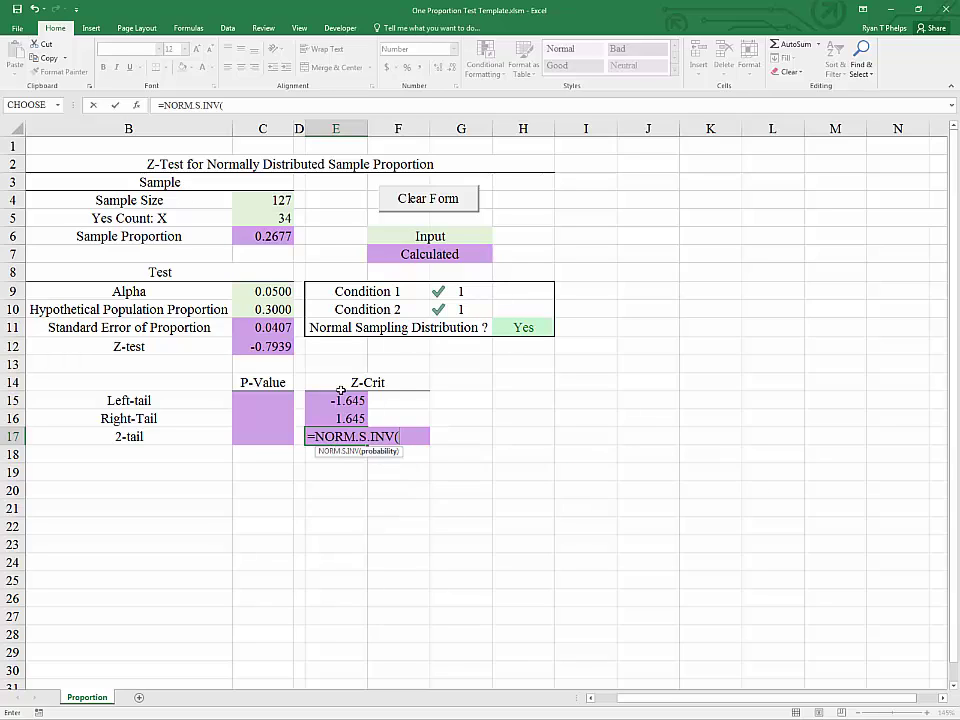
{"action": "left_click", "coordinate": [262, 291]}
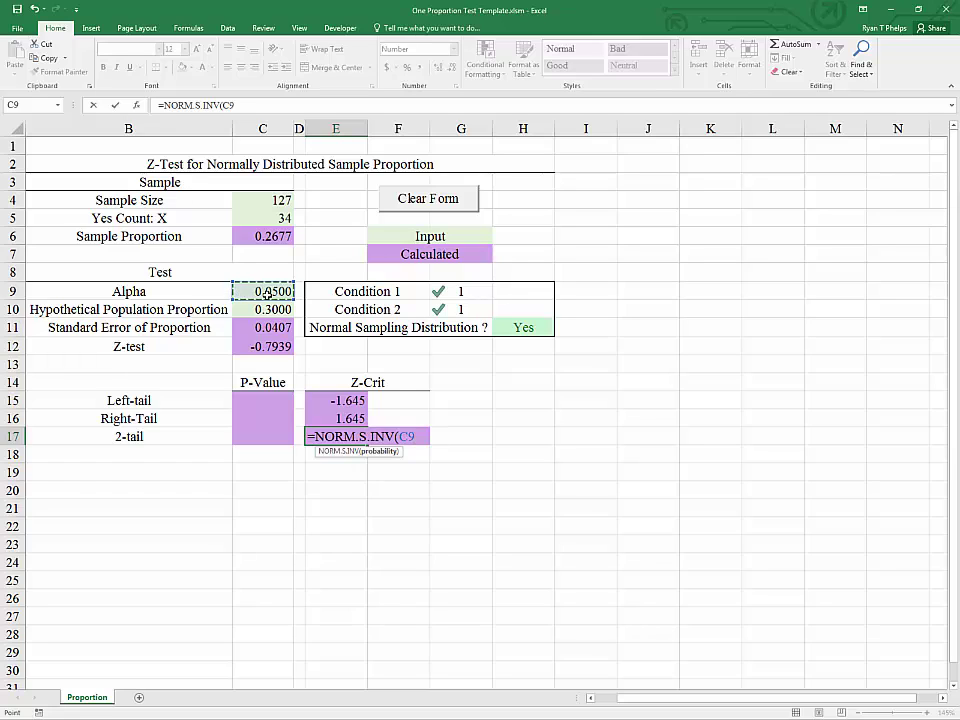
{"action": "type", "text": "/2,"}
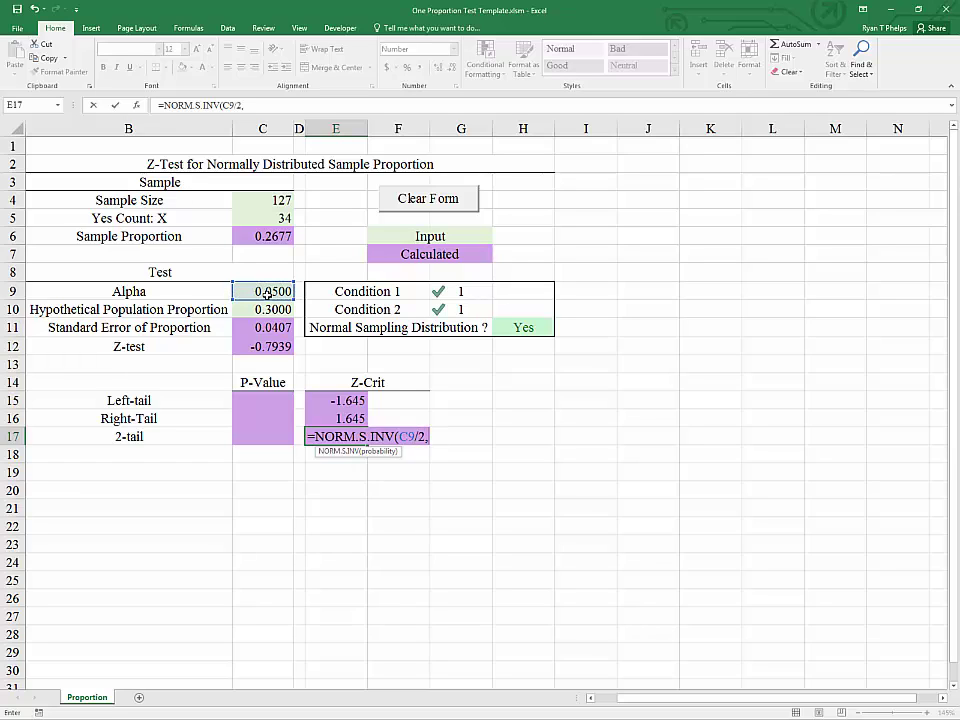
{"action": "key", "text": "BackSpace"}
{"action": "type", "text": ")"}
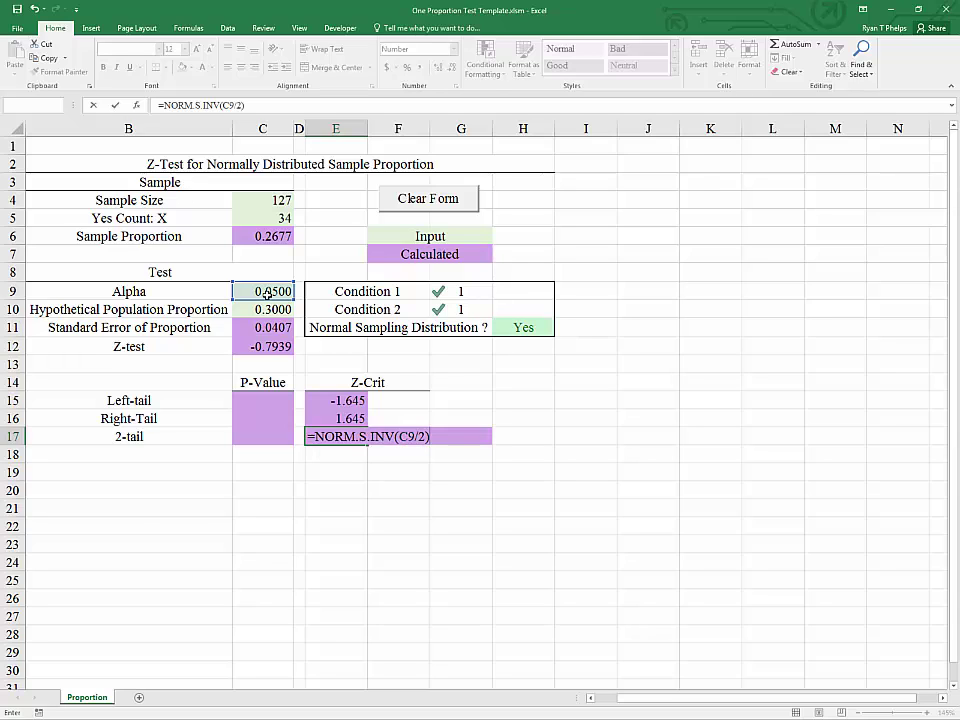
{"action": "key", "text": "Return"}
{"action": "left_click", "coordinate": [320, 436]}
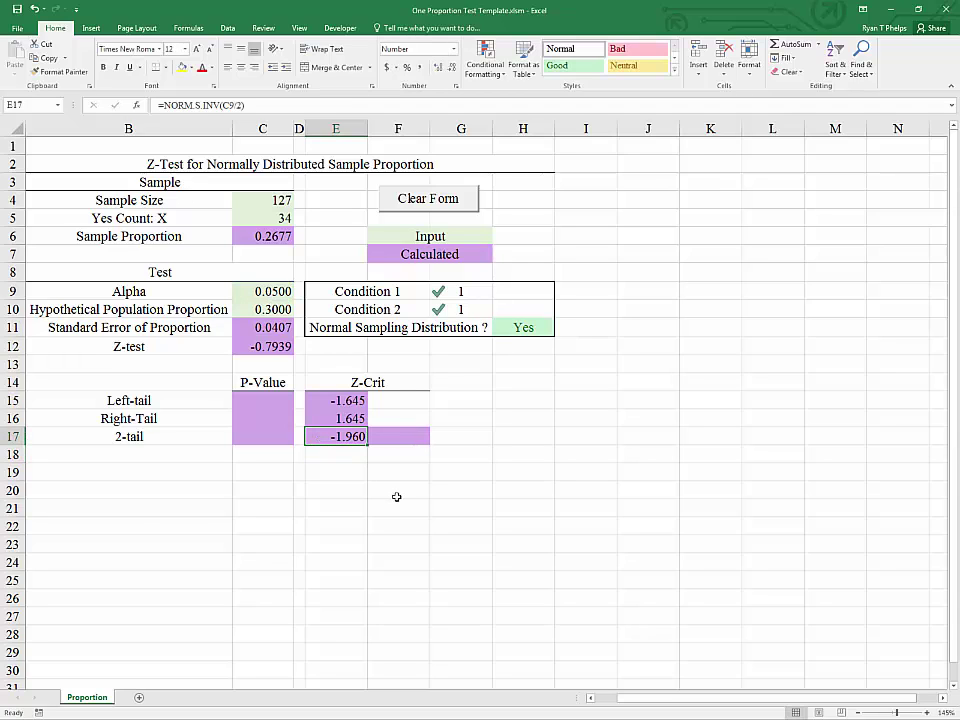
{"action": "left_click", "coordinate": [130, 446]}
{"action": "left_click", "coordinate": [131, 440]}
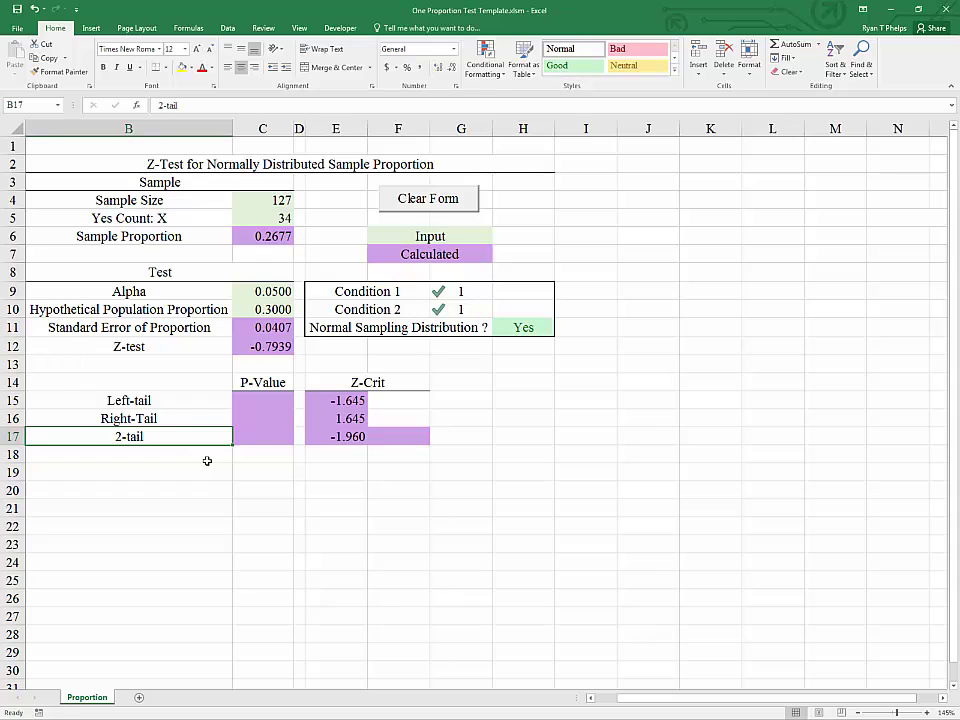
{"action": "left_click", "coordinate": [263, 313]}
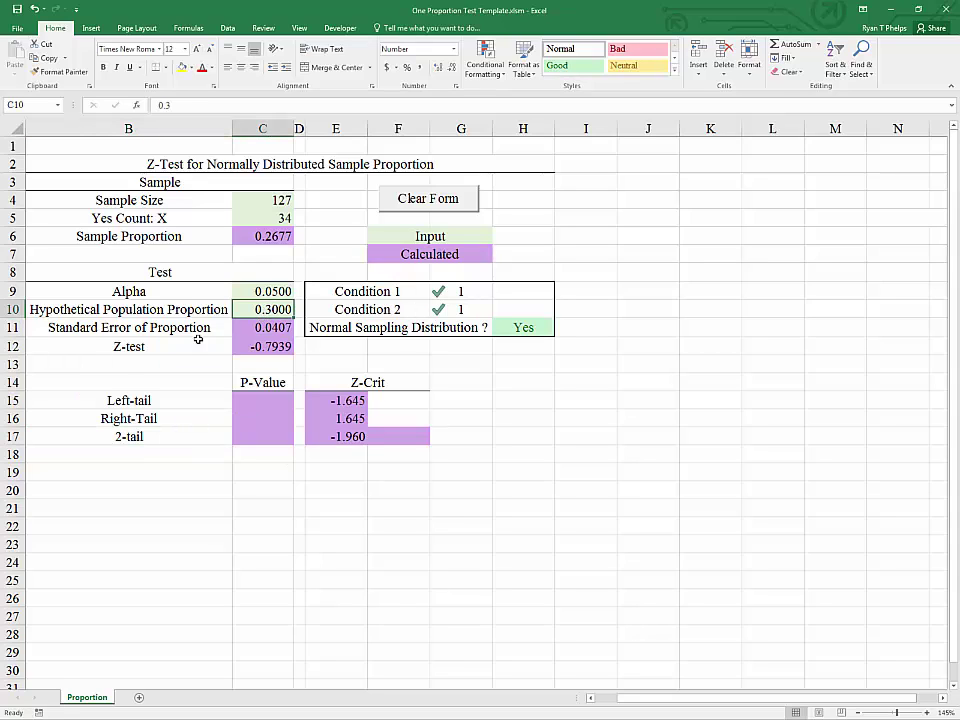
{"action": "left_click", "coordinate": [139, 437]}
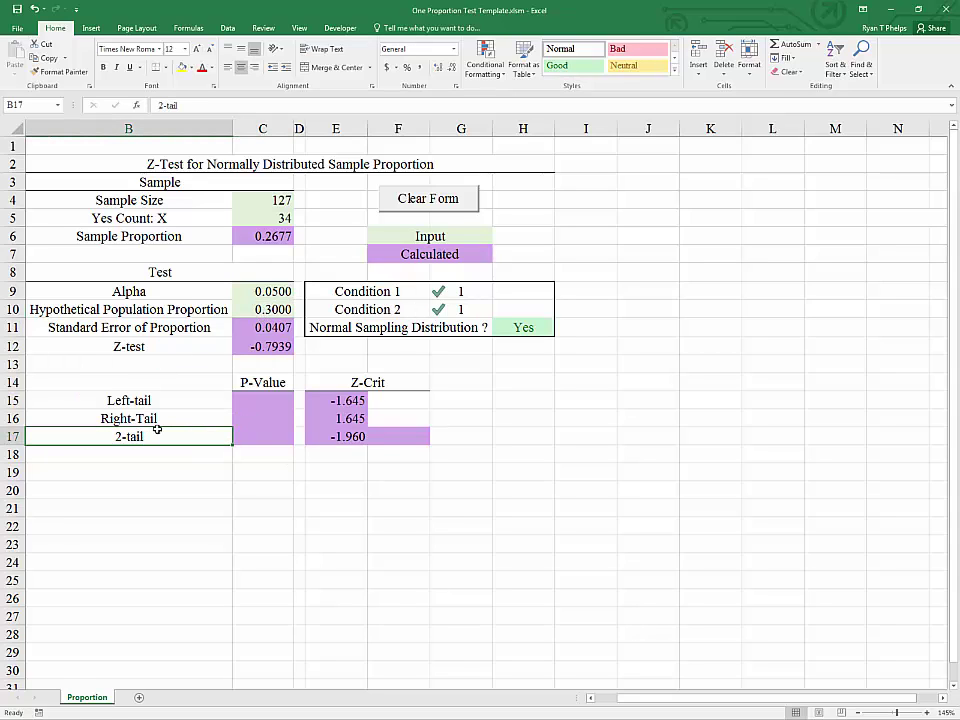
{"action": "left_click", "coordinate": [274, 311]}
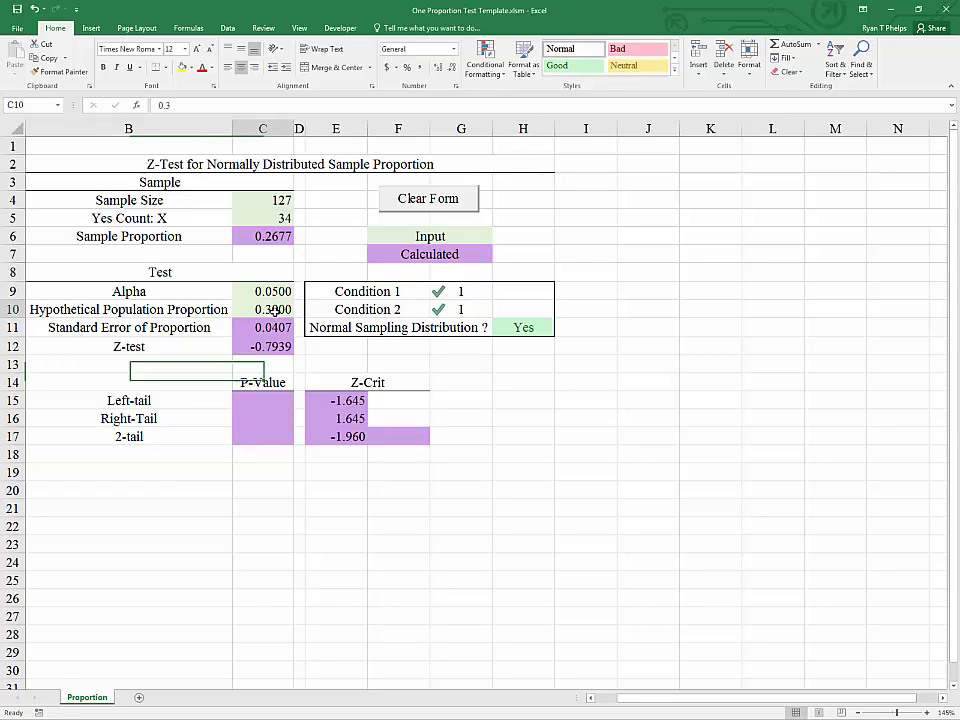
{"action": "left_click", "coordinate": [120, 437]}
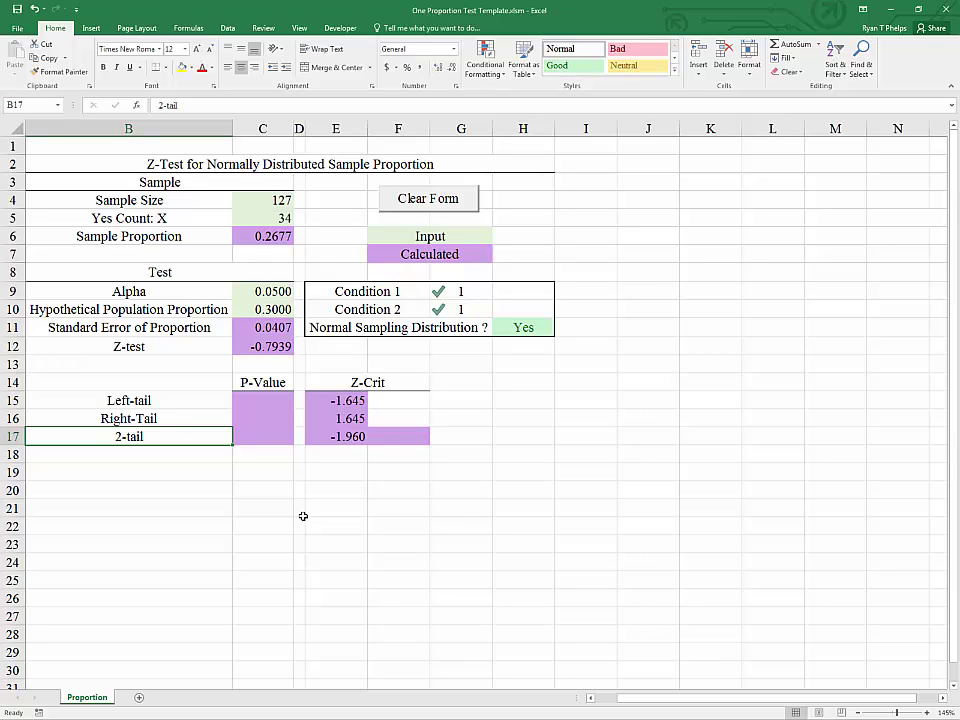
{"action": "left_click", "coordinate": [341, 443]}
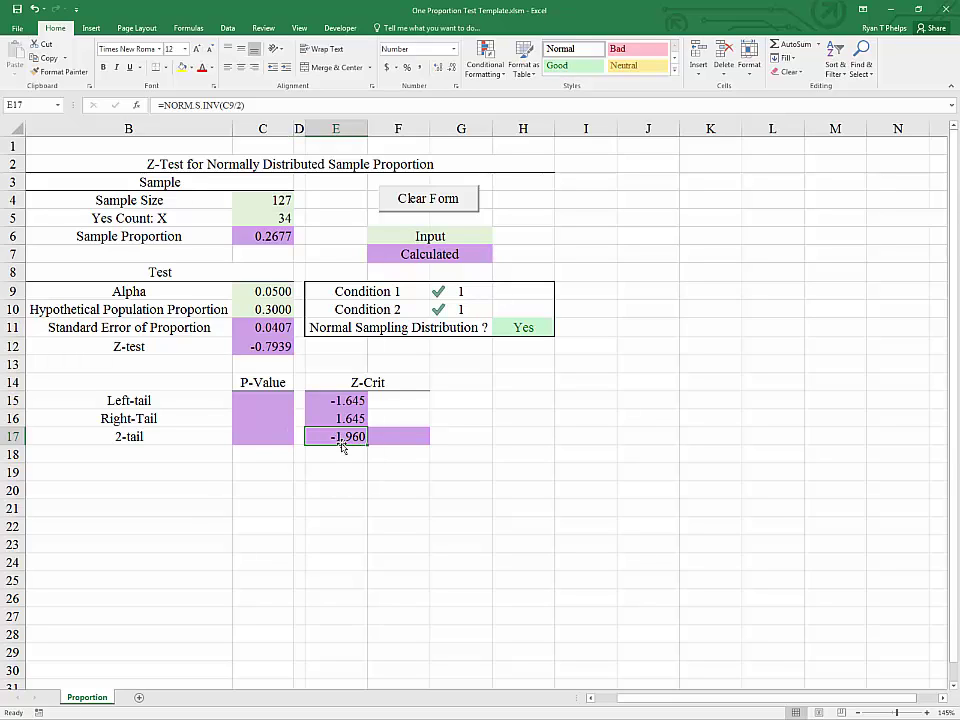
- Enter =-1*E17 in F17 for the upper two-tailed critical value 1.960
{"action": "key", "text": "Right"}
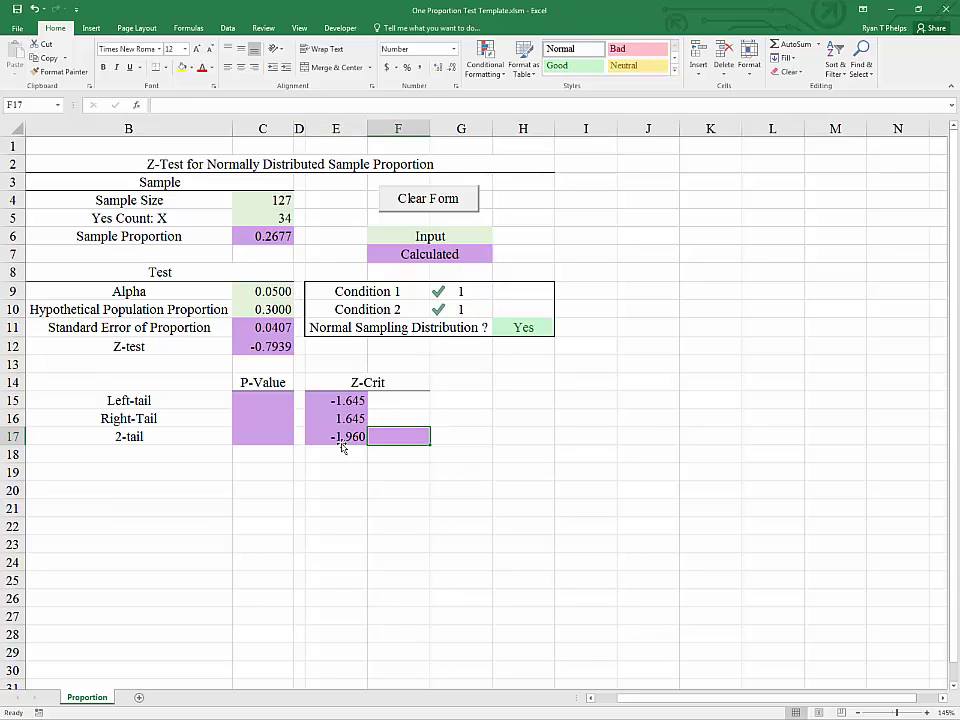
{"action": "type", "text": "="}
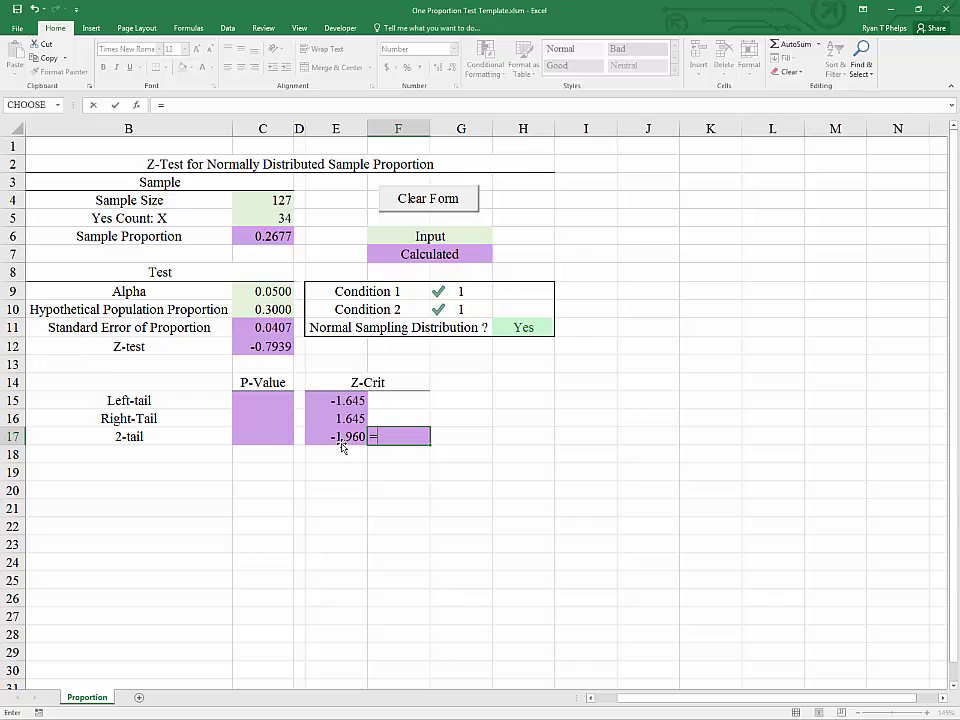
{"action": "type", "text": "-1*"}
{"action": "left_click", "coordinate": [341, 447]}
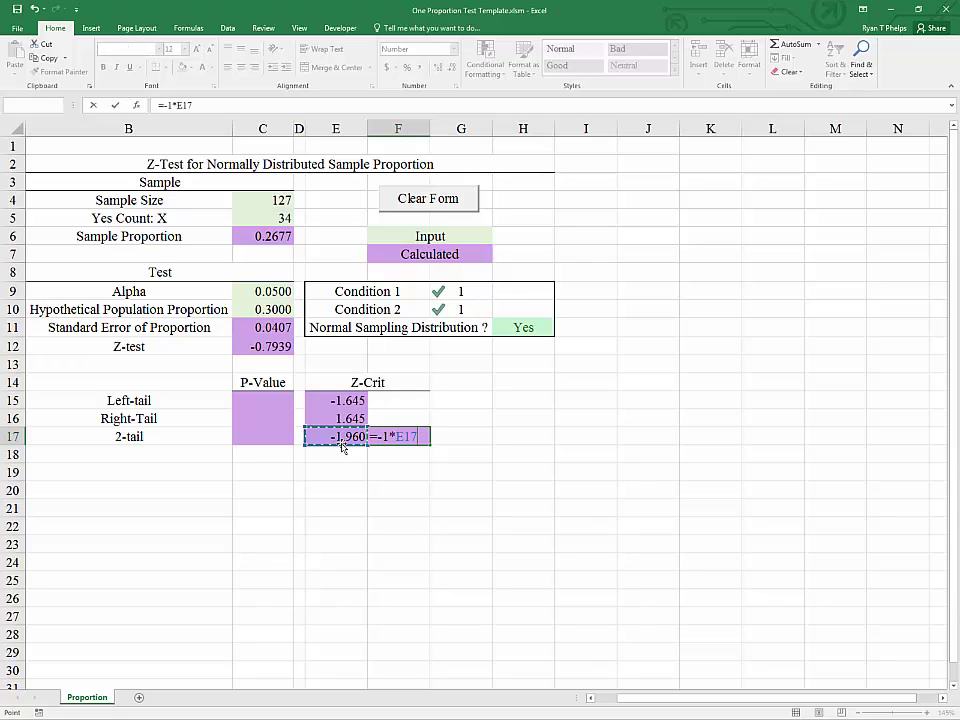
{"action": "key", "text": "Return"}
{"action": "left_click", "coordinate": [341, 446]}
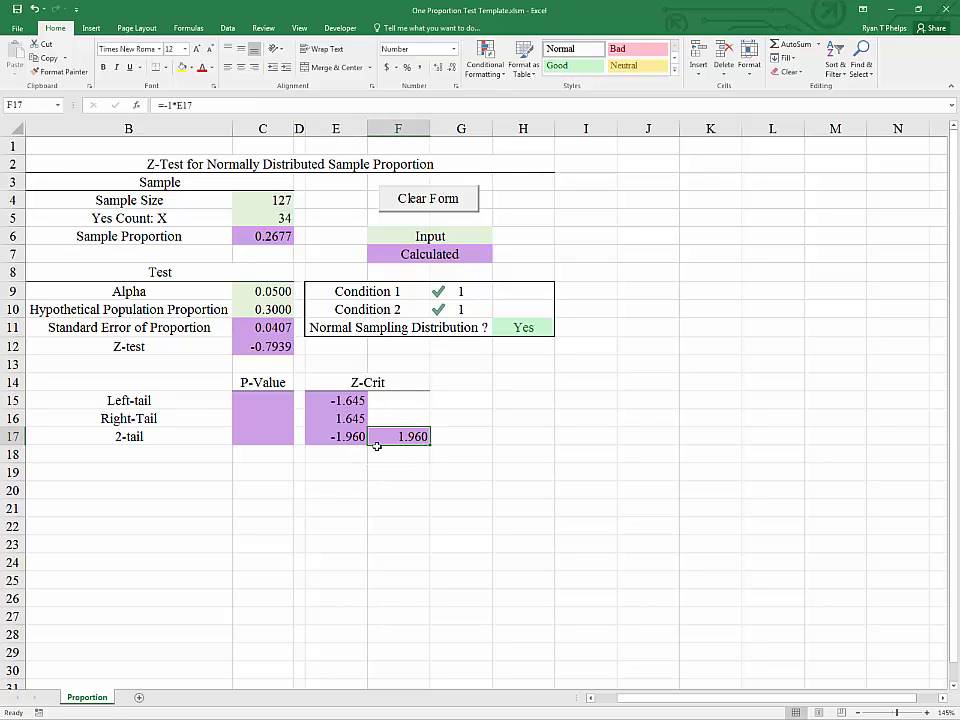
{"action": "left_click", "coordinate": [335, 454]}
{"action": "left_click_drag", "start_coordinate": [322, 472], "coordinate": [320, 464]}
{"action": "left_click", "coordinate": [255, 484]}
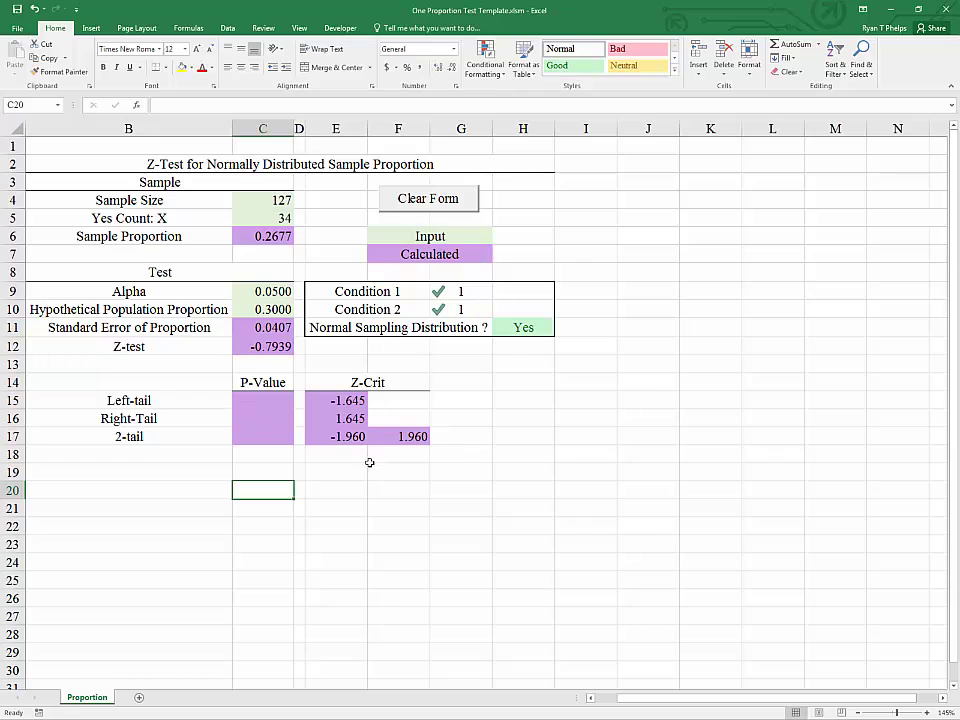
{"action": "left_click", "coordinate": [255, 347]}
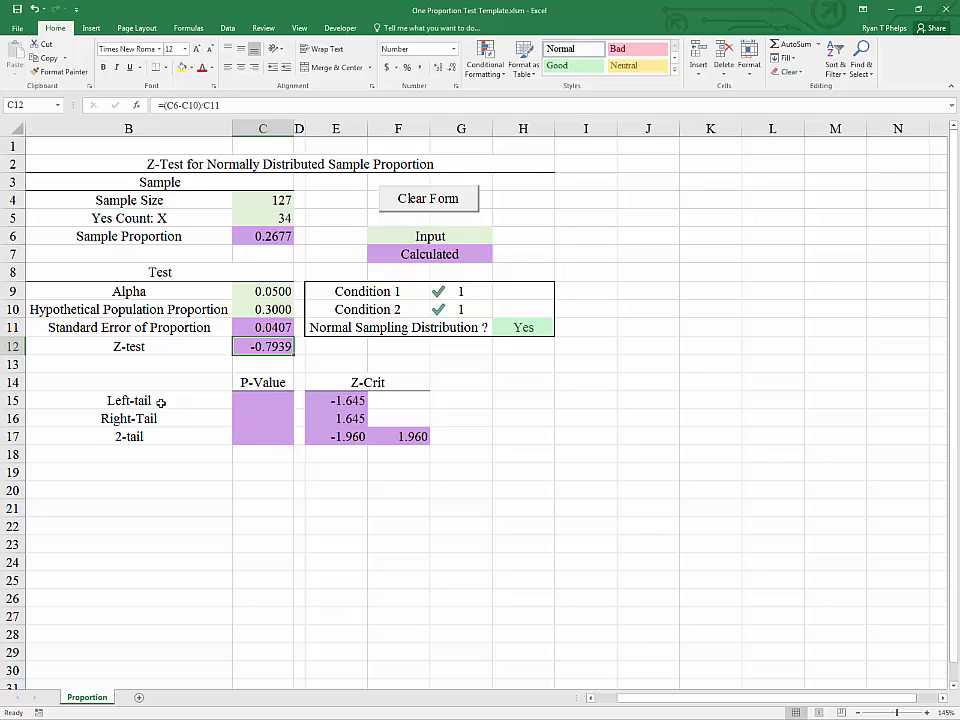
{"action": "left_click", "coordinate": [337, 400]}
{"action": "left_click", "coordinate": [257, 347]}
{"action": "left_click", "coordinate": [328, 400]}
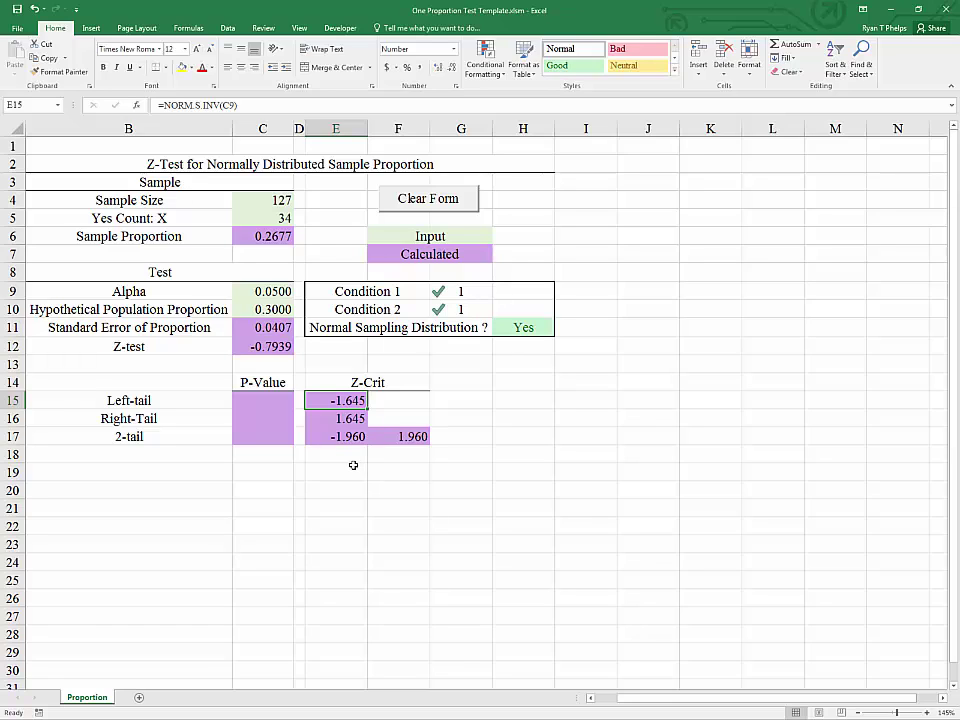
{"action": "left_click", "coordinate": [201, 412]}
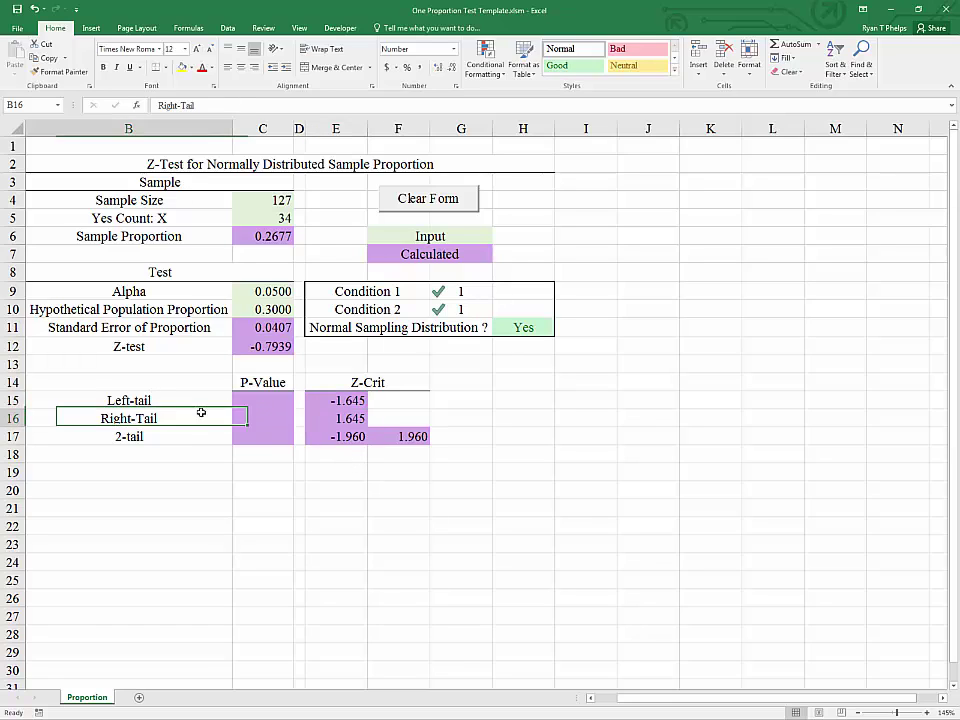
{"action": "left_click", "coordinate": [326, 418]}
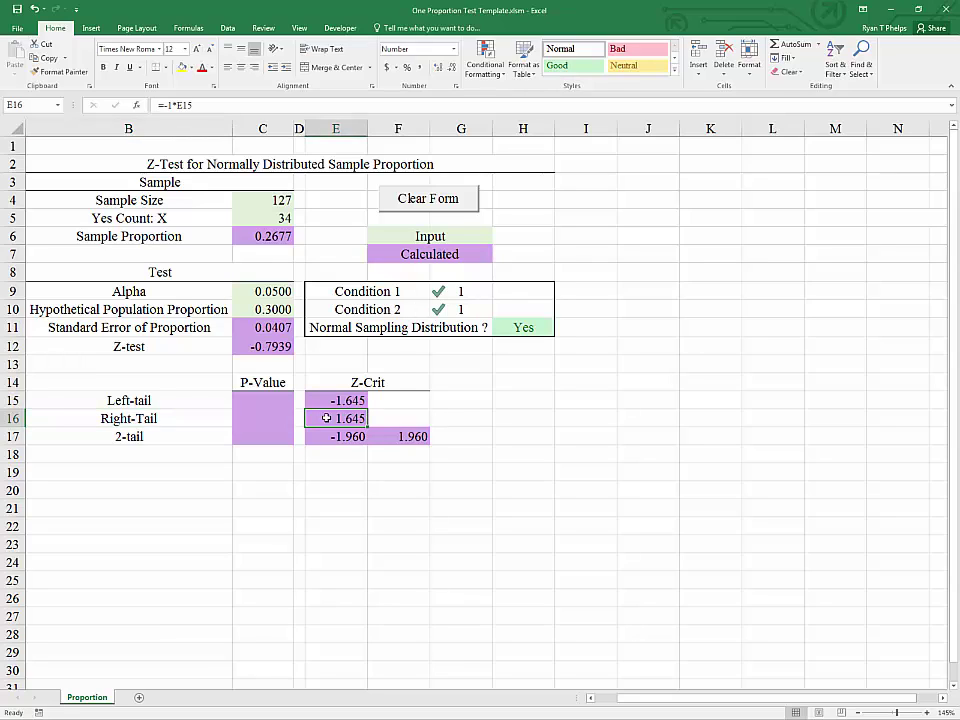
{"action": "left_click", "coordinate": [243, 347]}
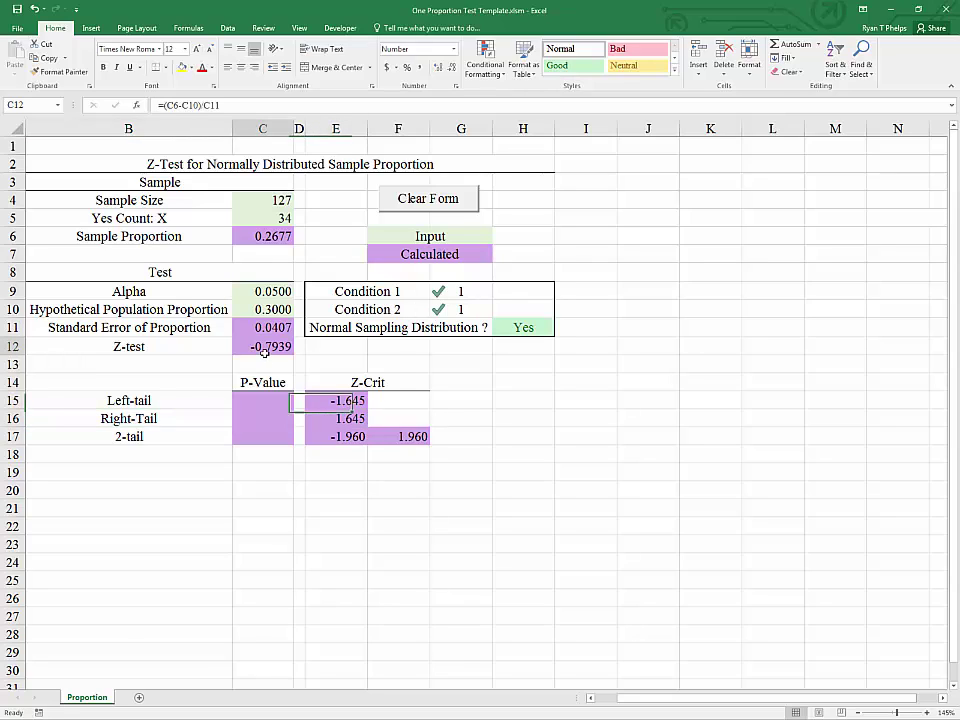
{"action": "left_click", "coordinate": [341, 420]}
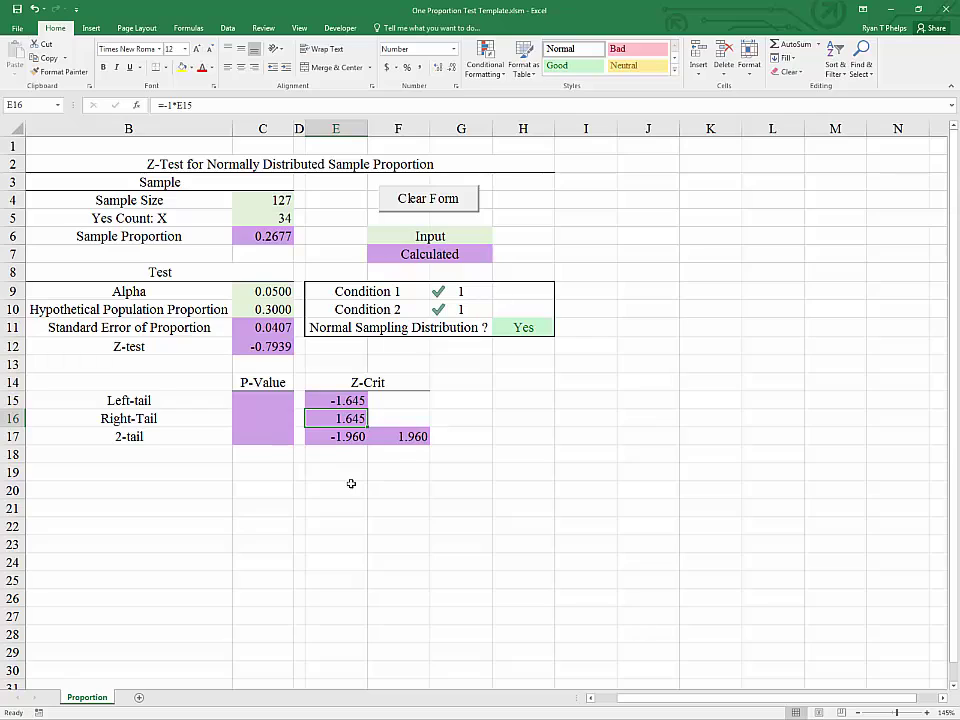
{"action": "left_click", "coordinate": [167, 441]}
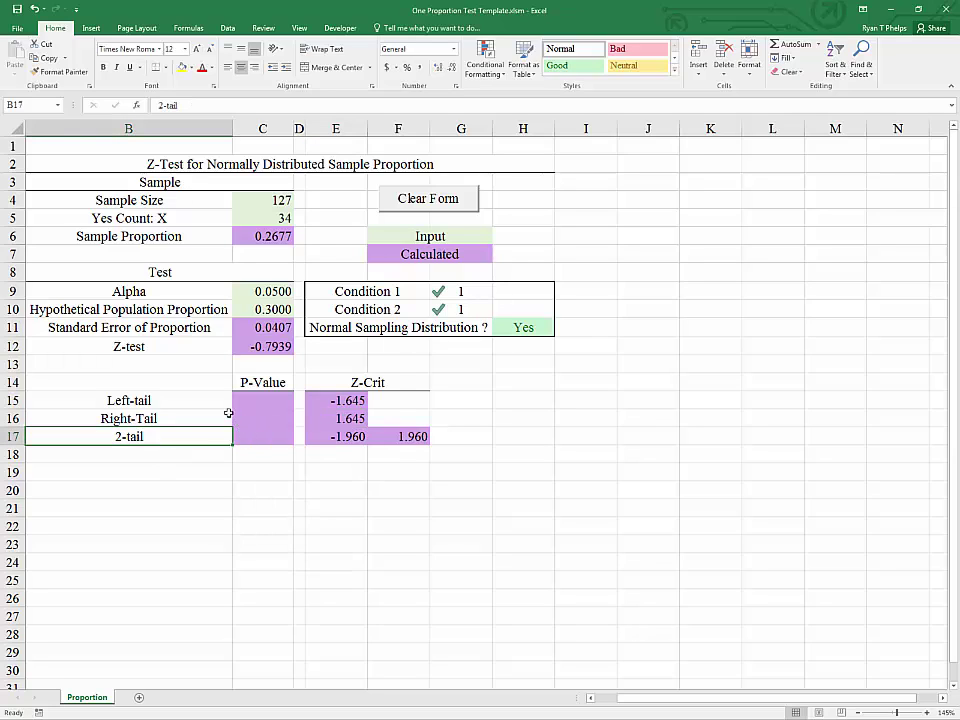
{"action": "left_click", "coordinate": [258, 347]}
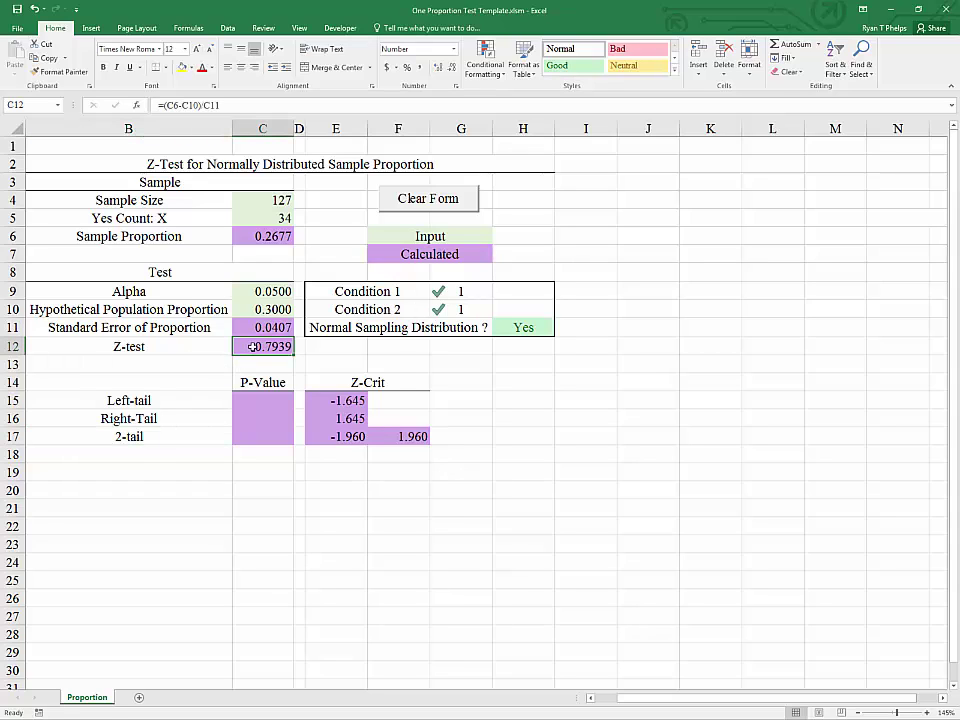
{"action": "left_click", "coordinate": [352, 436]}
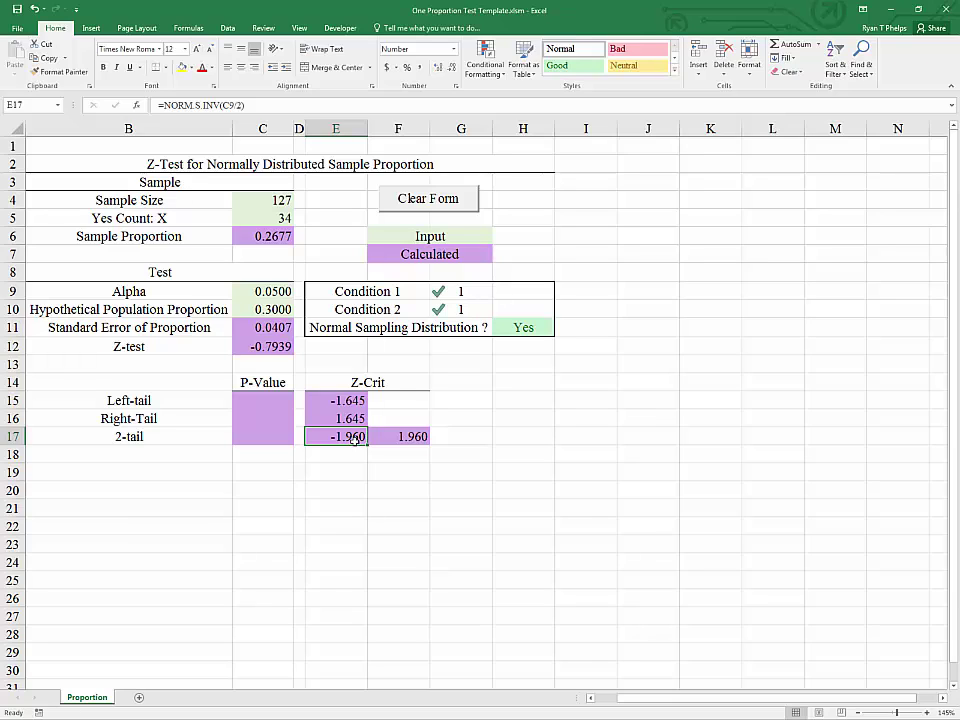
{"action": "left_click", "coordinate": [393, 438]}
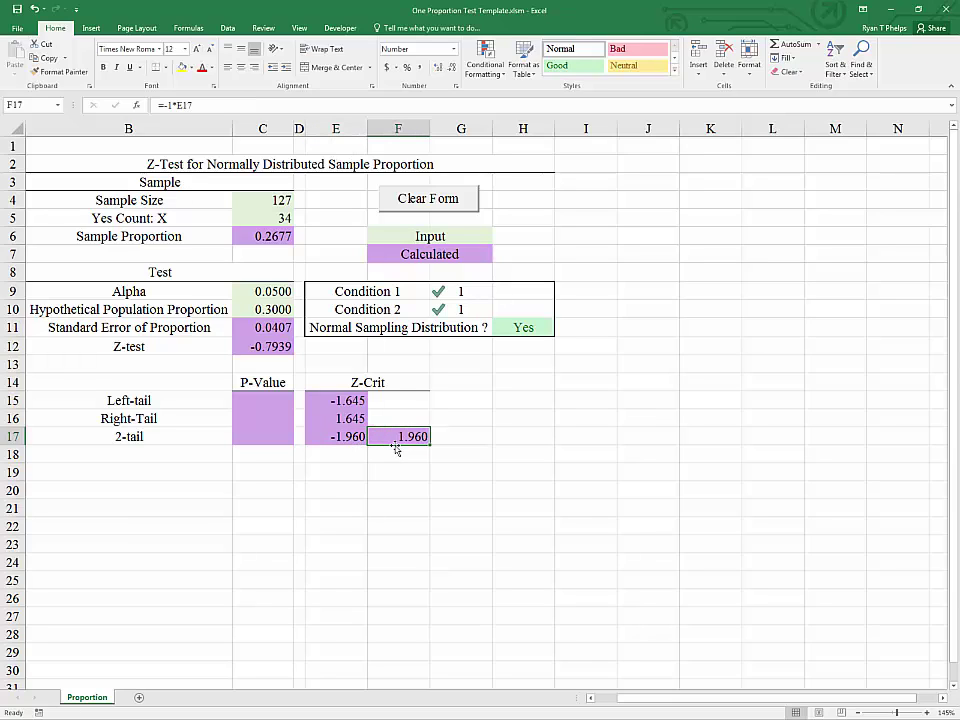
{"action": "left_click", "coordinate": [263, 346]}
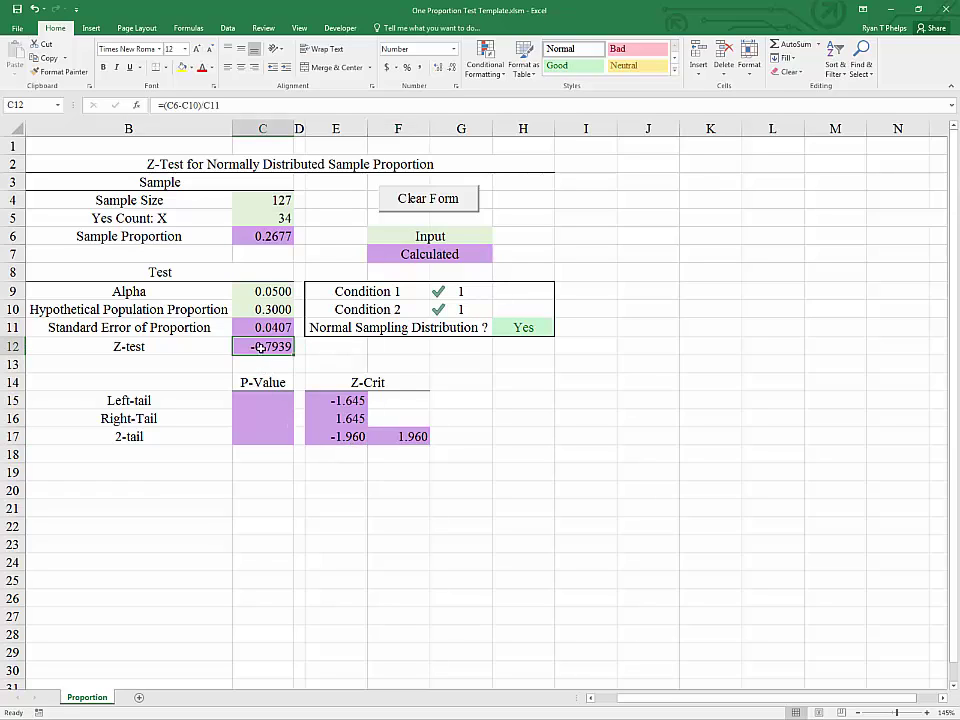
{"action": "left_click", "coordinate": [261, 291]}
- Review the alpha, Z-test statistic and left-tail critical value before filling the left-tail p-value in C15
{"action": "left_click", "coordinate": [263, 346]}
{"action": "left_click", "coordinate": [251, 521]}
{"action": "left_click", "coordinate": [316, 458]}
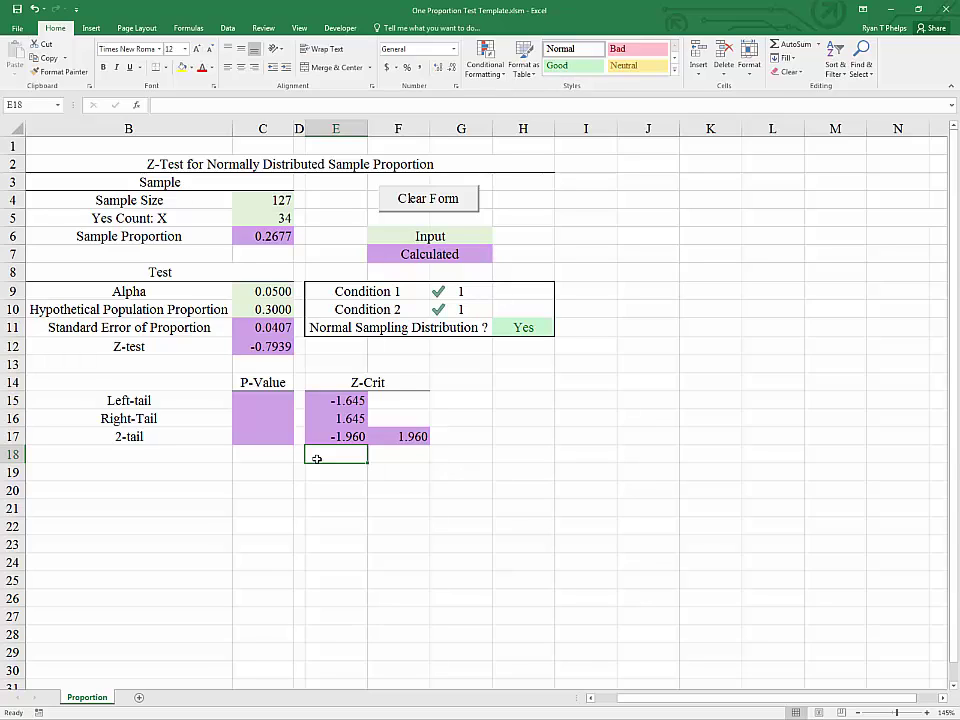
{"action": "left_click", "coordinate": [260, 400]}
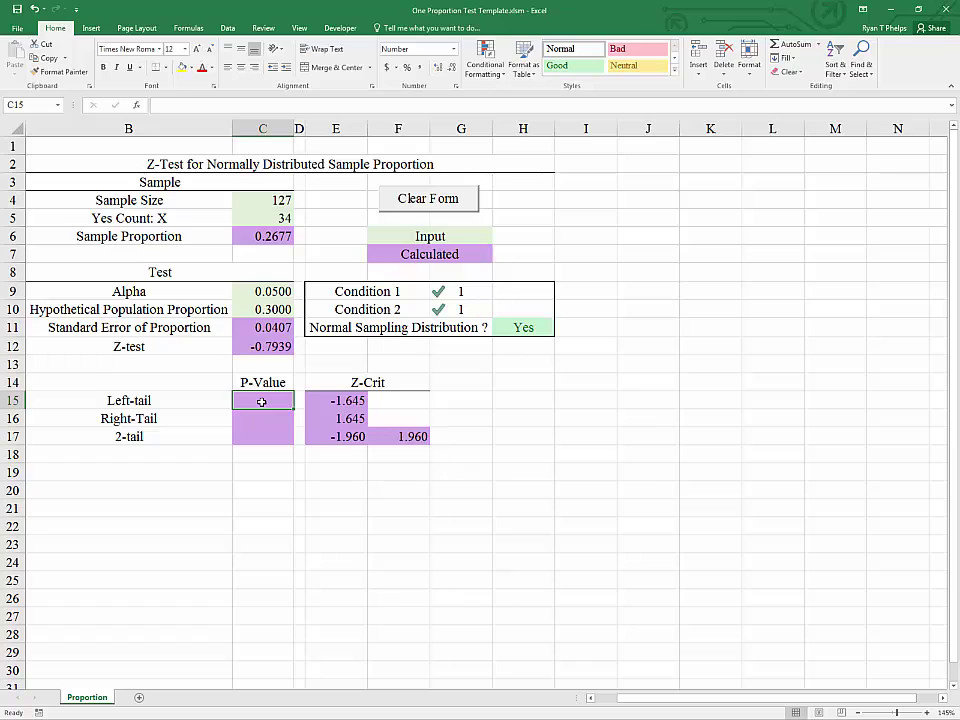
{"action": "left_click", "coordinate": [265, 292]}
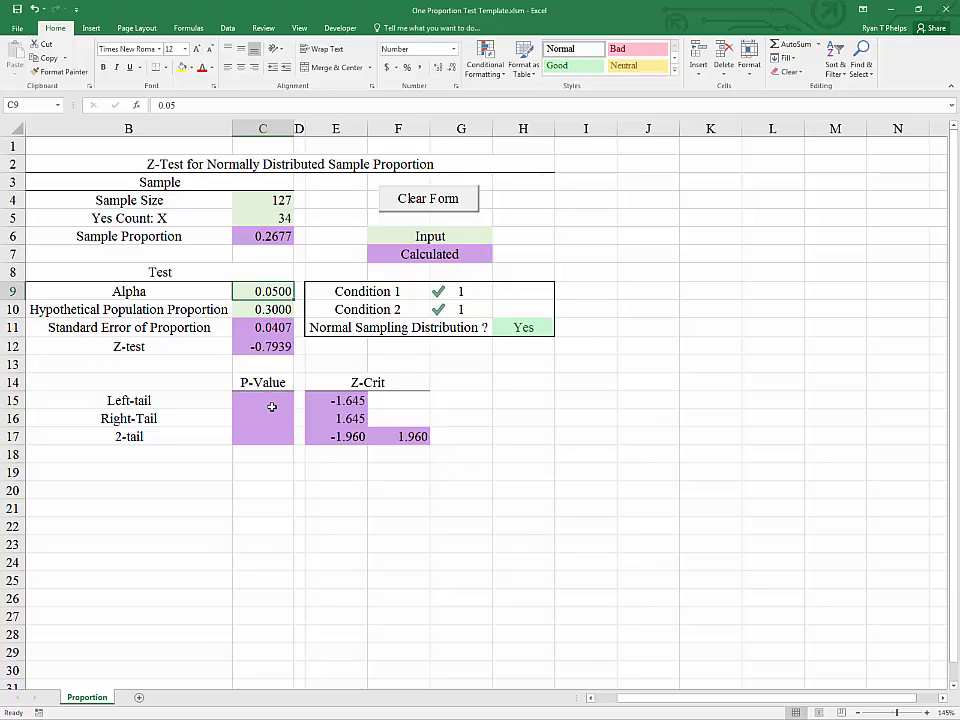
{"action": "left_click", "coordinate": [271, 406]}
{"action": "left_click", "coordinate": [255, 346]}
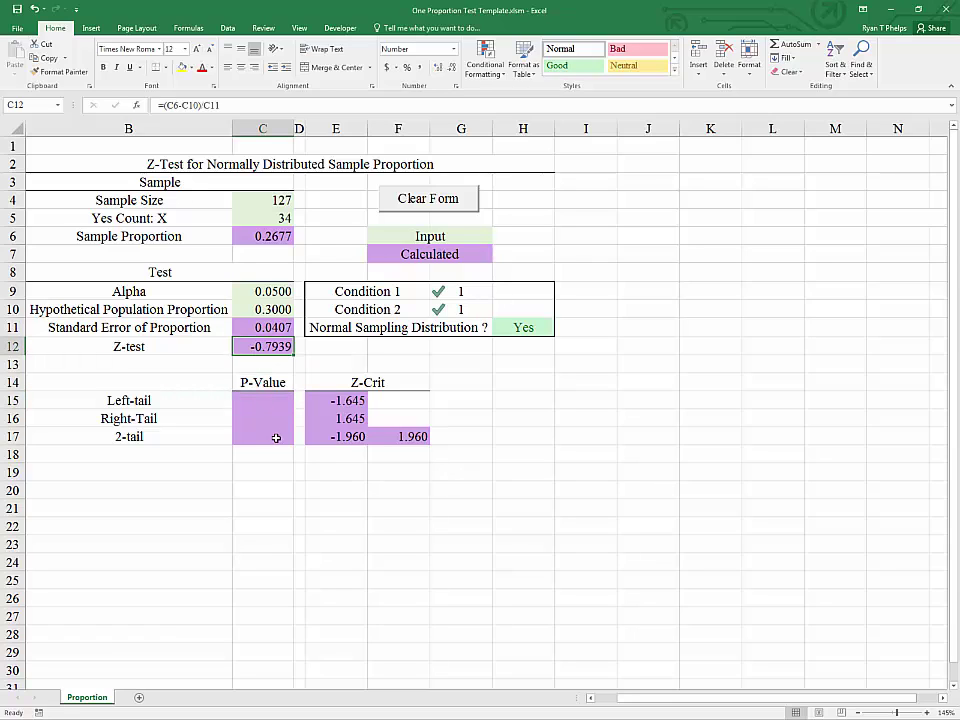
{"action": "left_click", "coordinate": [322, 401]}
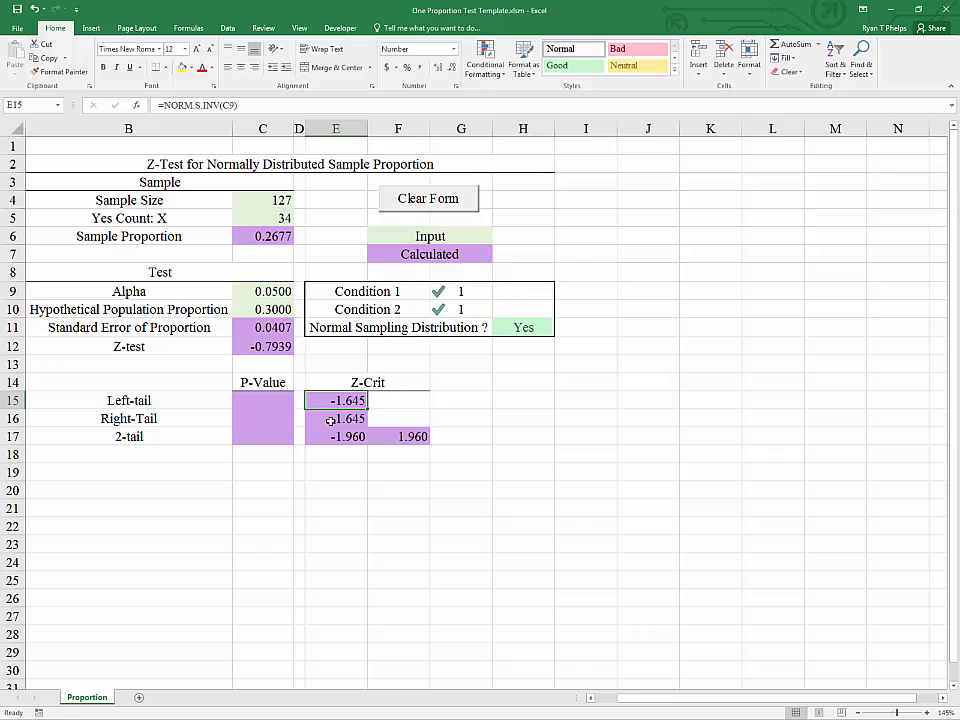
{"action": "left_click", "coordinate": [258, 292]}
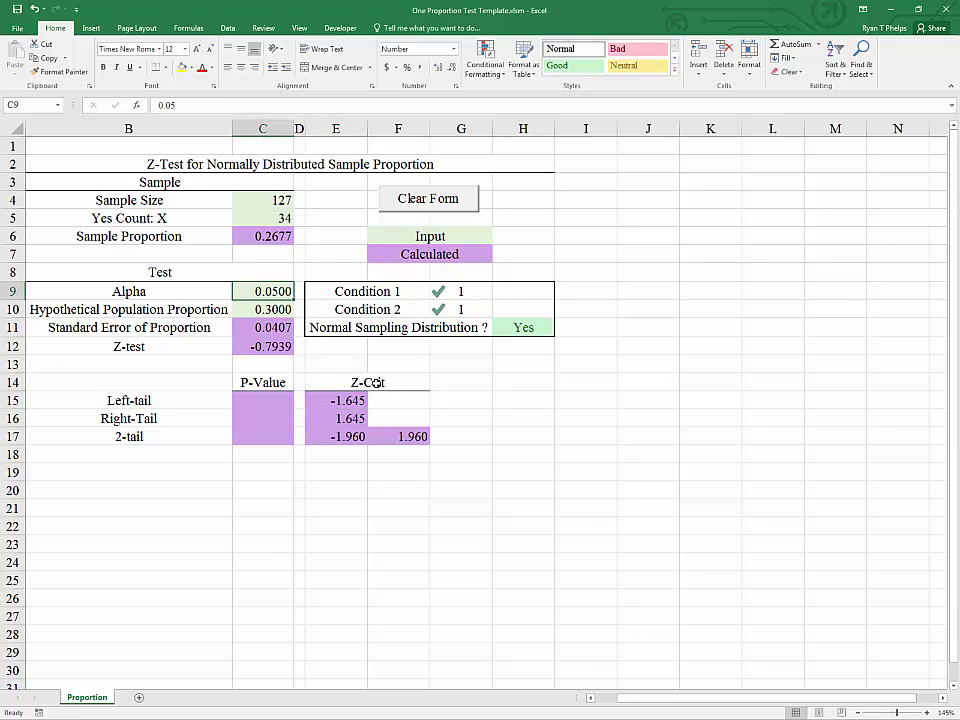
{"action": "left_click", "coordinate": [340, 402]}
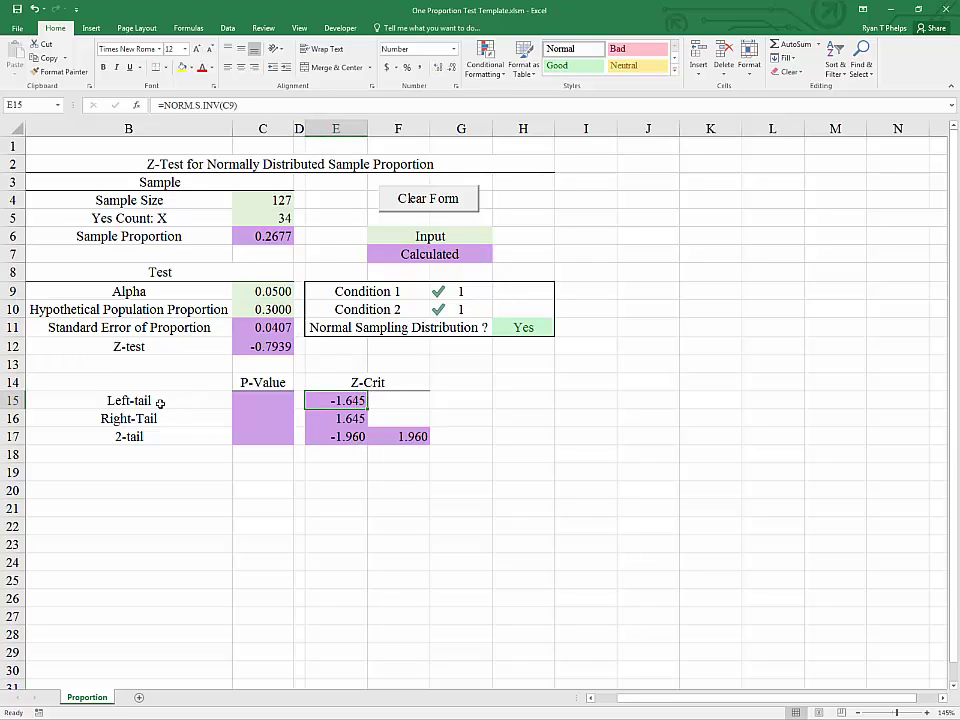
{"action": "left_click", "coordinate": [254, 404]}
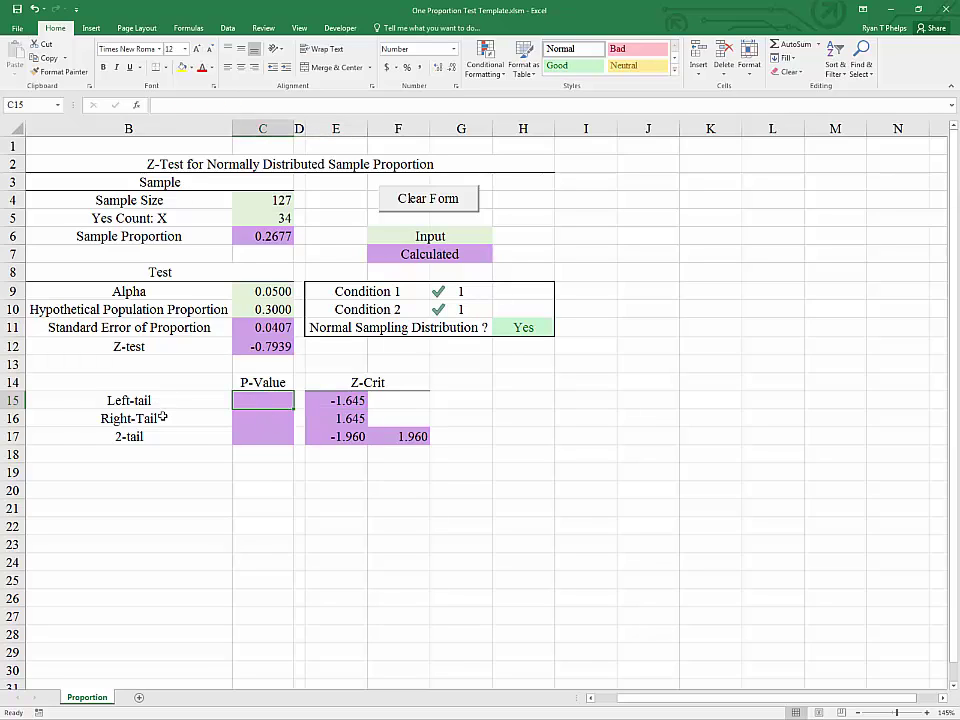
{"action": "left_click", "coordinate": [272, 347]}
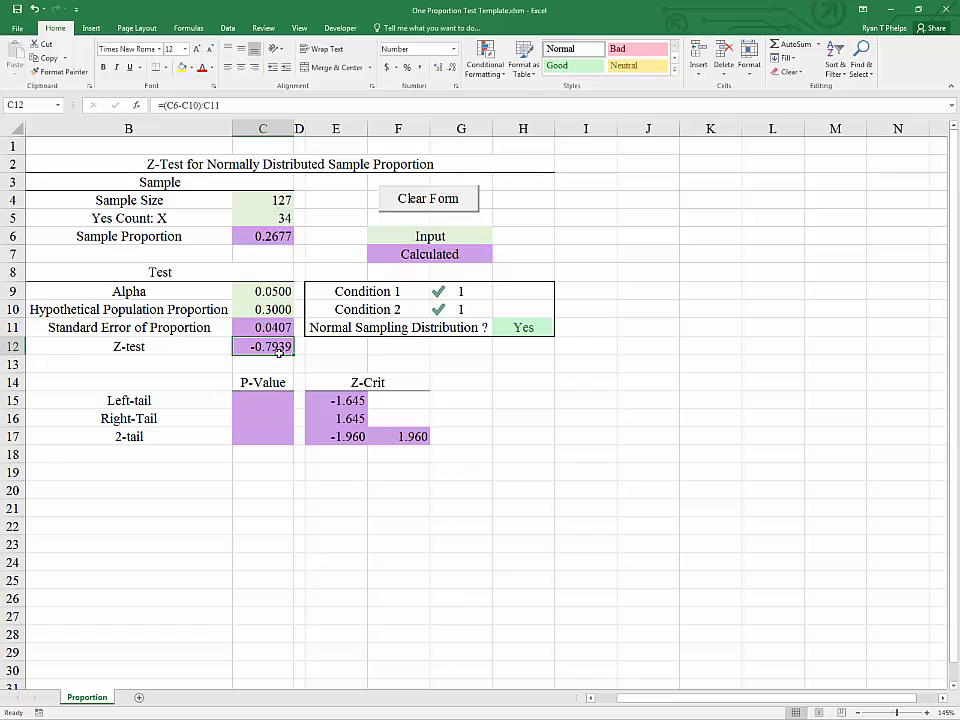
{"action": "left_click", "coordinate": [259, 402]}
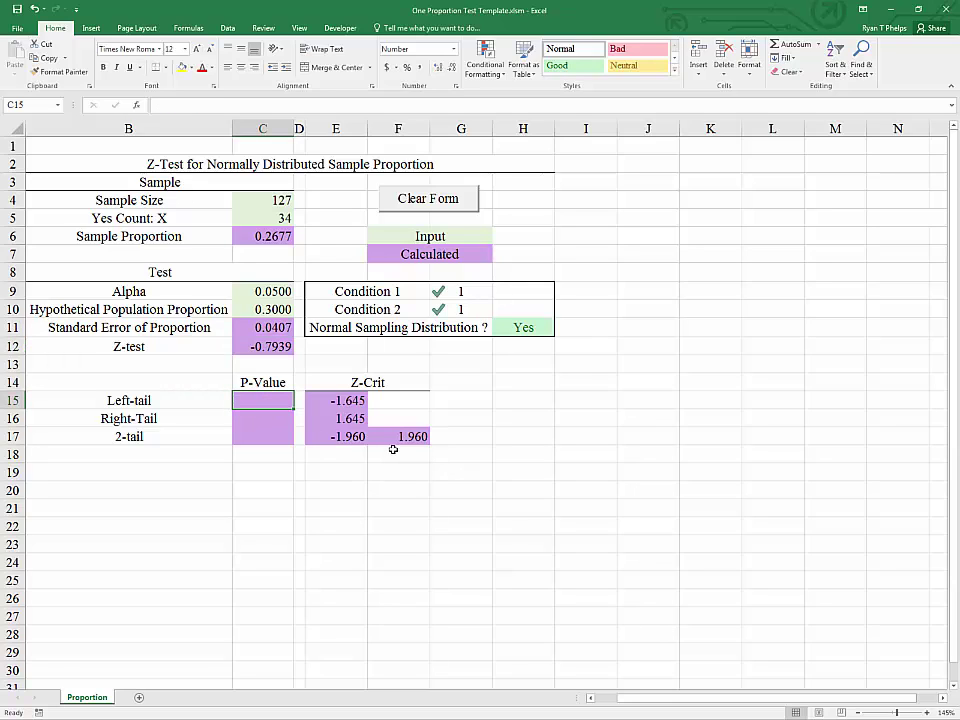
- Enter =NORM.S.DIST(C12,TRUE) in C15 for a left-tail p-value of 0.2136
{"action": "type", "text": "=norm"}
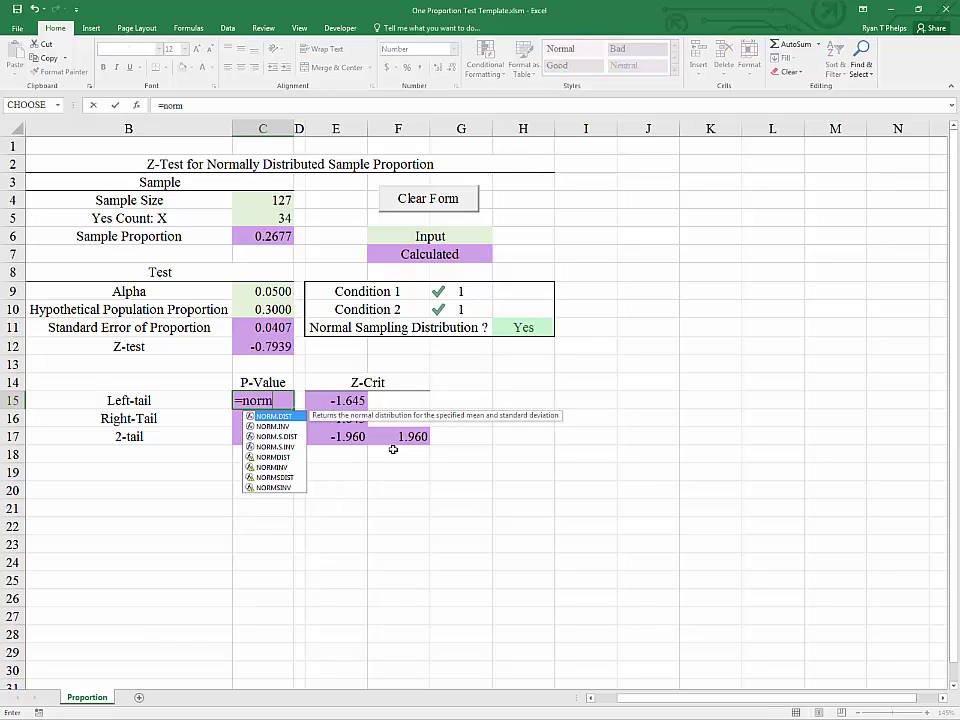
{"action": "key", "text": "Down"}
{"action": "key", "text": "Down"}
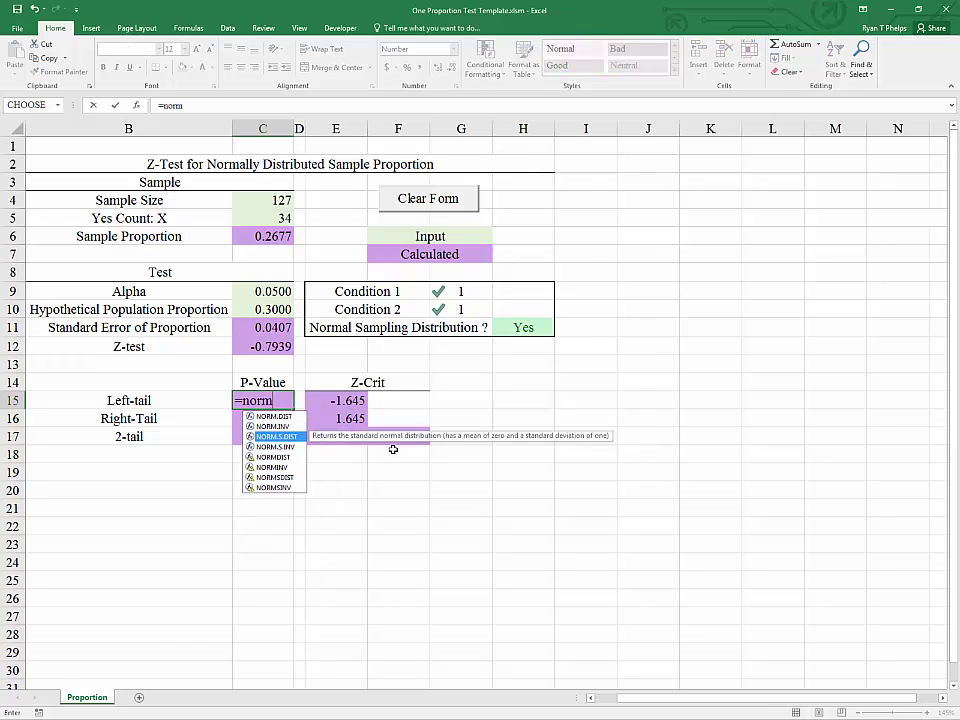
{"action": "key", "text": "Tab"}
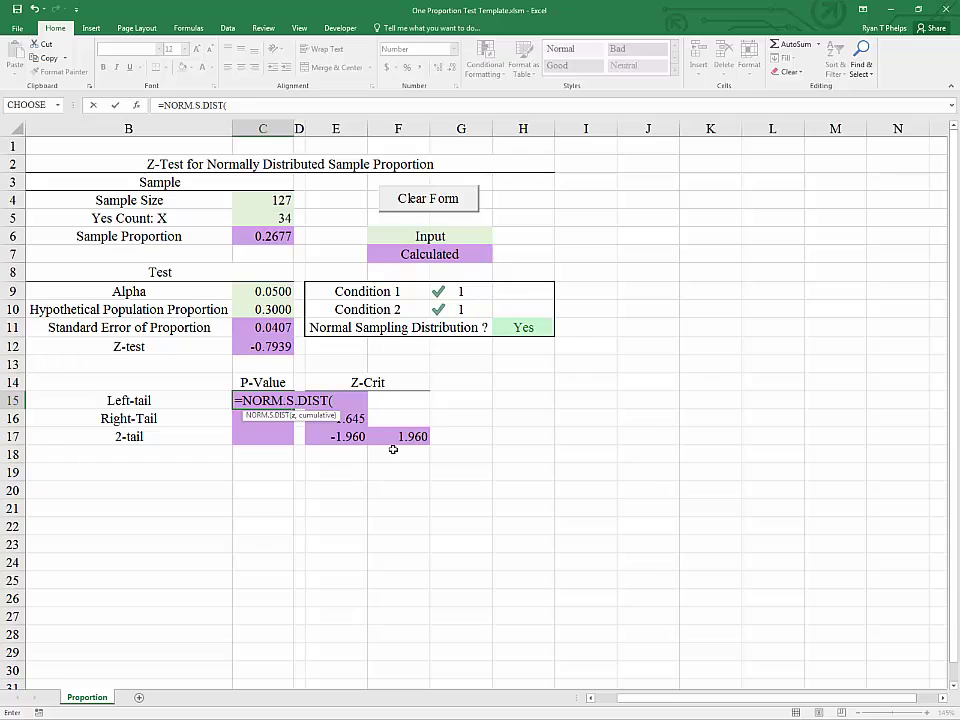
{"action": "left_click", "coordinate": [257, 347]}
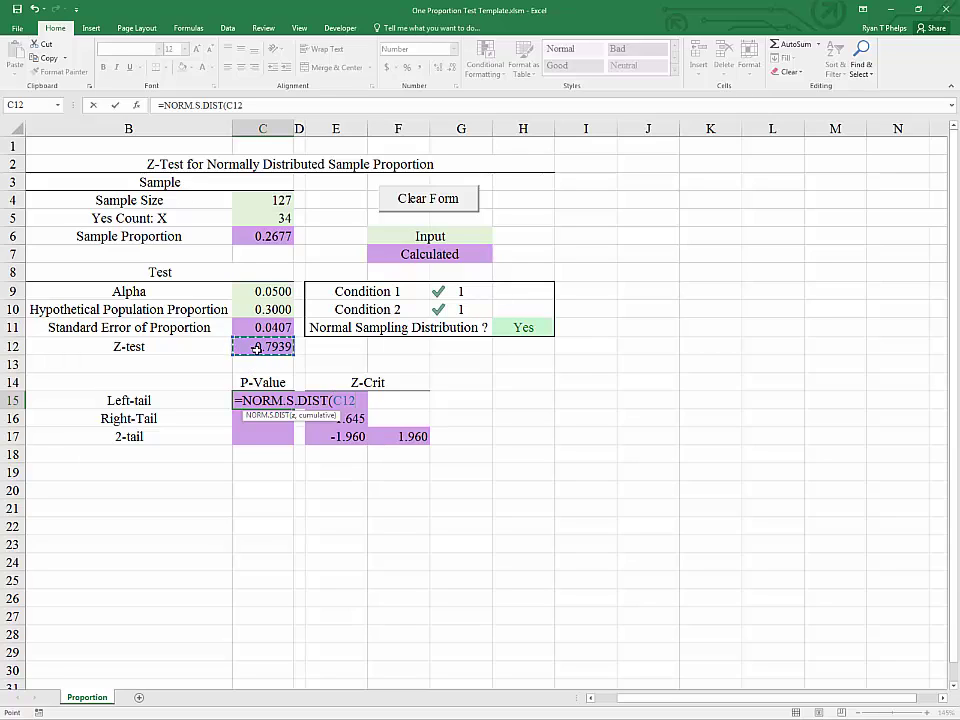
{"action": "type", "text": ","}
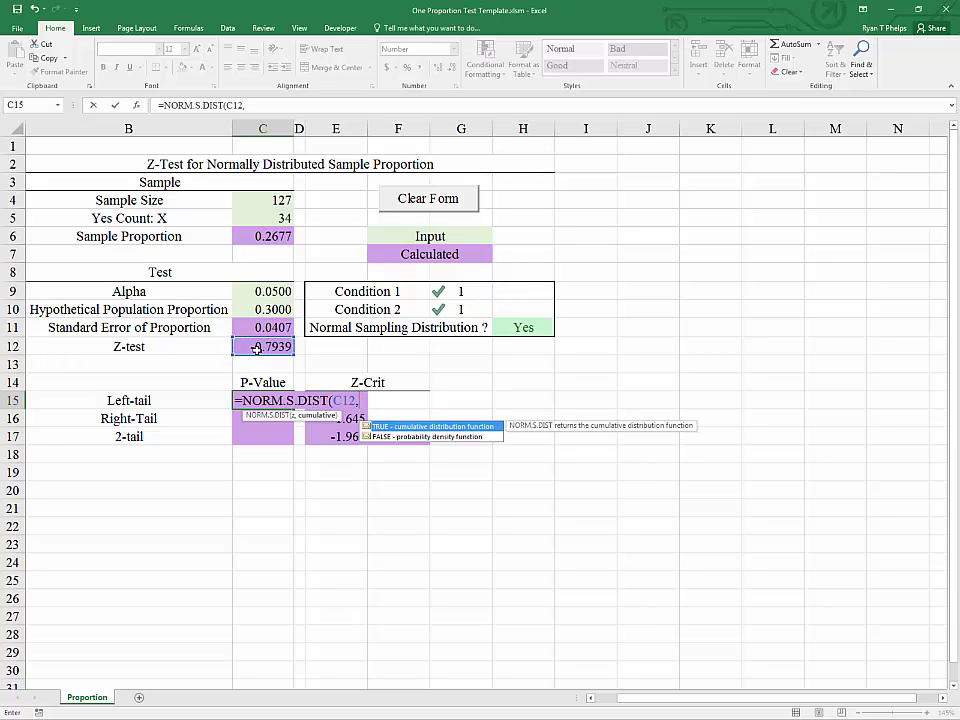
{"action": "key", "text": "Tab"}
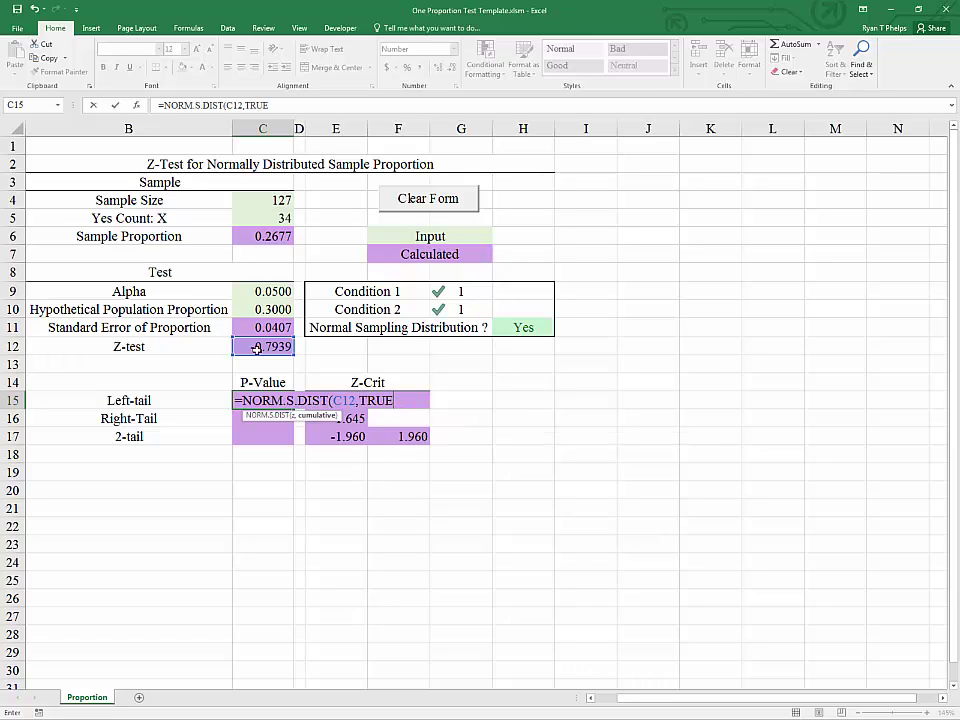
{"action": "type", "text": ")"}
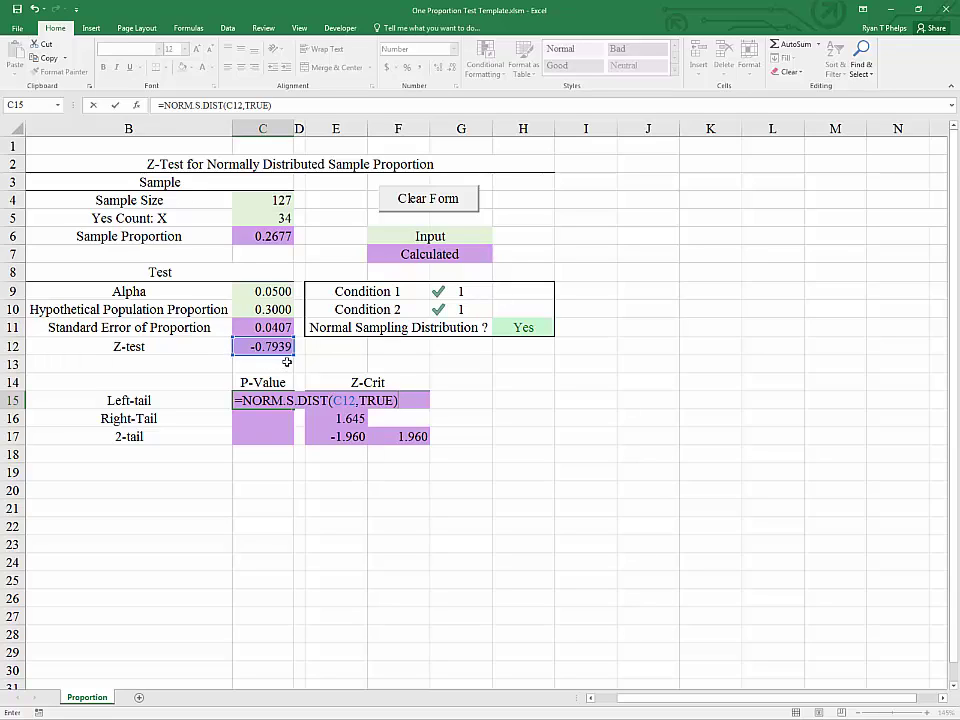
{"action": "key", "text": "Return"}
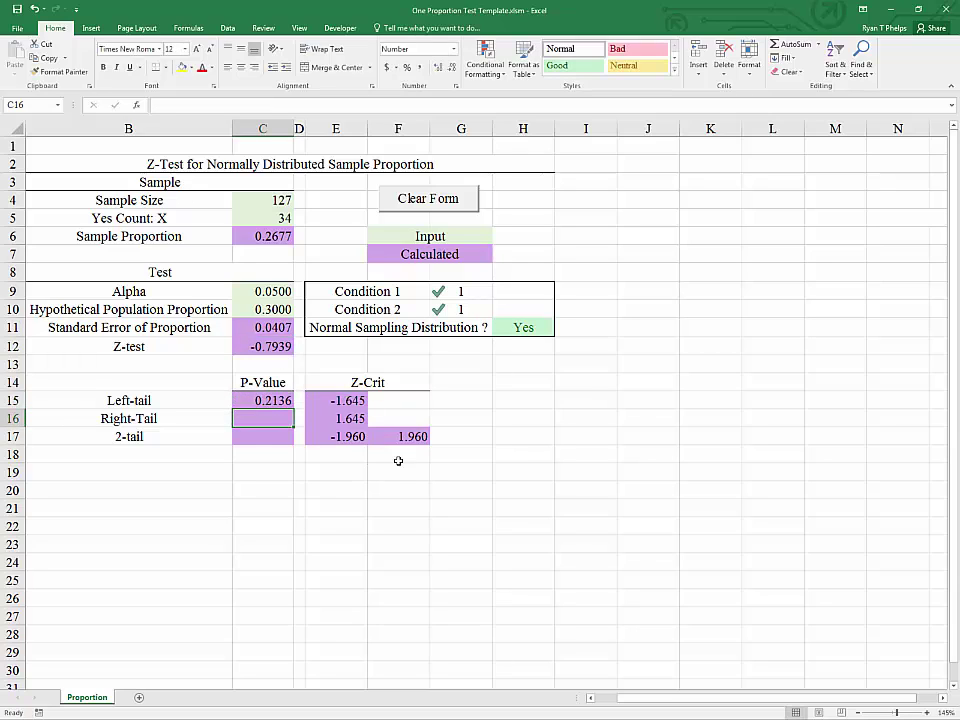
- Review the p-value cells, tail labels and C15 formula, then select the right-tail p-value cell C16
{"action": "left_click_drag", "start_coordinate": [261, 399], "coordinate": [266, 433]}
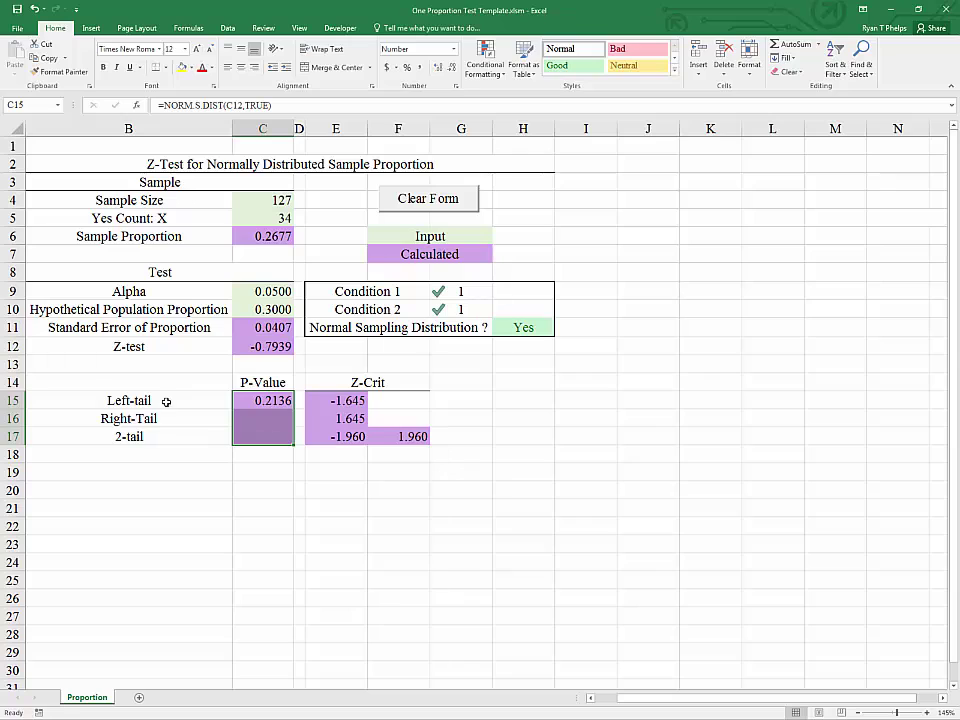
{"action": "left_click_drag", "start_coordinate": [165, 400], "coordinate": [219, 438]}
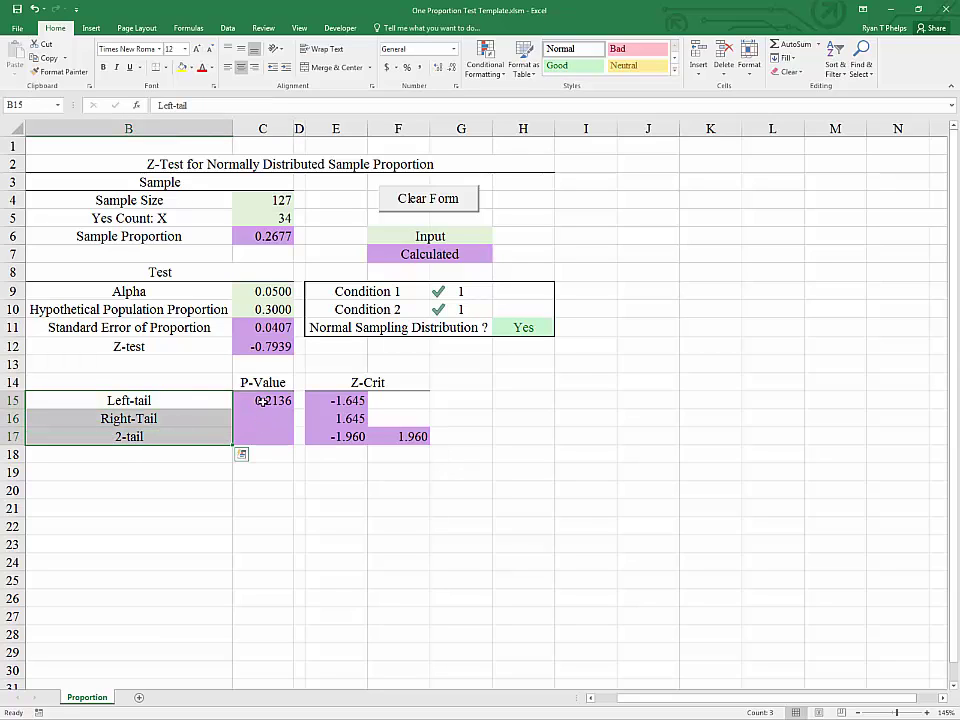
{"action": "left_click", "coordinate": [259, 401]}
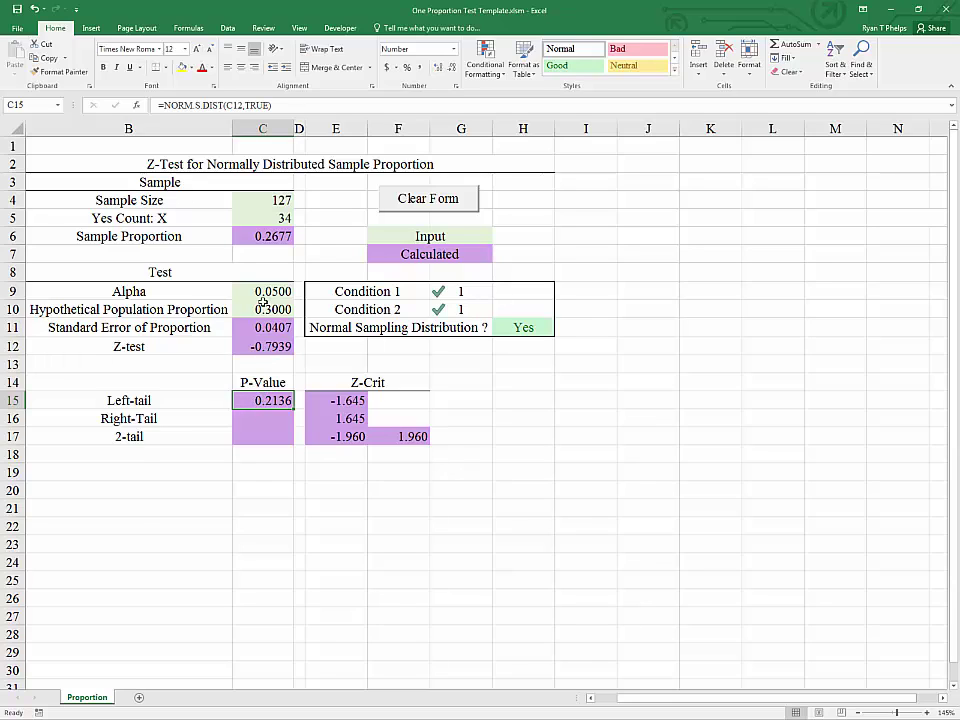
{"action": "left_click", "coordinate": [280, 416]}
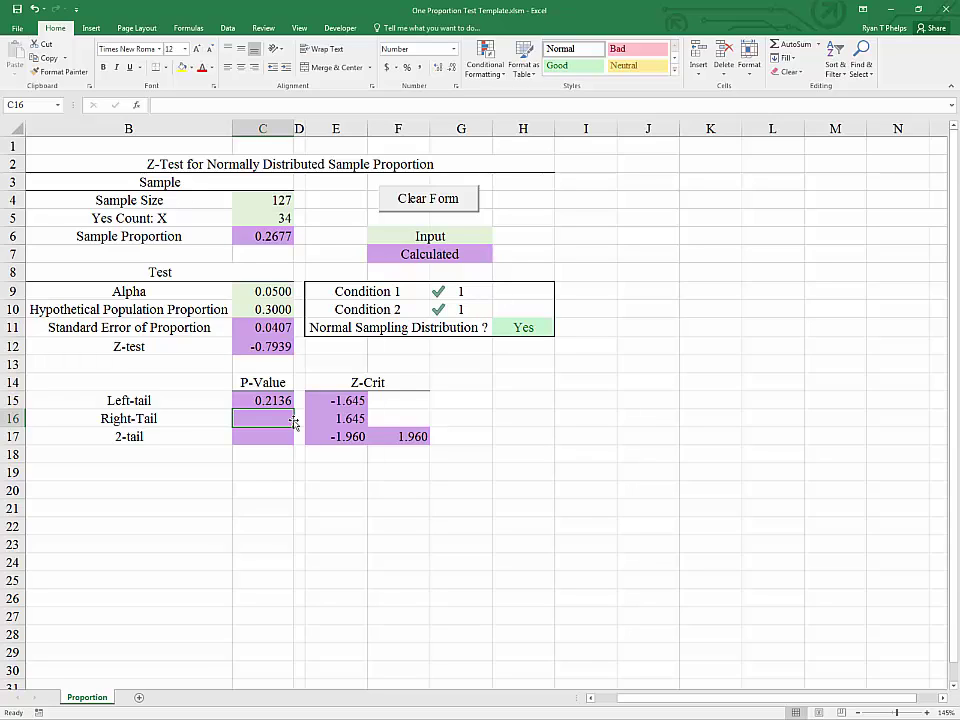
{"action": "left_click", "coordinate": [188, 420]}
{"action": "left_click", "coordinate": [259, 420]}
{"action": "left_click", "coordinate": [322, 420]}
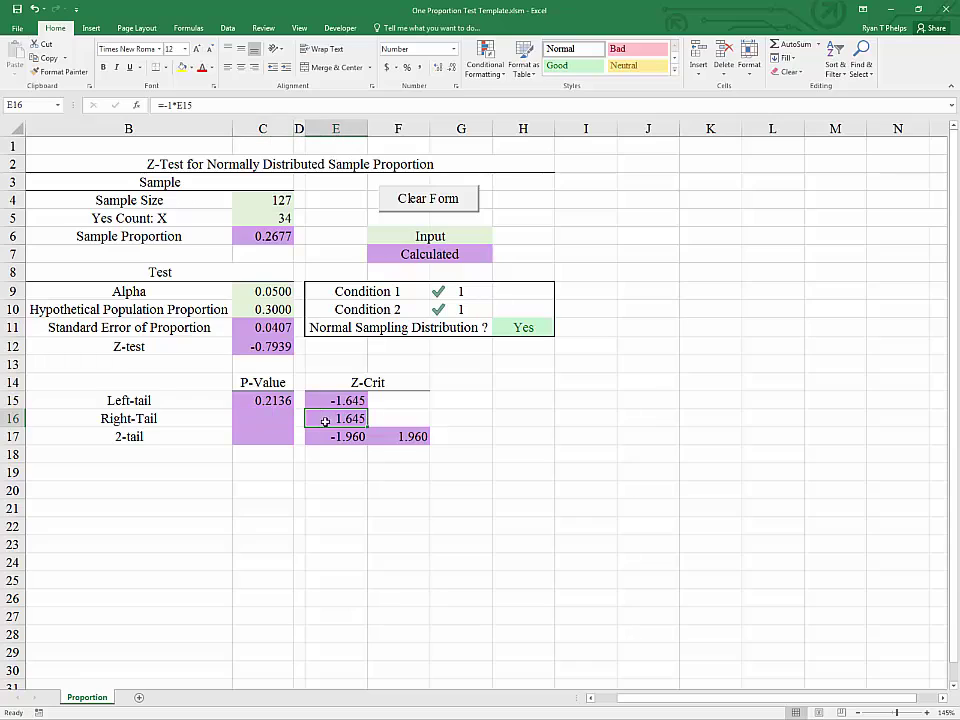
{"action": "left_click", "coordinate": [264, 421]}
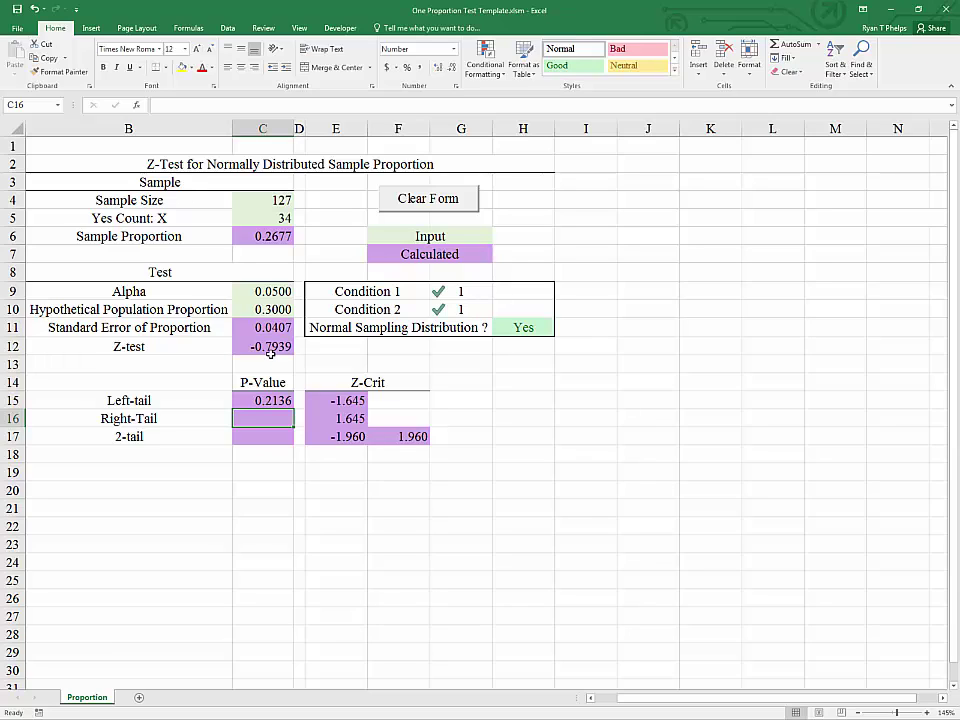
{"action": "left_click", "coordinate": [279, 407]}
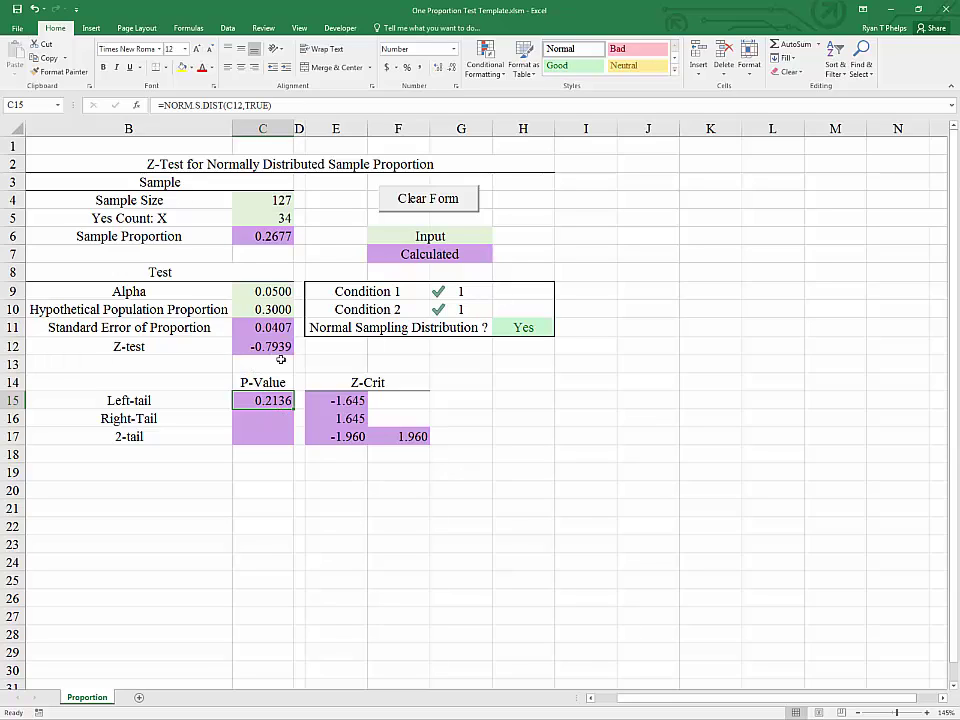
{"action": "left_click", "coordinate": [273, 420]}
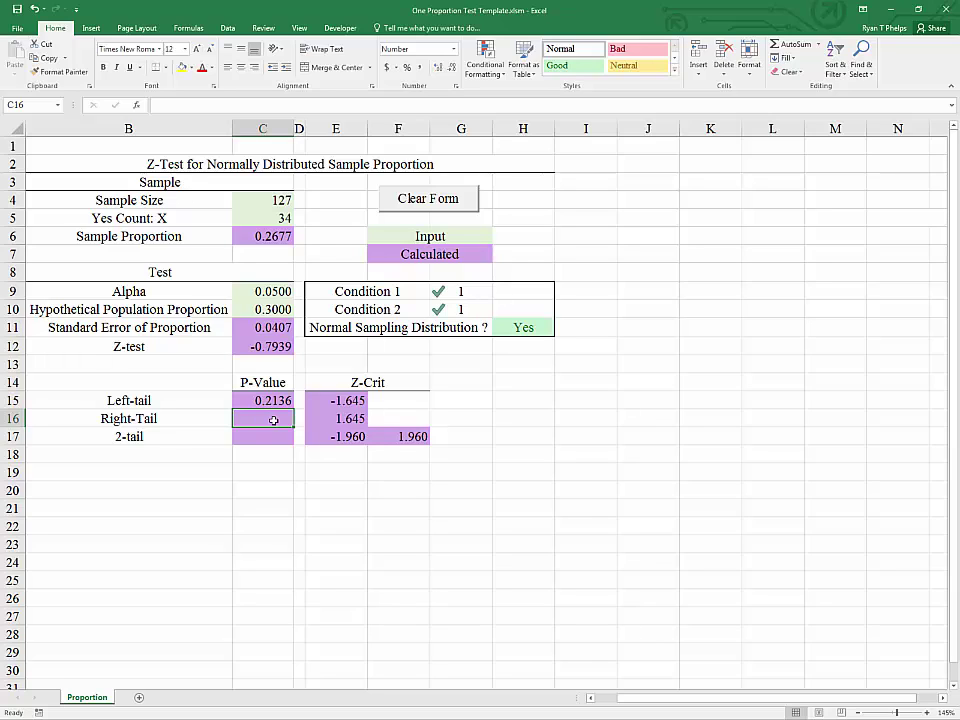
- Enter =1-C15 in C16 so the right-tail p-value shows 0.7864
{"action": "type", "text": "="}
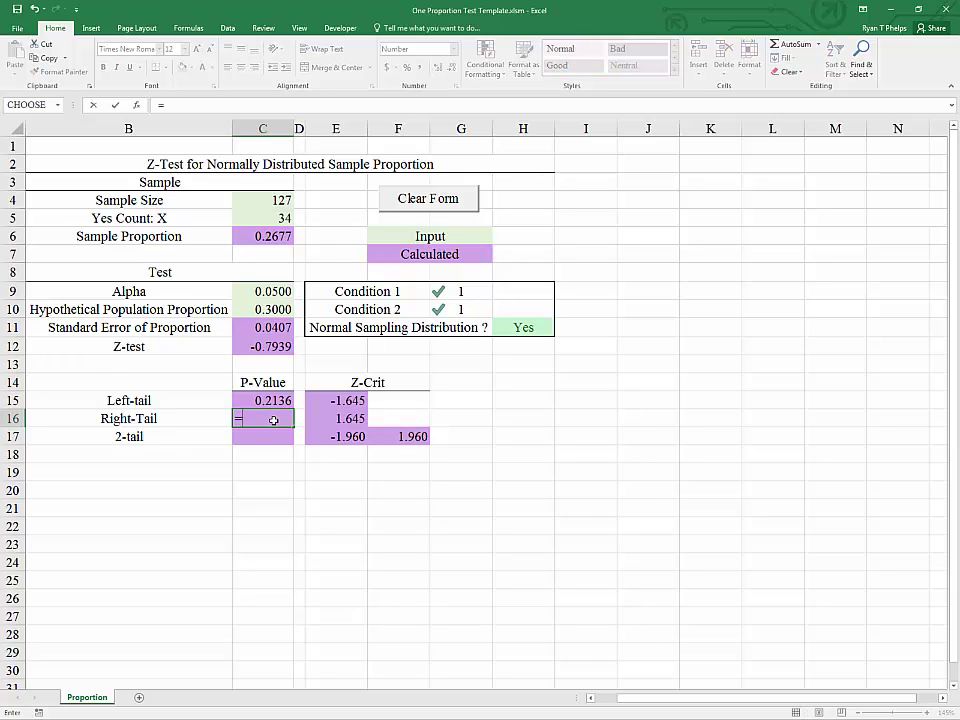
{"action": "type", "text": "1-"}
{"action": "key", "text": "Up"}
{"action": "key", "text": "Return"}
- Check the right-tail formula in C16, then return to the two-tail p-value cell C17
{"action": "left_click", "coordinate": [273, 420]}
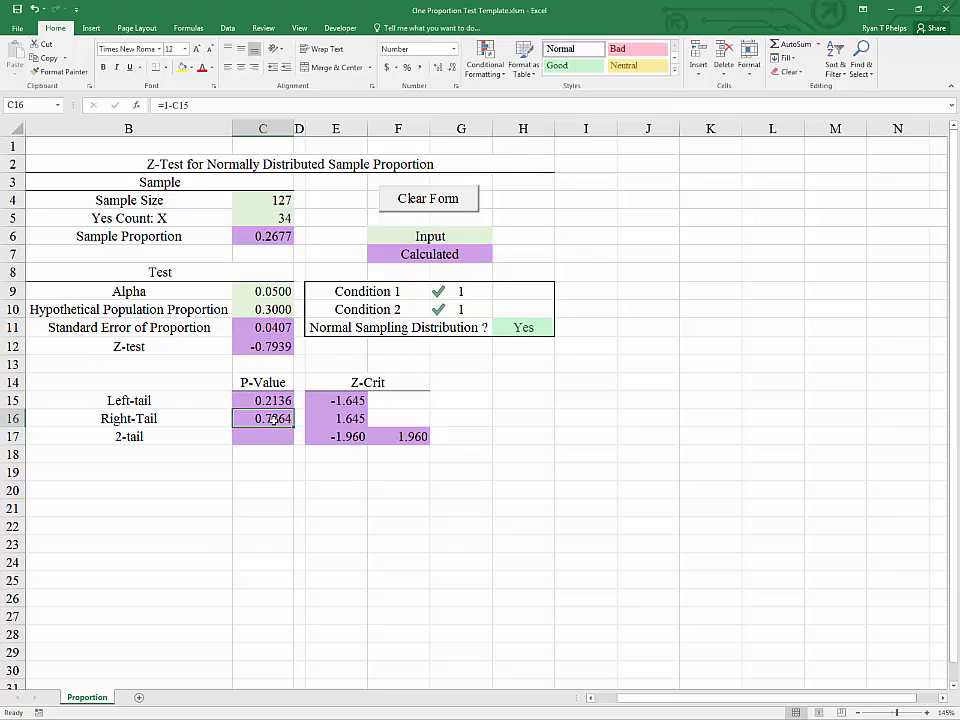
{"action": "left_click", "coordinate": [279, 436]}
{"action": "key", "text": "Up"}
{"action": "left_click", "coordinate": [276, 437]}
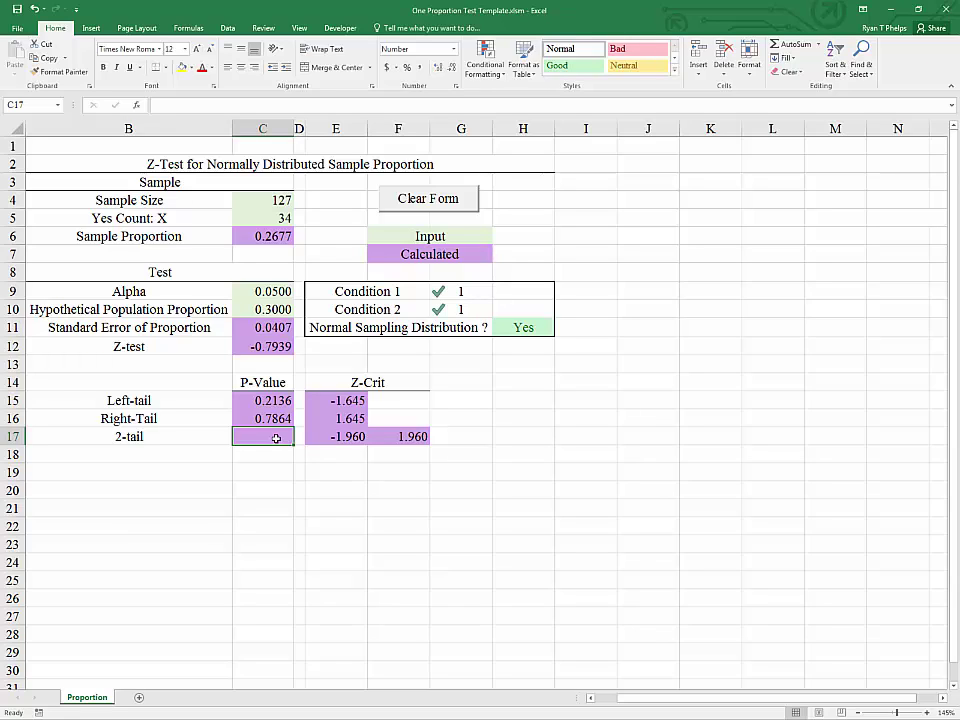
{"action": "key", "text": "Down"}
{"action": "key", "text": "Left"}
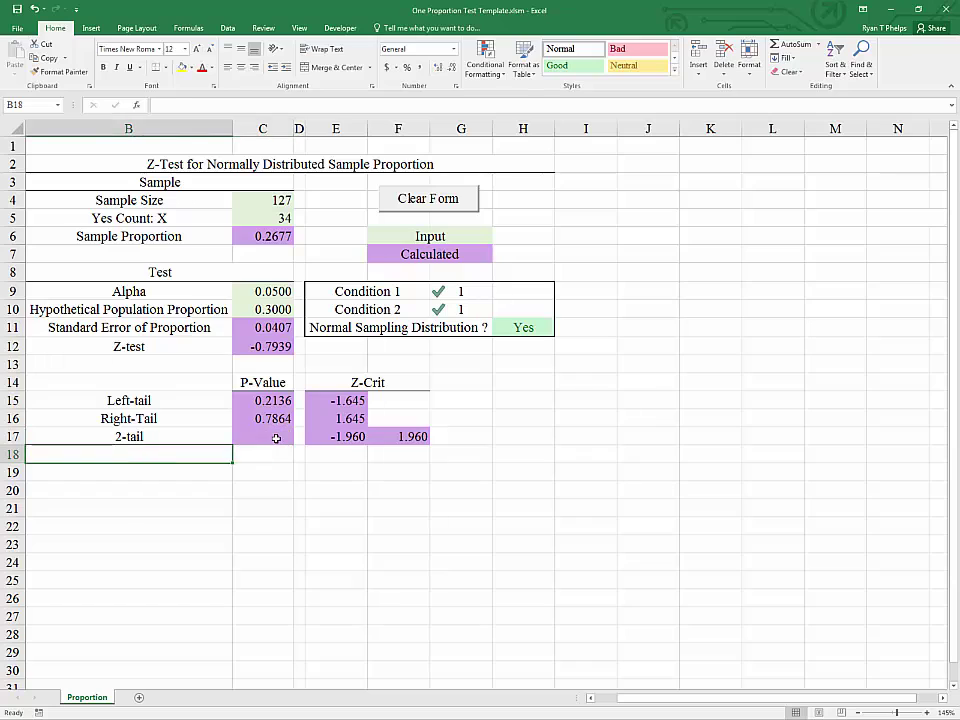
{"action": "left_click", "coordinate": [276, 437]}
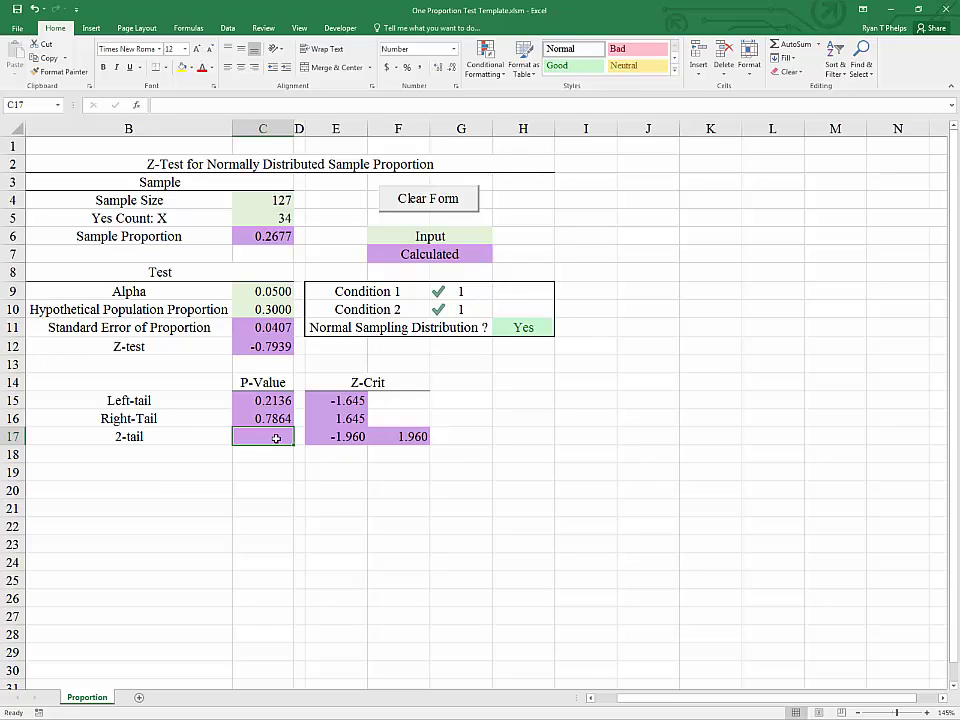
- Enter =MIN(C15:C16)*2 in C17, giving a two-tail p-value of 0.4272
{"action": "type", "text": "=min("}
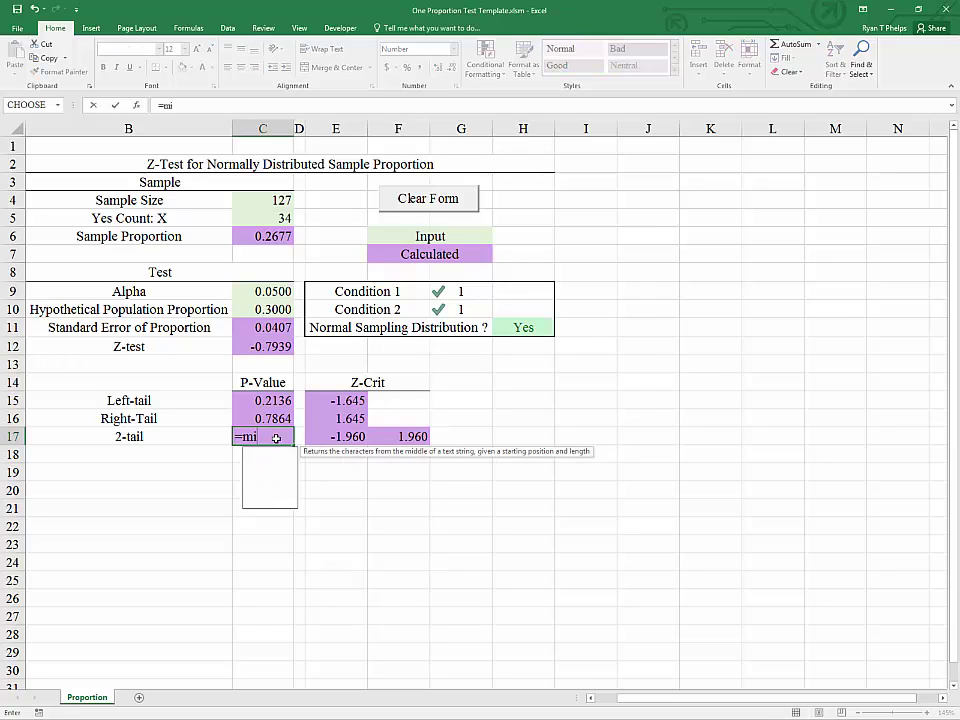
{"action": "key", "text": "Up"}
{"action": "key", "text": "Up"}
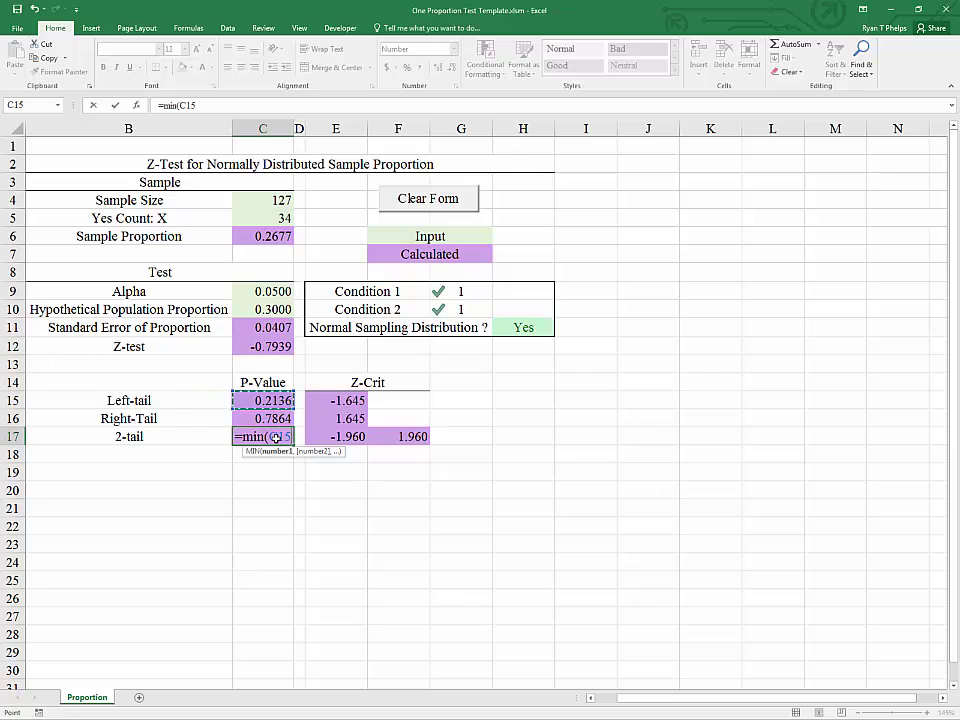
{"action": "key", "text": "Down"}
{"action": "key", "text": "shift+Up"}
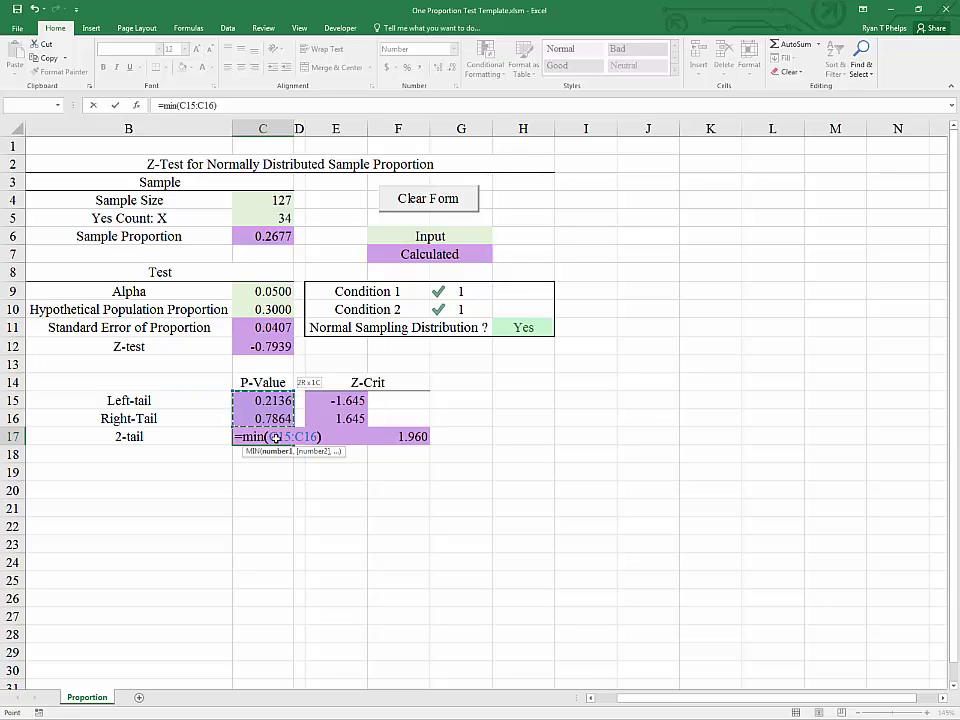
{"action": "type", "text": ")*2"}
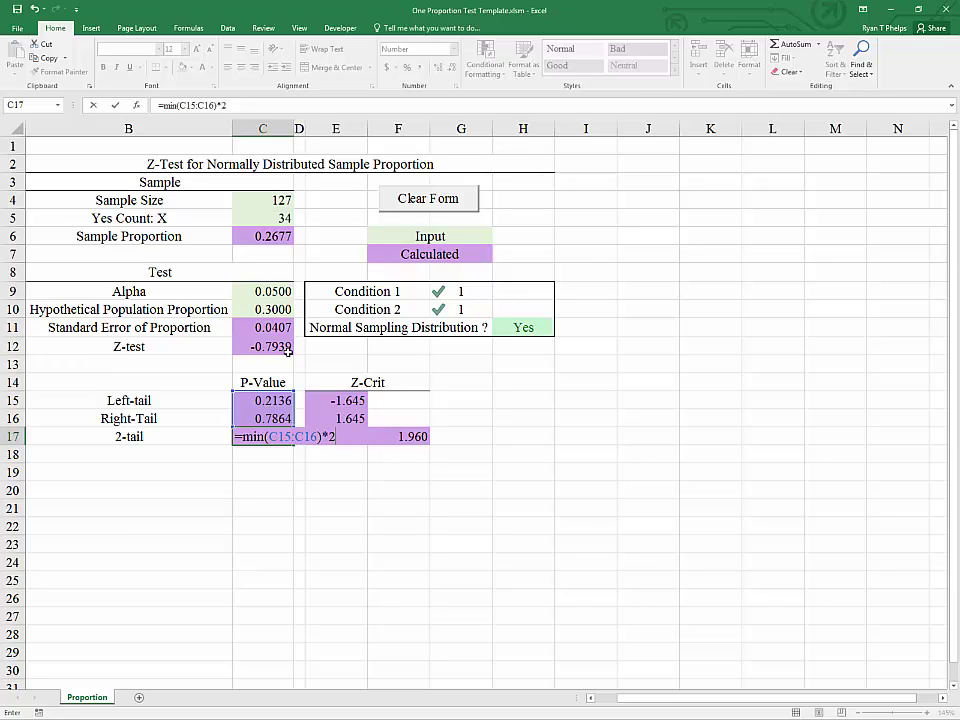
{"action": "key", "text": "Return"}
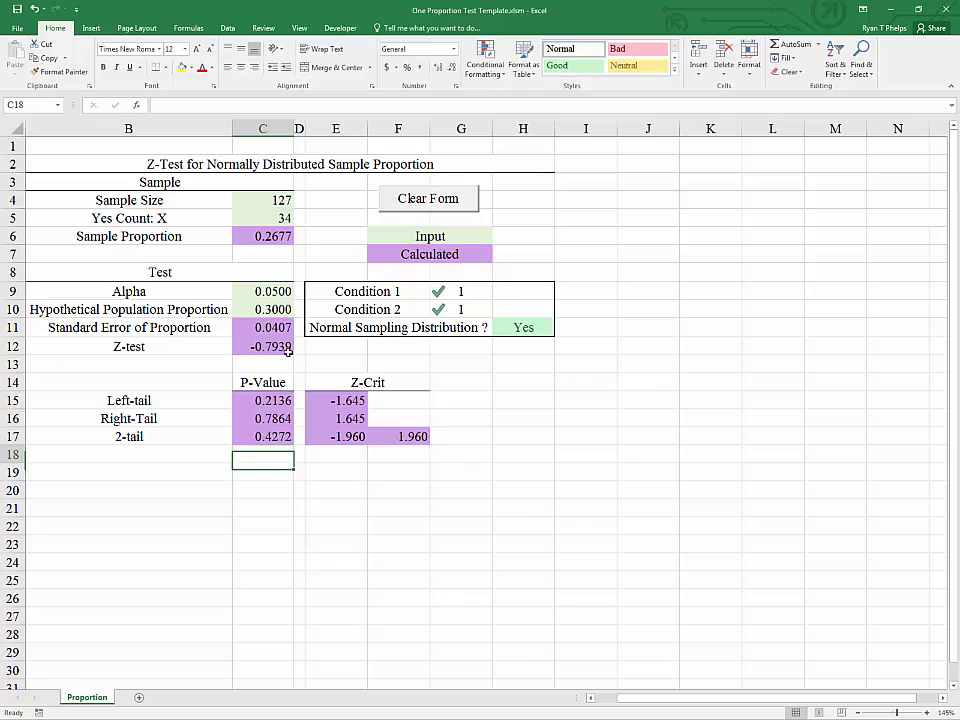
{"action": "key", "text": "Up"}
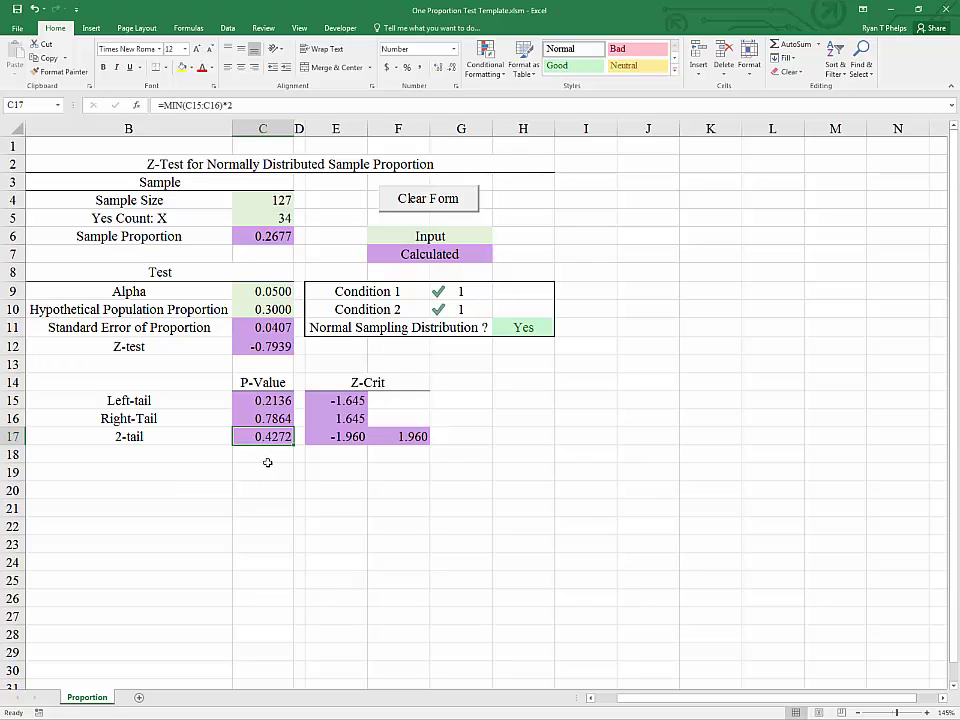
{"action": "left_click", "coordinate": [386, 437]}
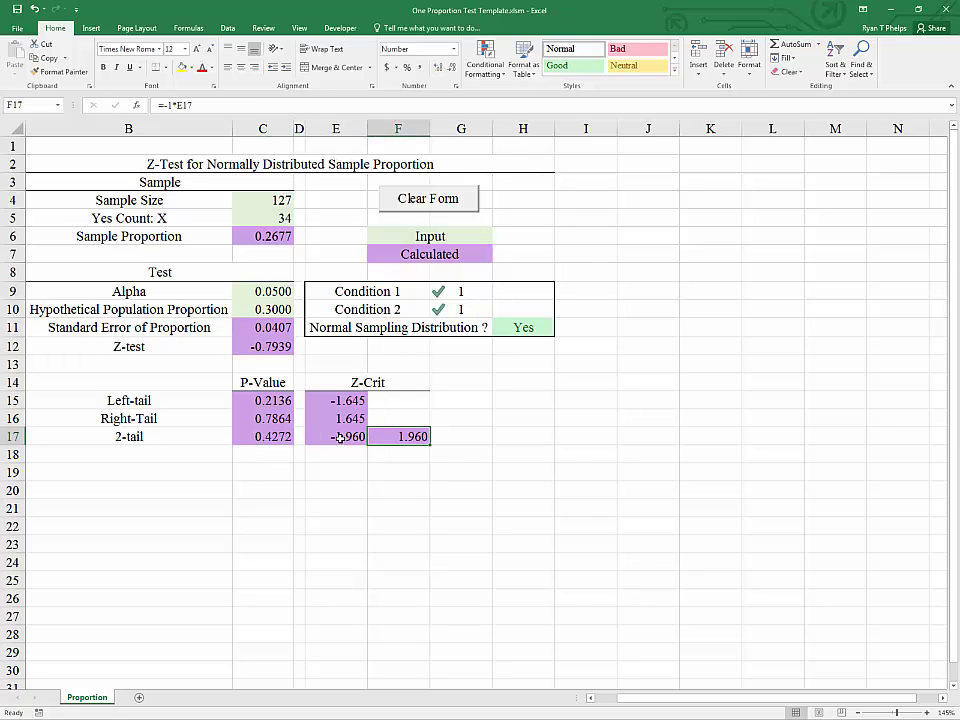
{"action": "left_click", "coordinate": [308, 443]}
{"action": "left_click", "coordinate": [280, 437]}
{"action": "left_click", "coordinate": [270, 400]}
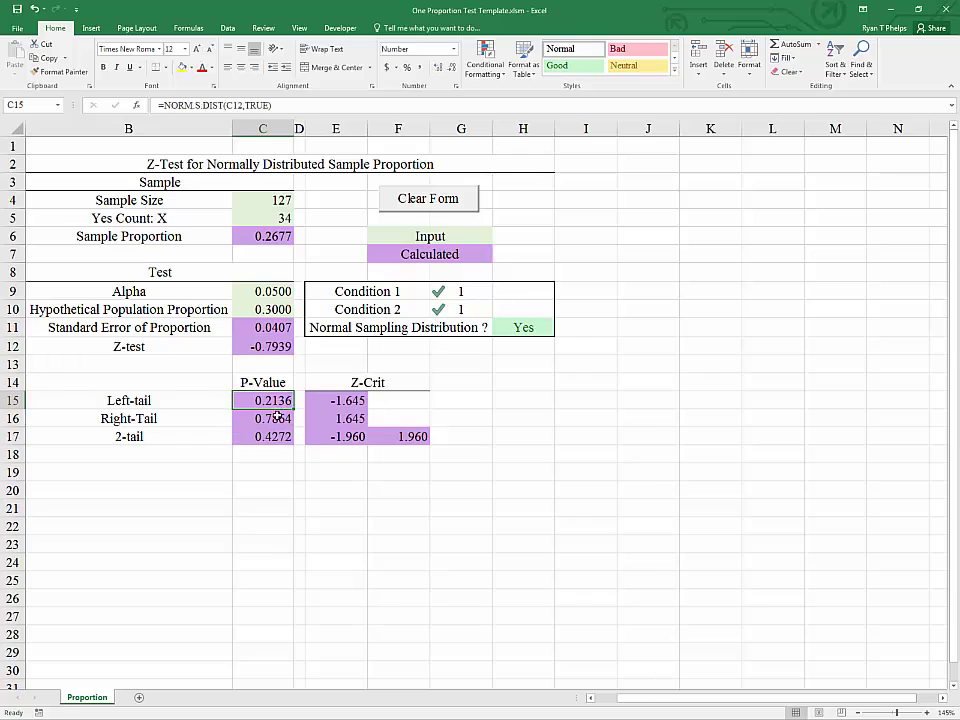
{"action": "left_click", "coordinate": [272, 418]}
{"action": "left_click", "coordinate": [276, 435]}
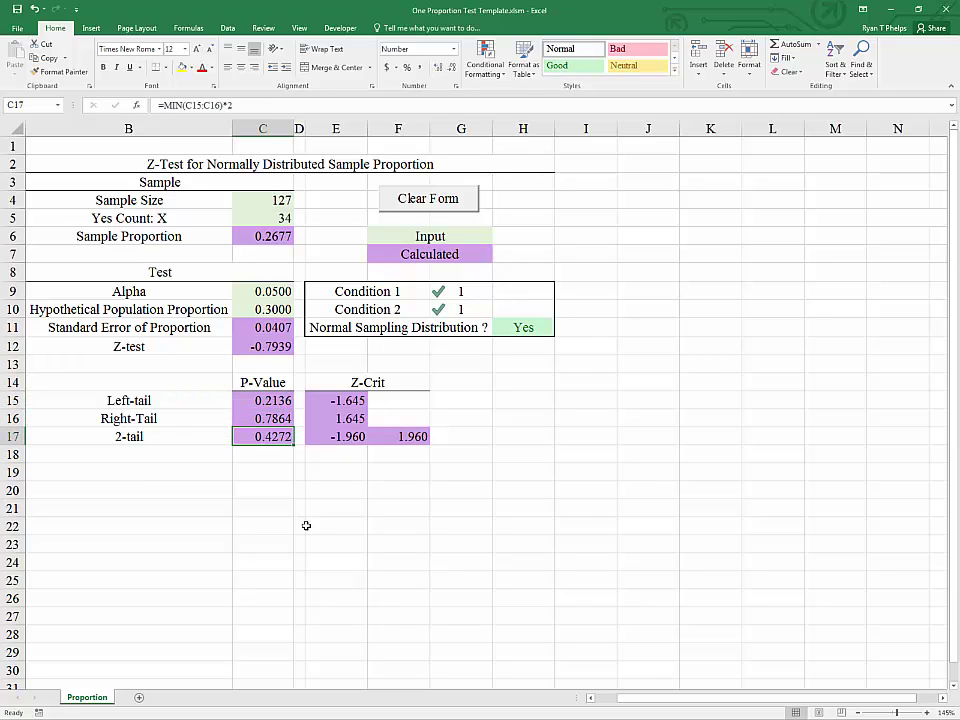
{"action": "left_click", "coordinate": [279, 401]}
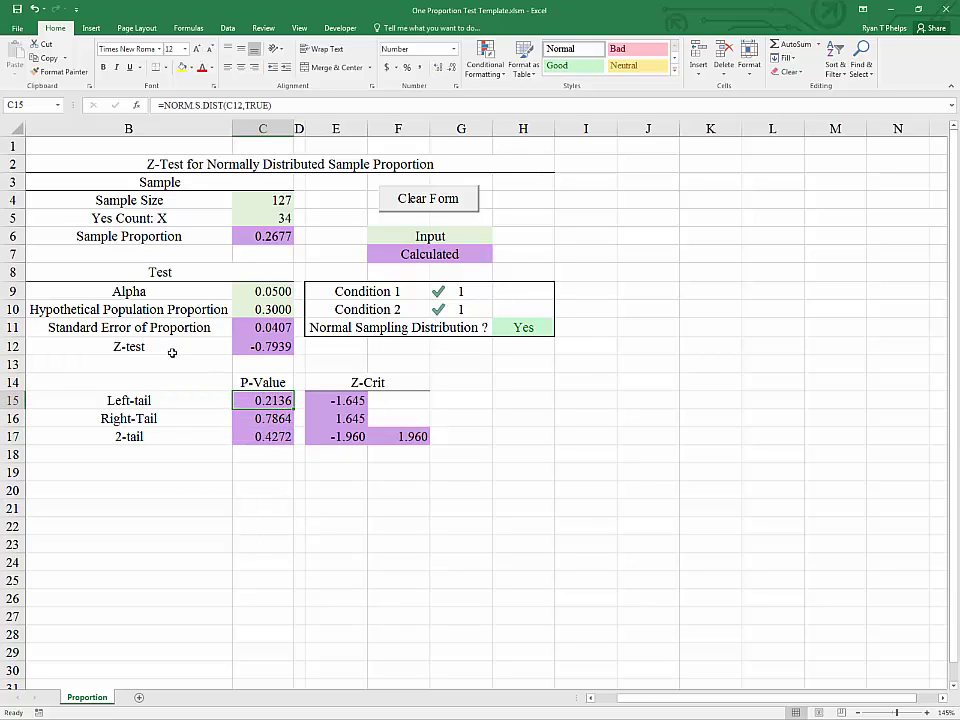
{"action": "left_click", "coordinate": [243, 312]}
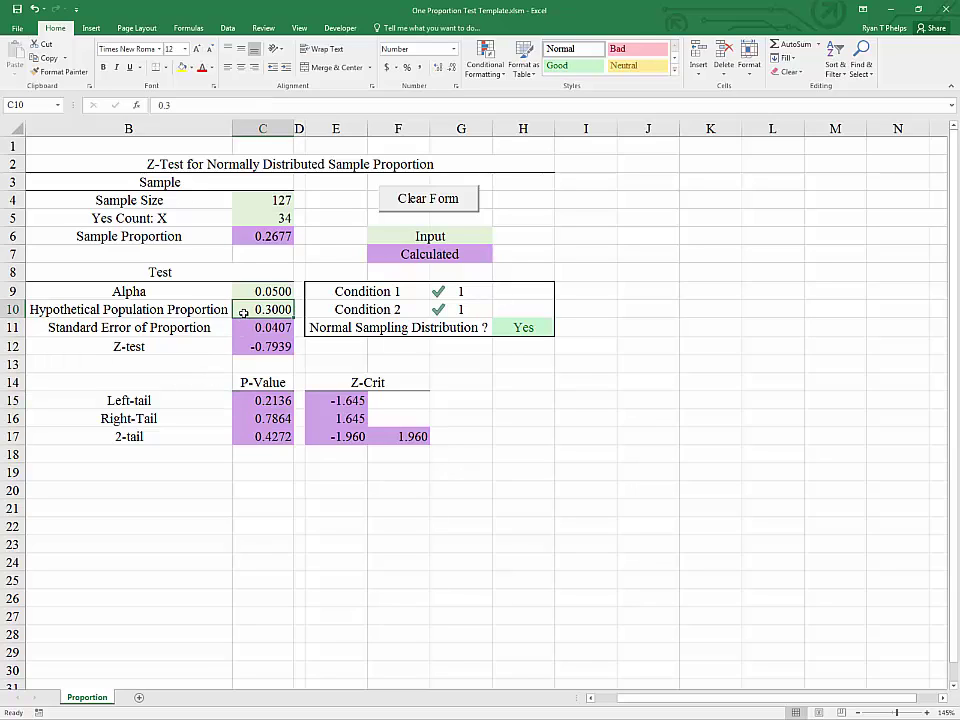
{"action": "left_click", "coordinate": [243, 417]}
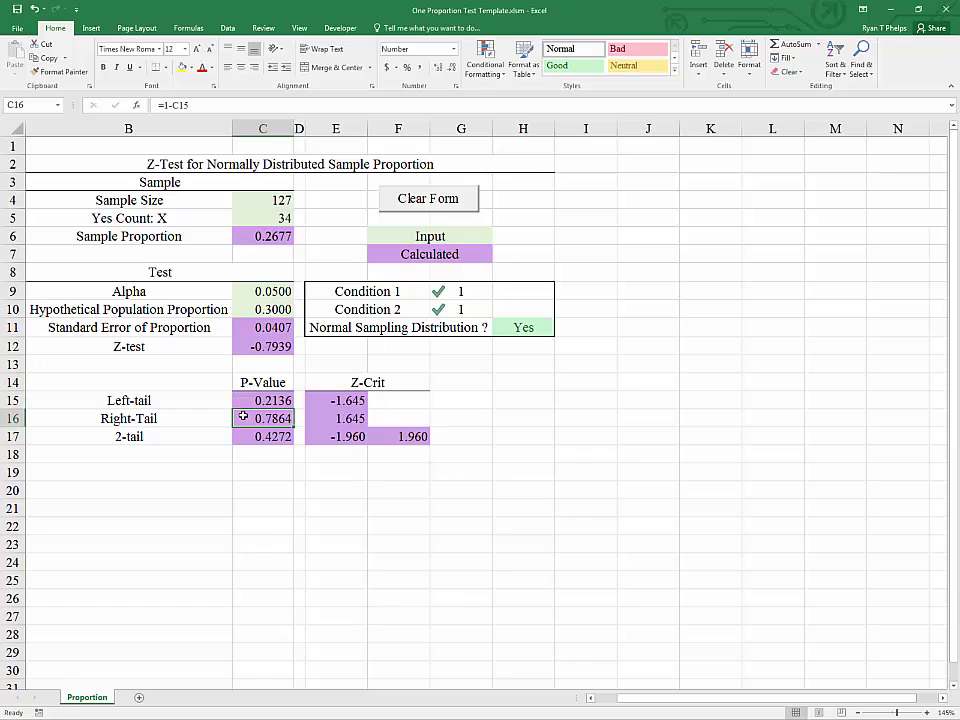
{"action": "left_click", "coordinate": [264, 310]}
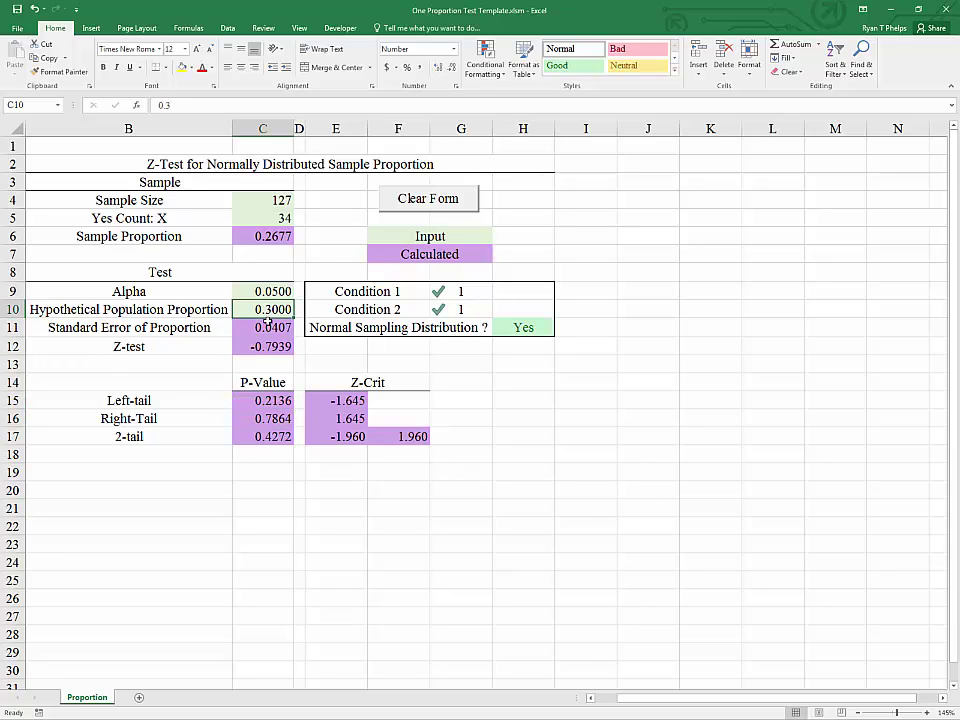
{"action": "left_click", "coordinate": [252, 440]}
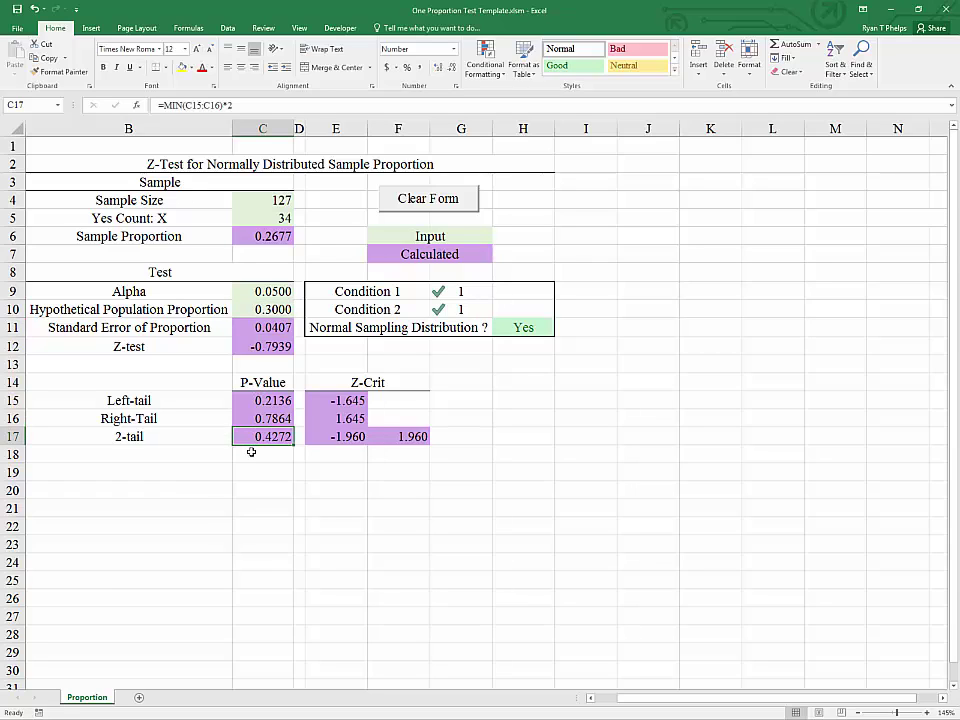
{"action": "left_click", "coordinate": [257, 311]}
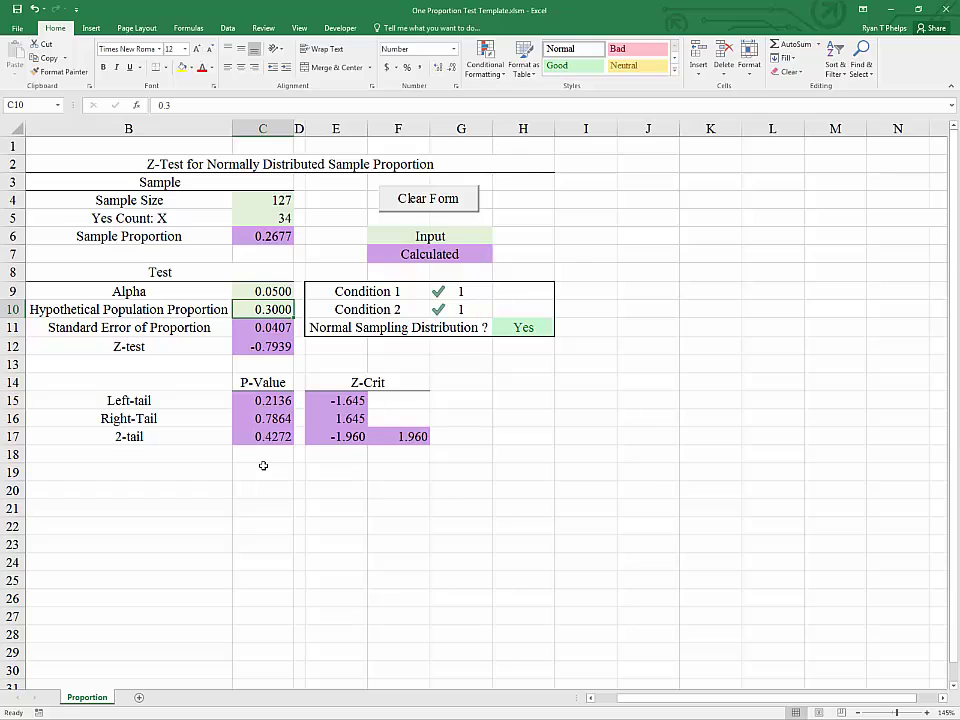
{"action": "left_click", "coordinate": [279, 467]}
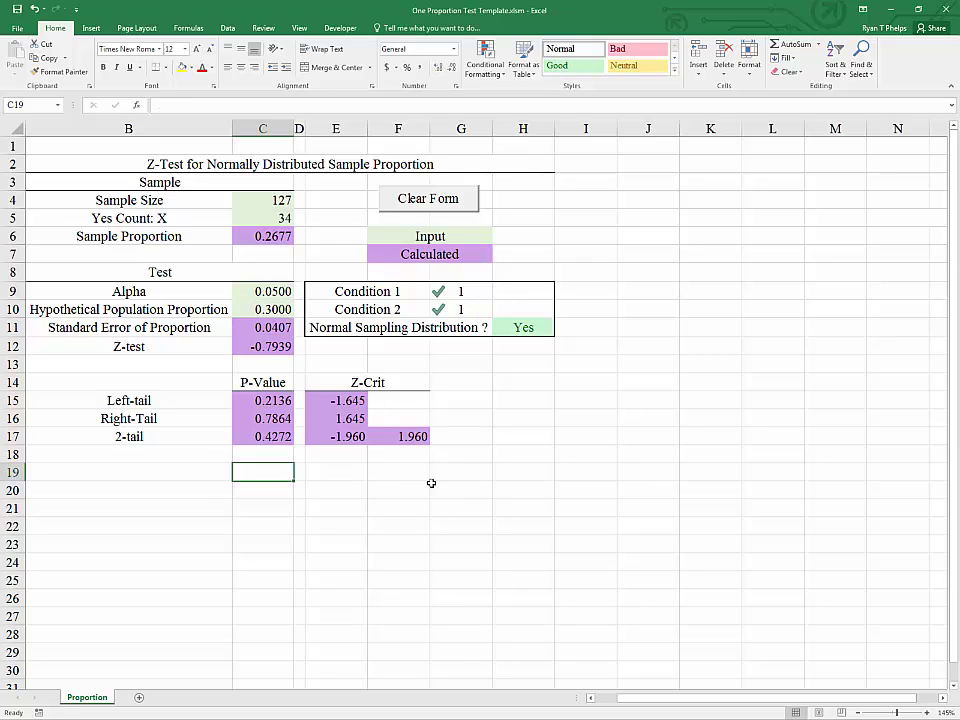
{"action": "left_click", "coordinate": [435, 484]}
{"action": "left_click", "coordinate": [240, 310]}
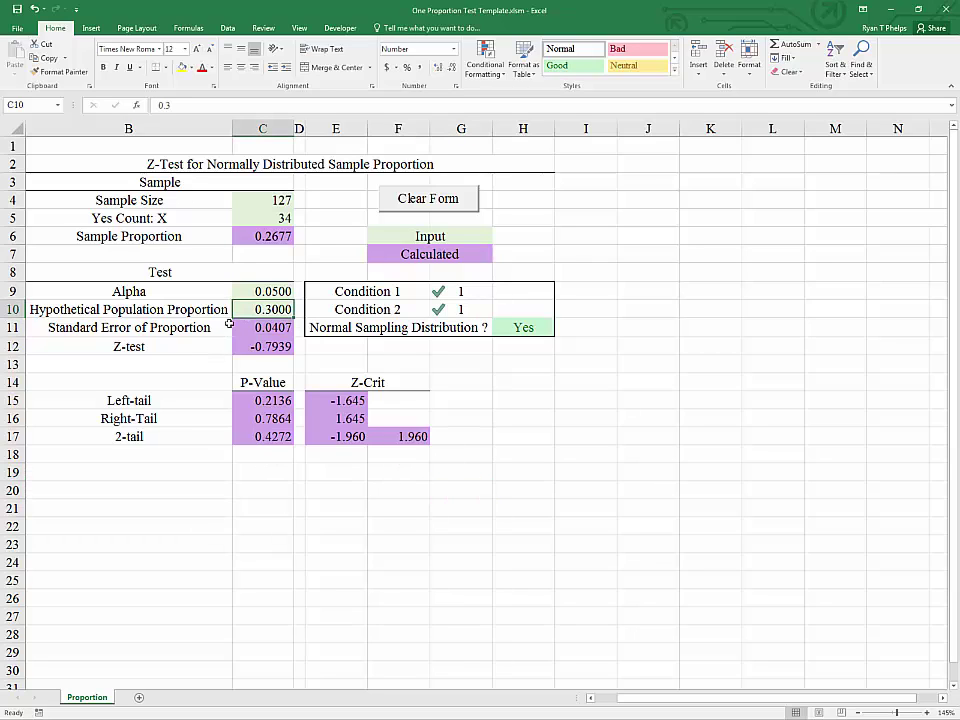
{"action": "left_click", "coordinate": [254, 240]}
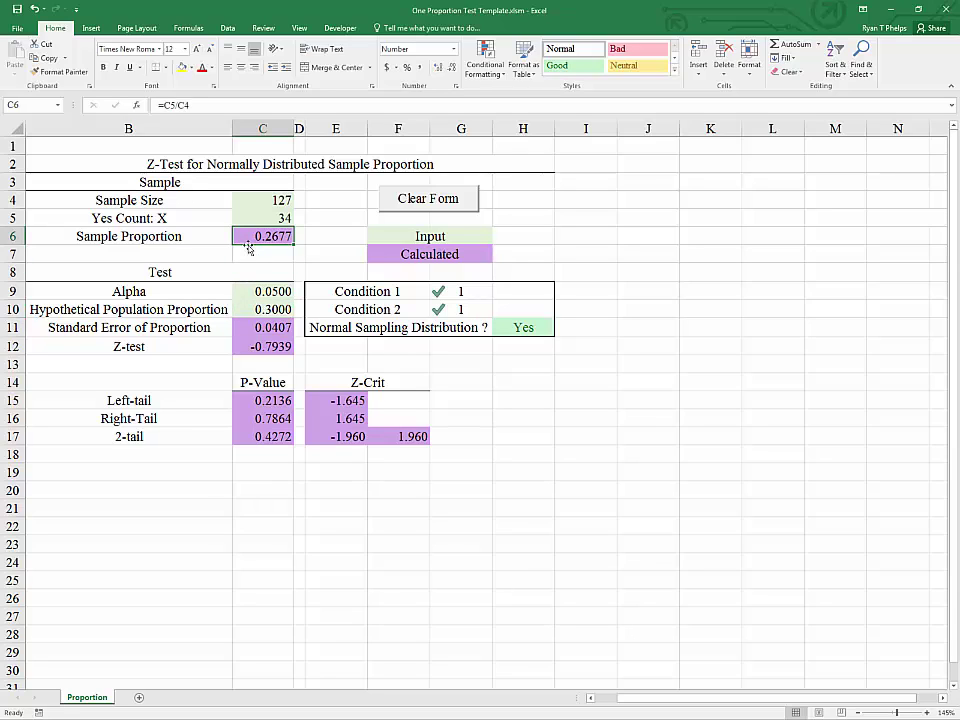
{"action": "left_click", "coordinate": [250, 312]}
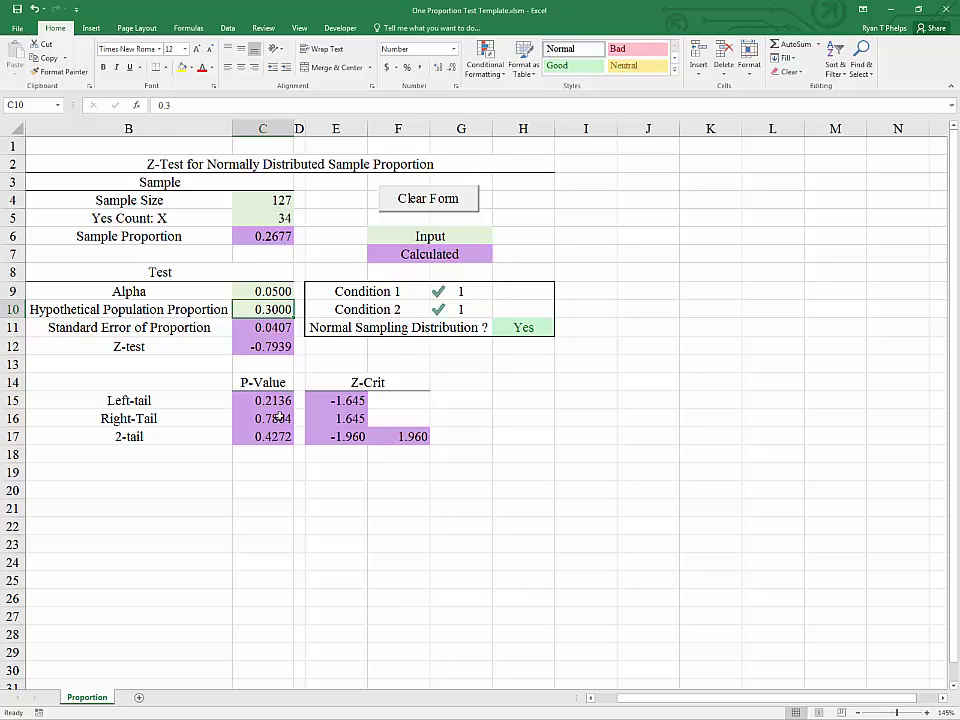
{"action": "left_click", "coordinate": [274, 471]}
- Run Clear Form and dismiss the Form Cleared message, leaving #DIV/0! and #NUM! in calculated cells
{"action": "left_click_drag", "start_coordinate": [415, 490], "coordinate": [458, 490]}
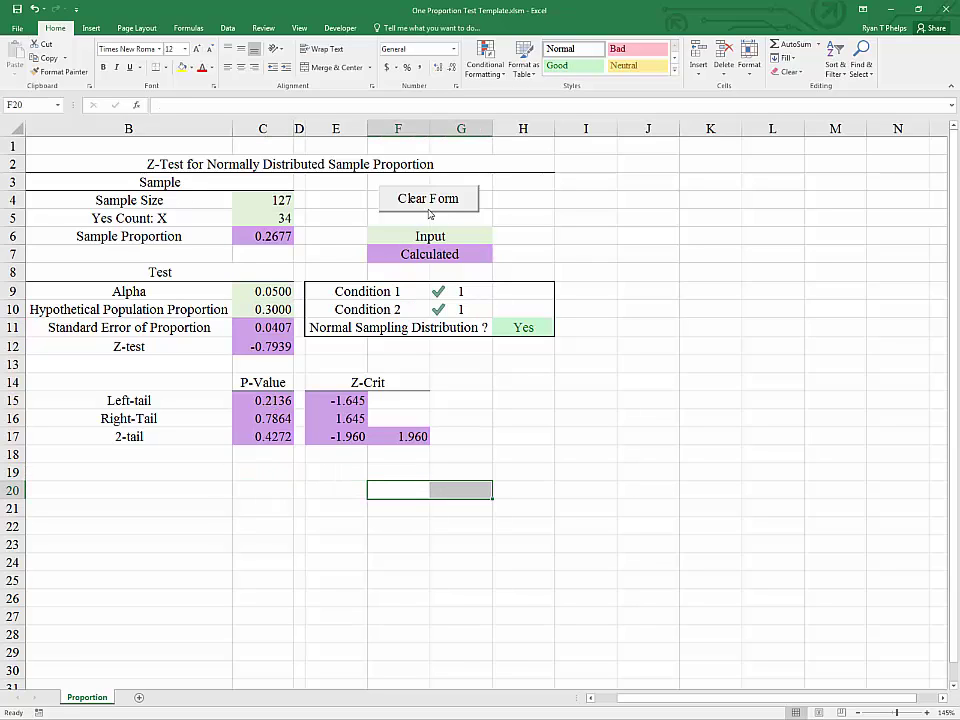
{"action": "left_click", "coordinate": [428, 205]}
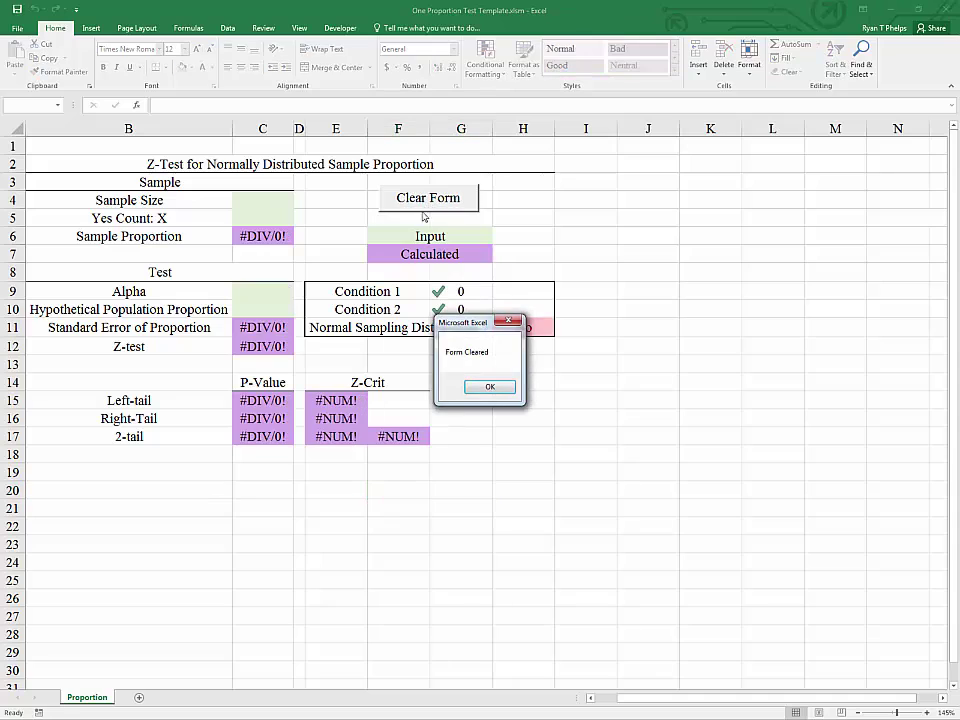
{"action": "left_click", "coordinate": [469, 387]}
{"action": "left_click", "coordinate": [344, 505]}
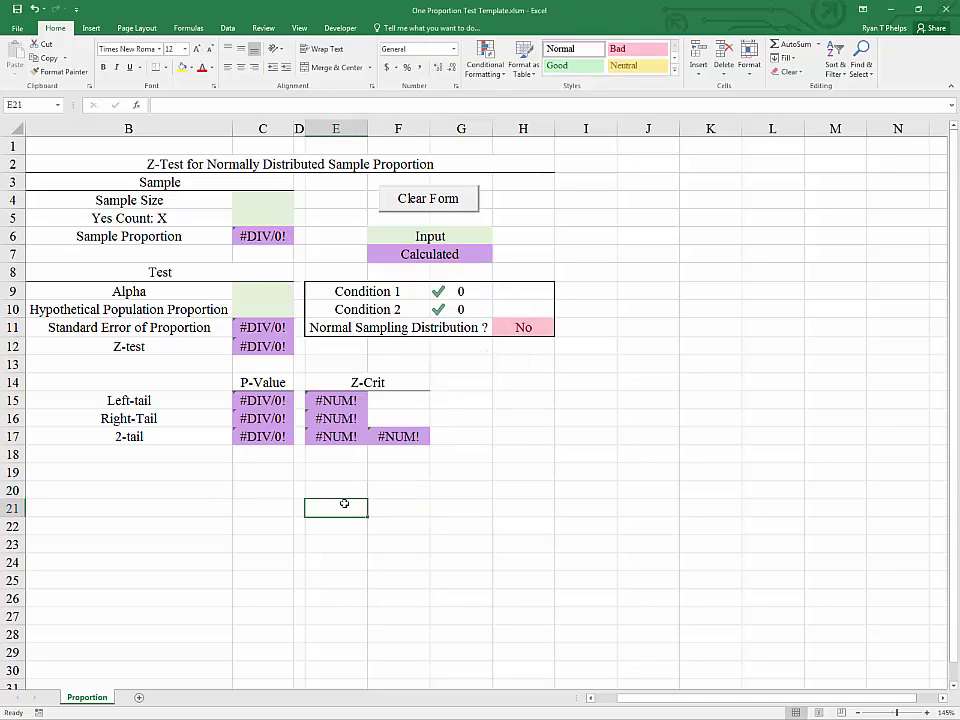